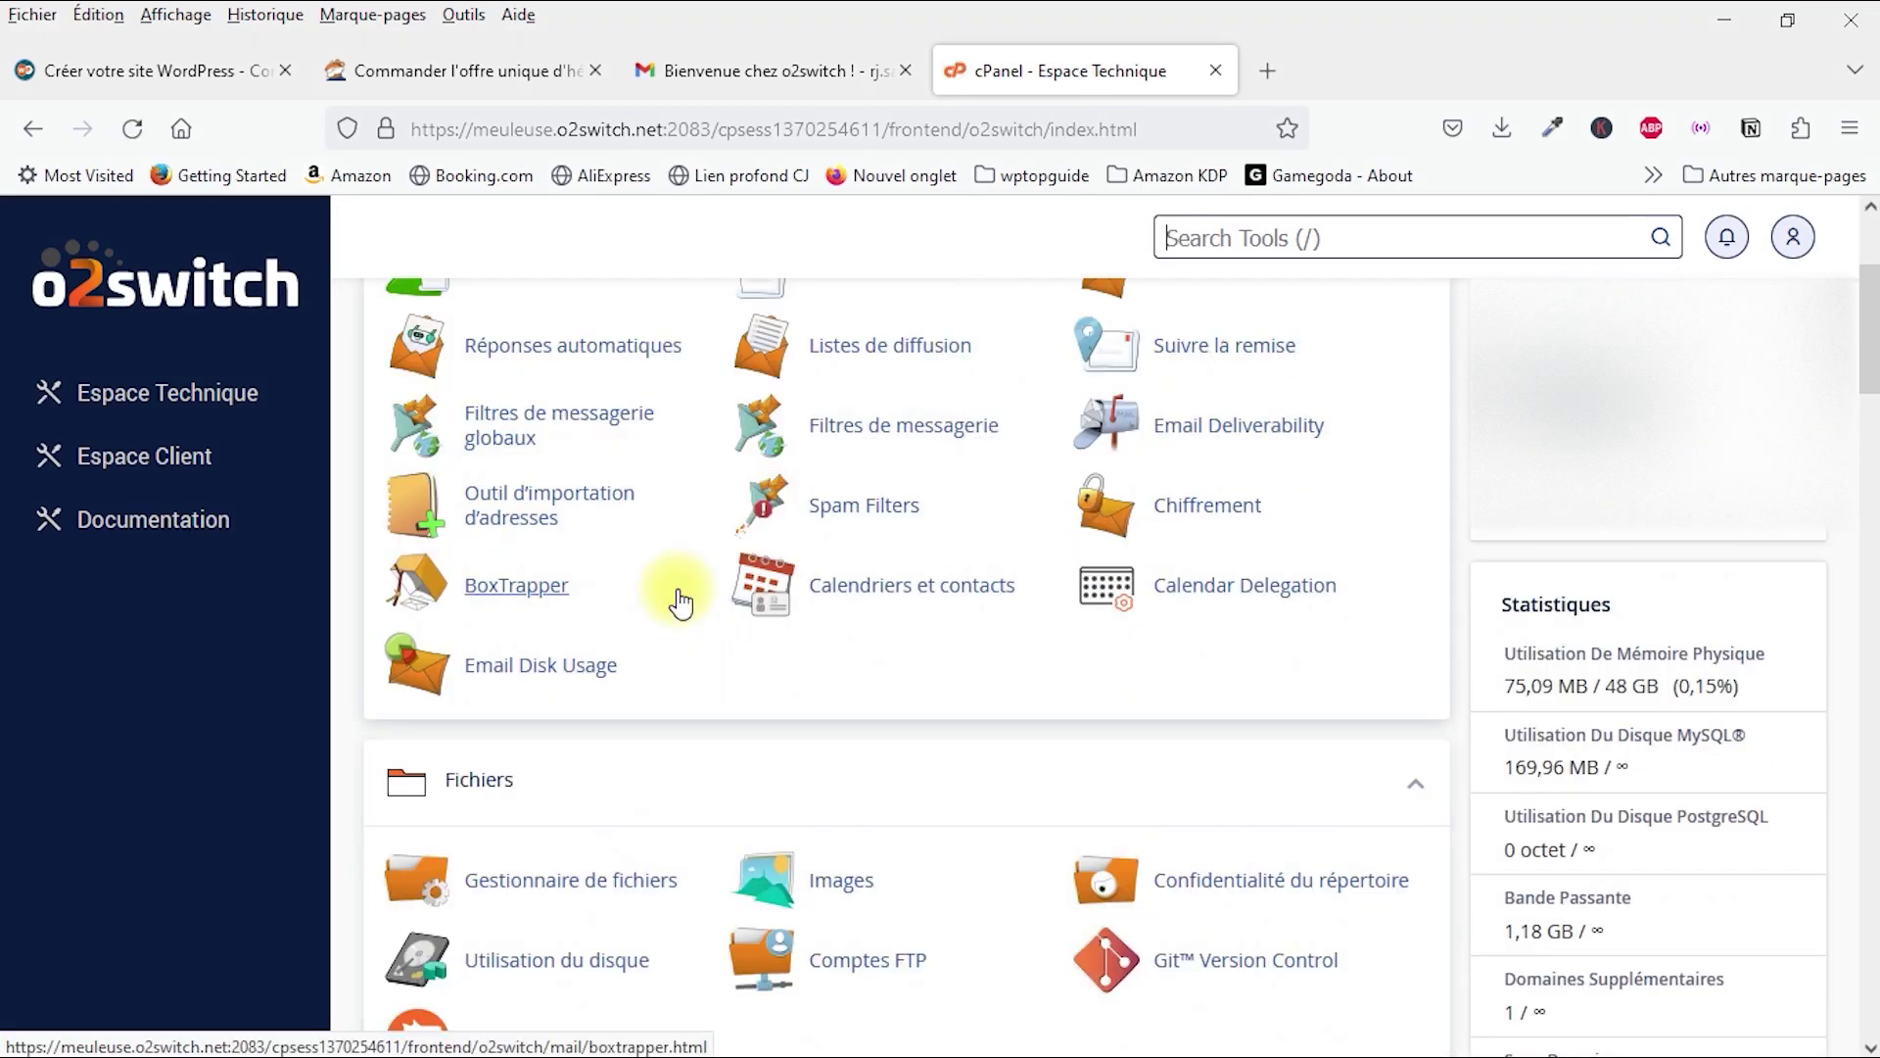
scroll(676, 587, down, 2)
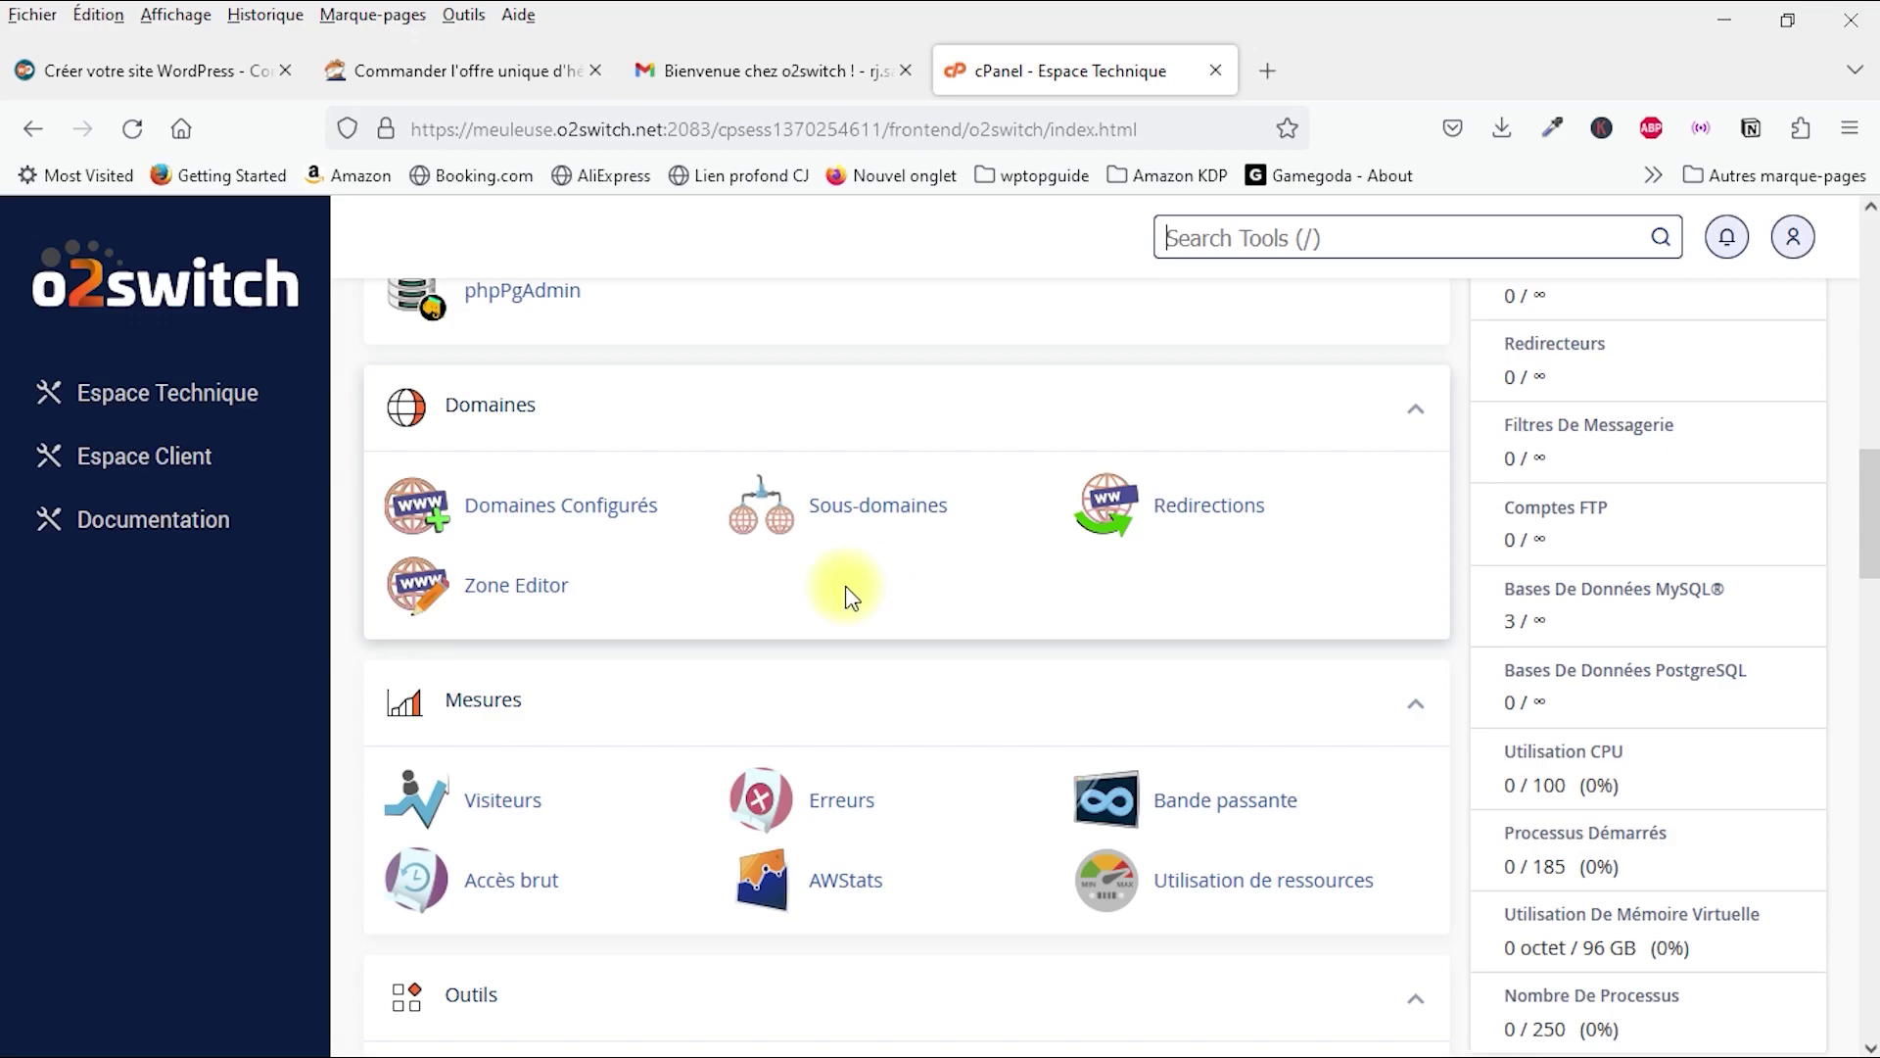
scroll(848, 588, down, 2)
scroll(772, 475, down, 5)
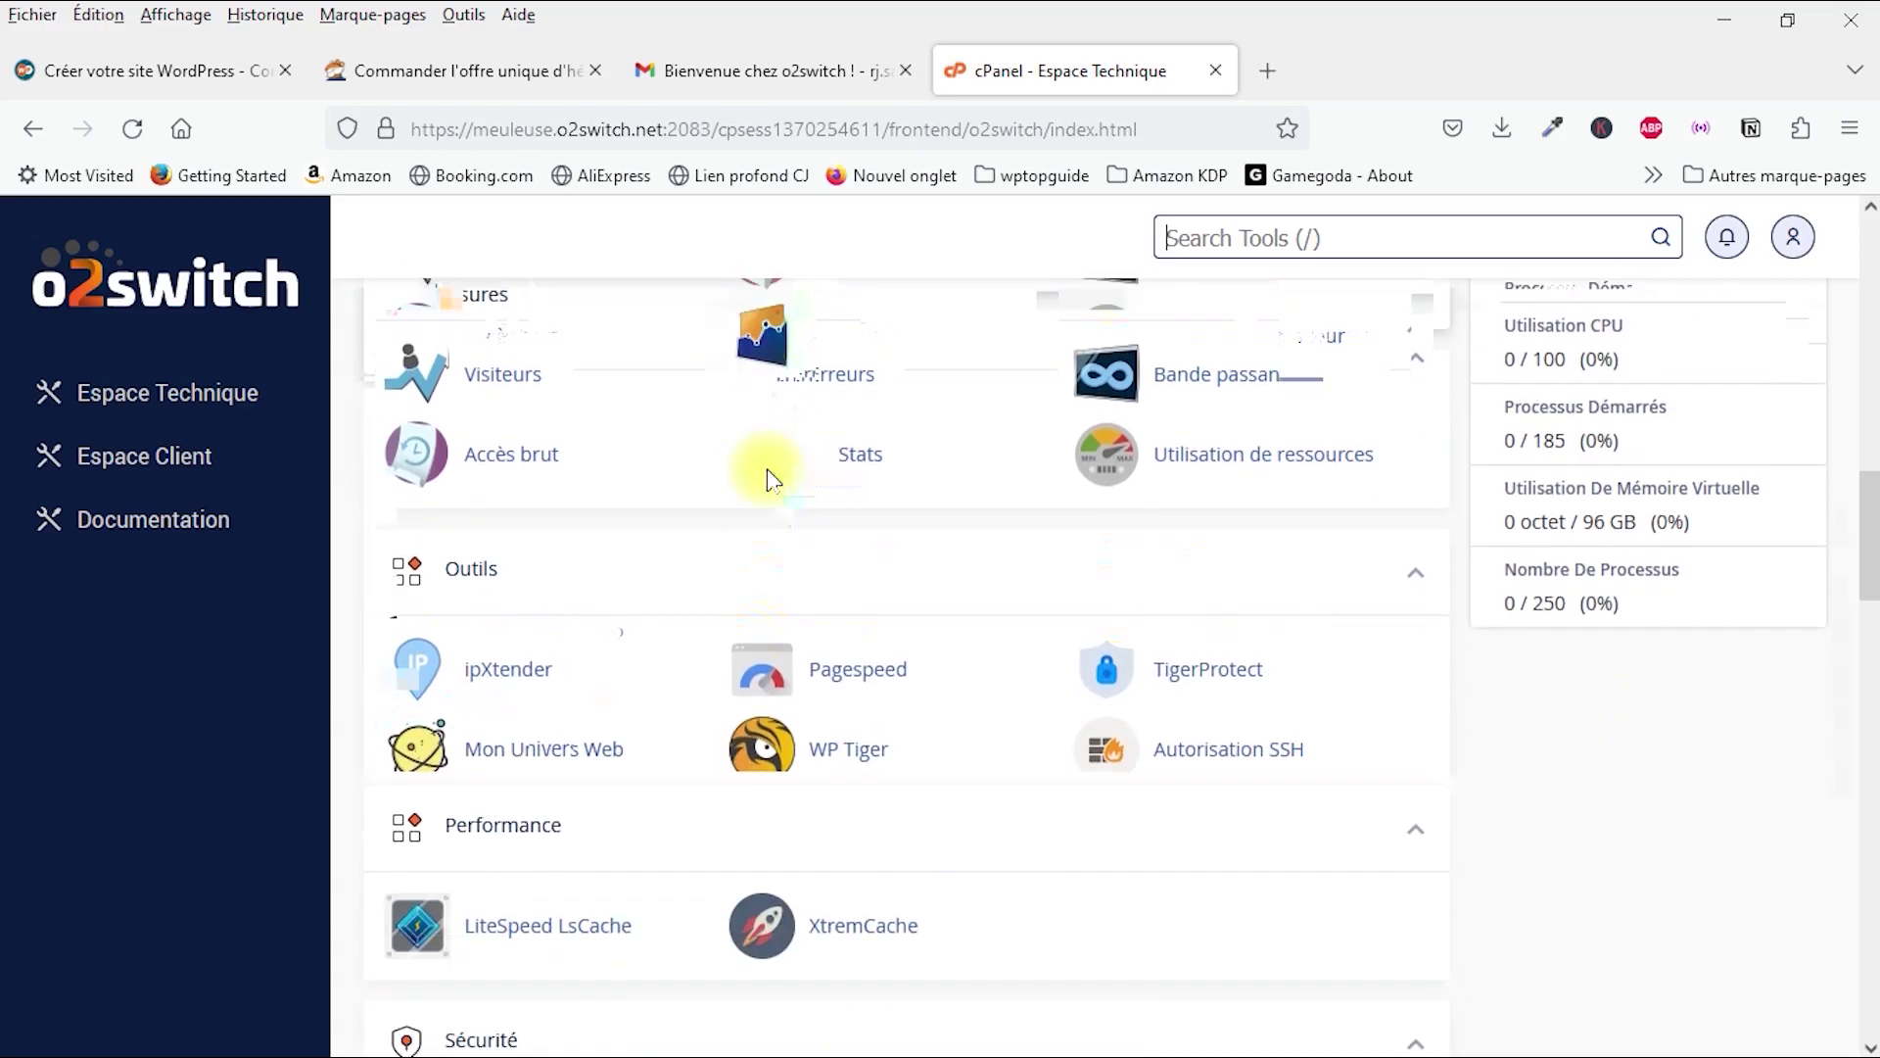
scroll(889, 718, down, 2)
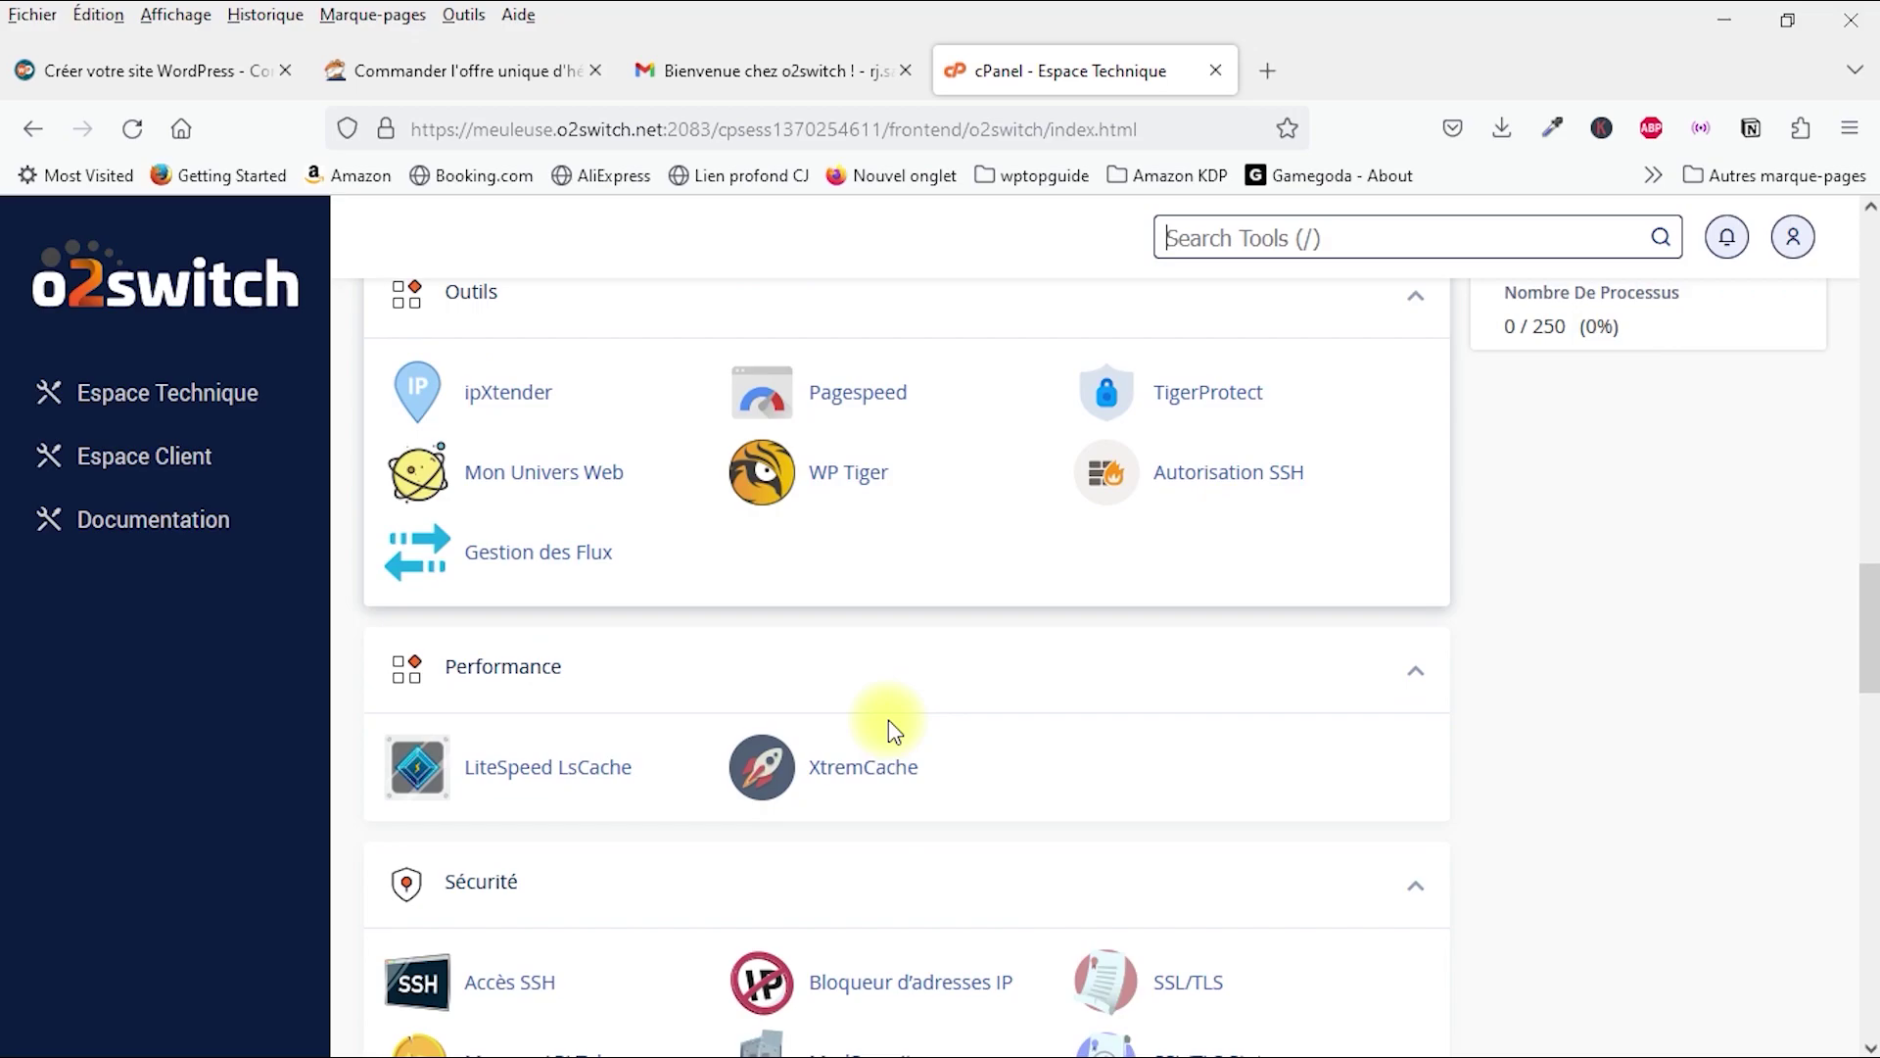
scroll(955, 674, down, 2)
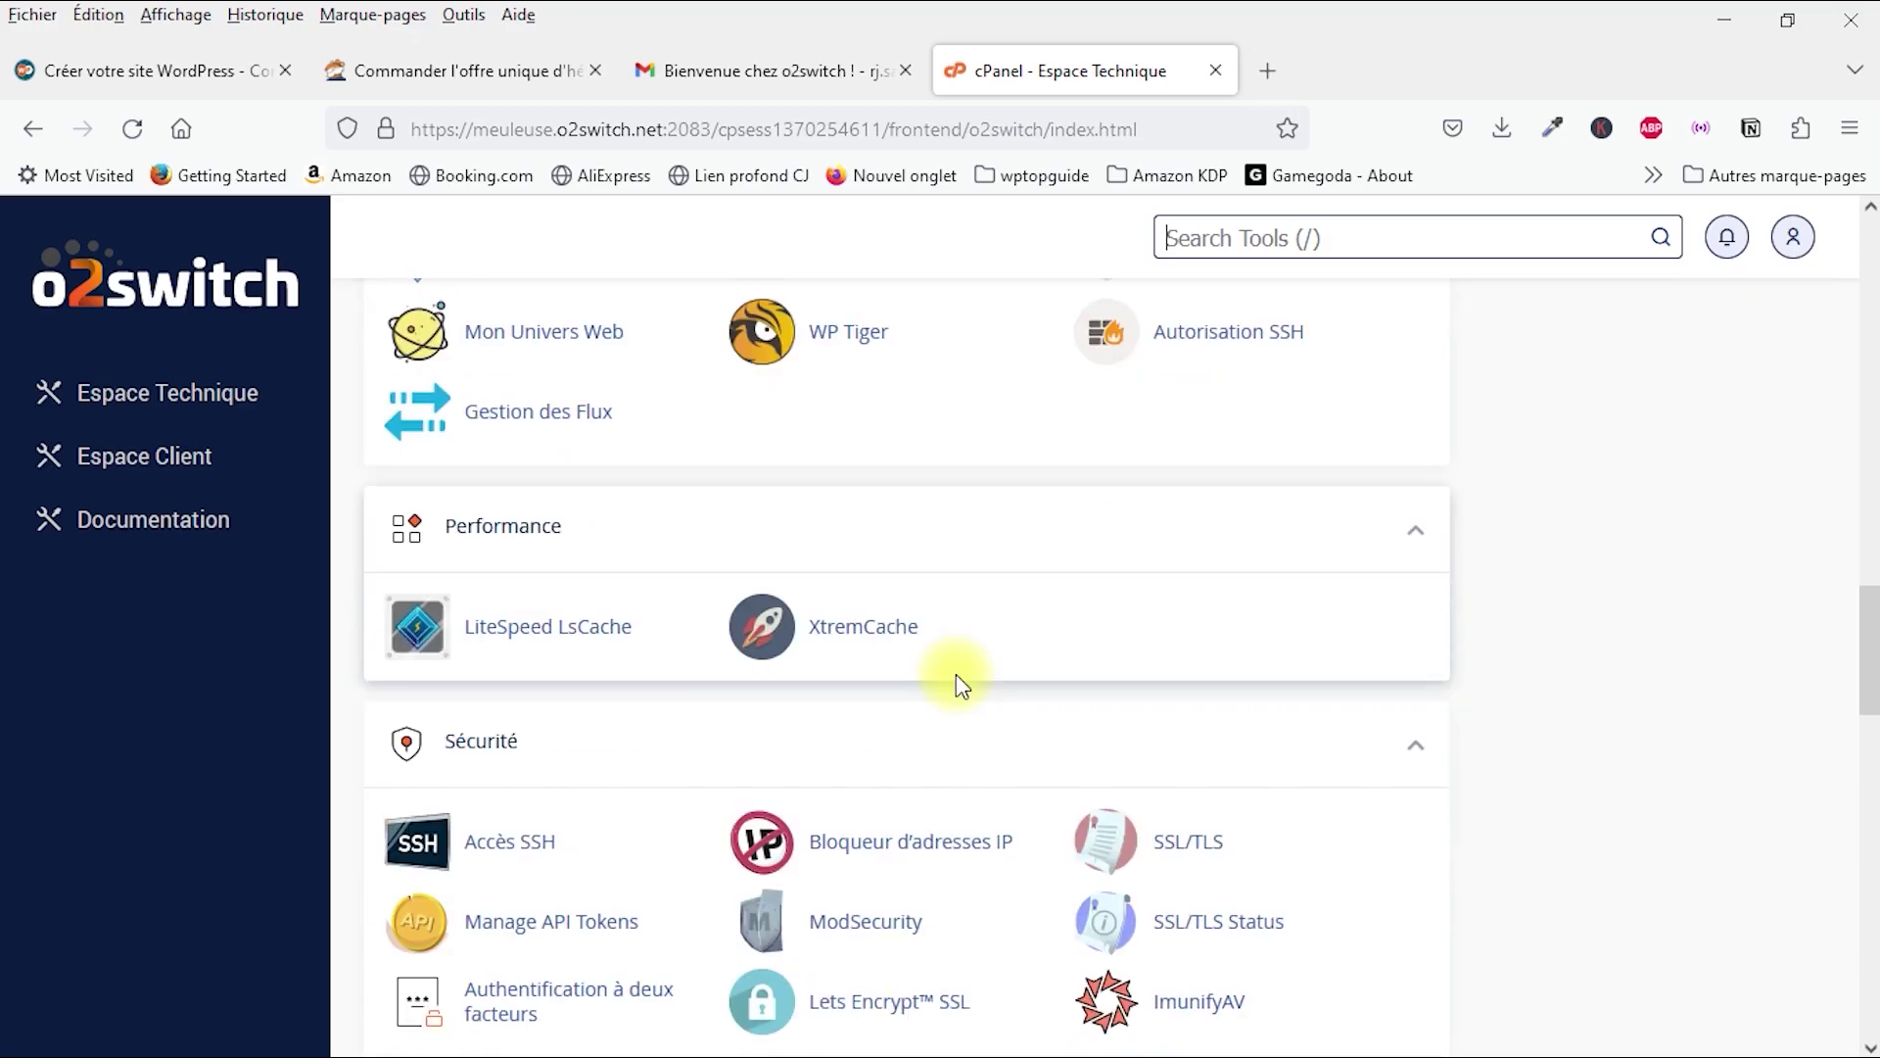
scroll(956, 676, down, 3)
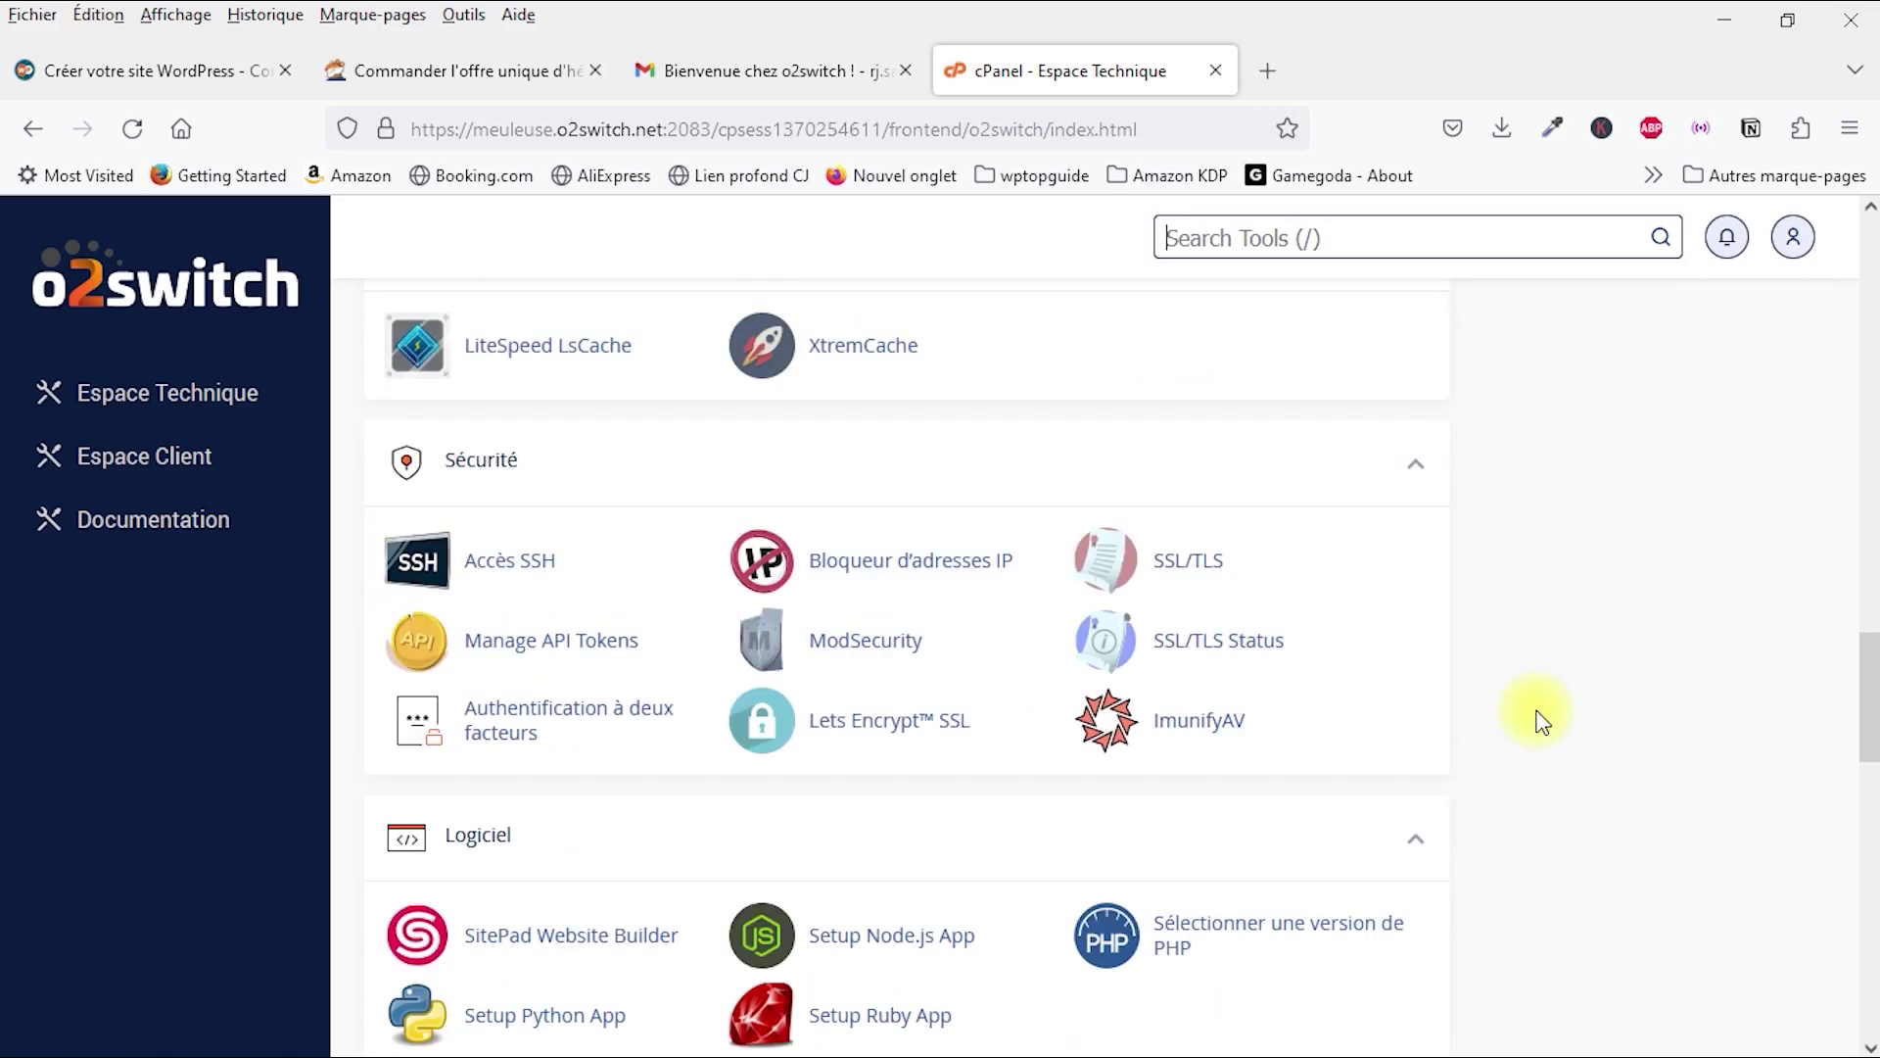
Step: Open Let's Encrypt SSL and start a new certificate for sitetest.wptopguide.com
click(862, 732)
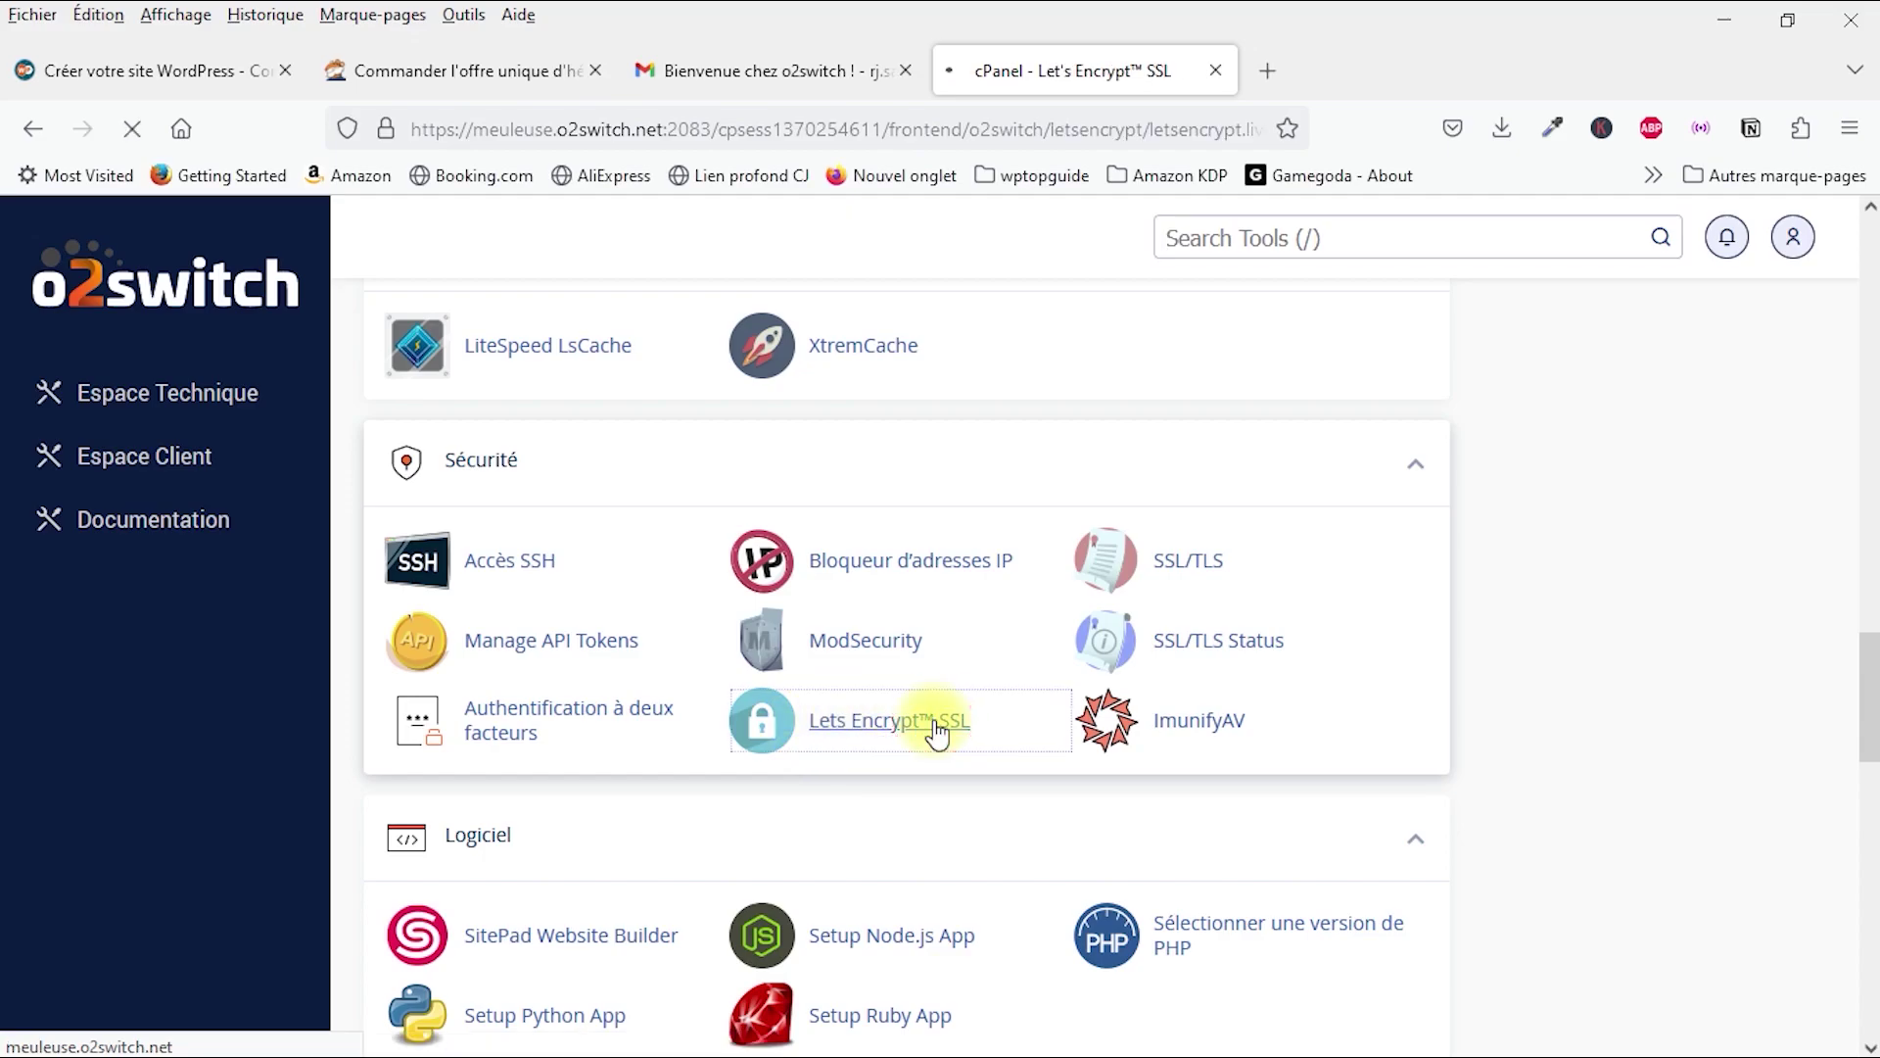
scroll(904, 754, down, 5)
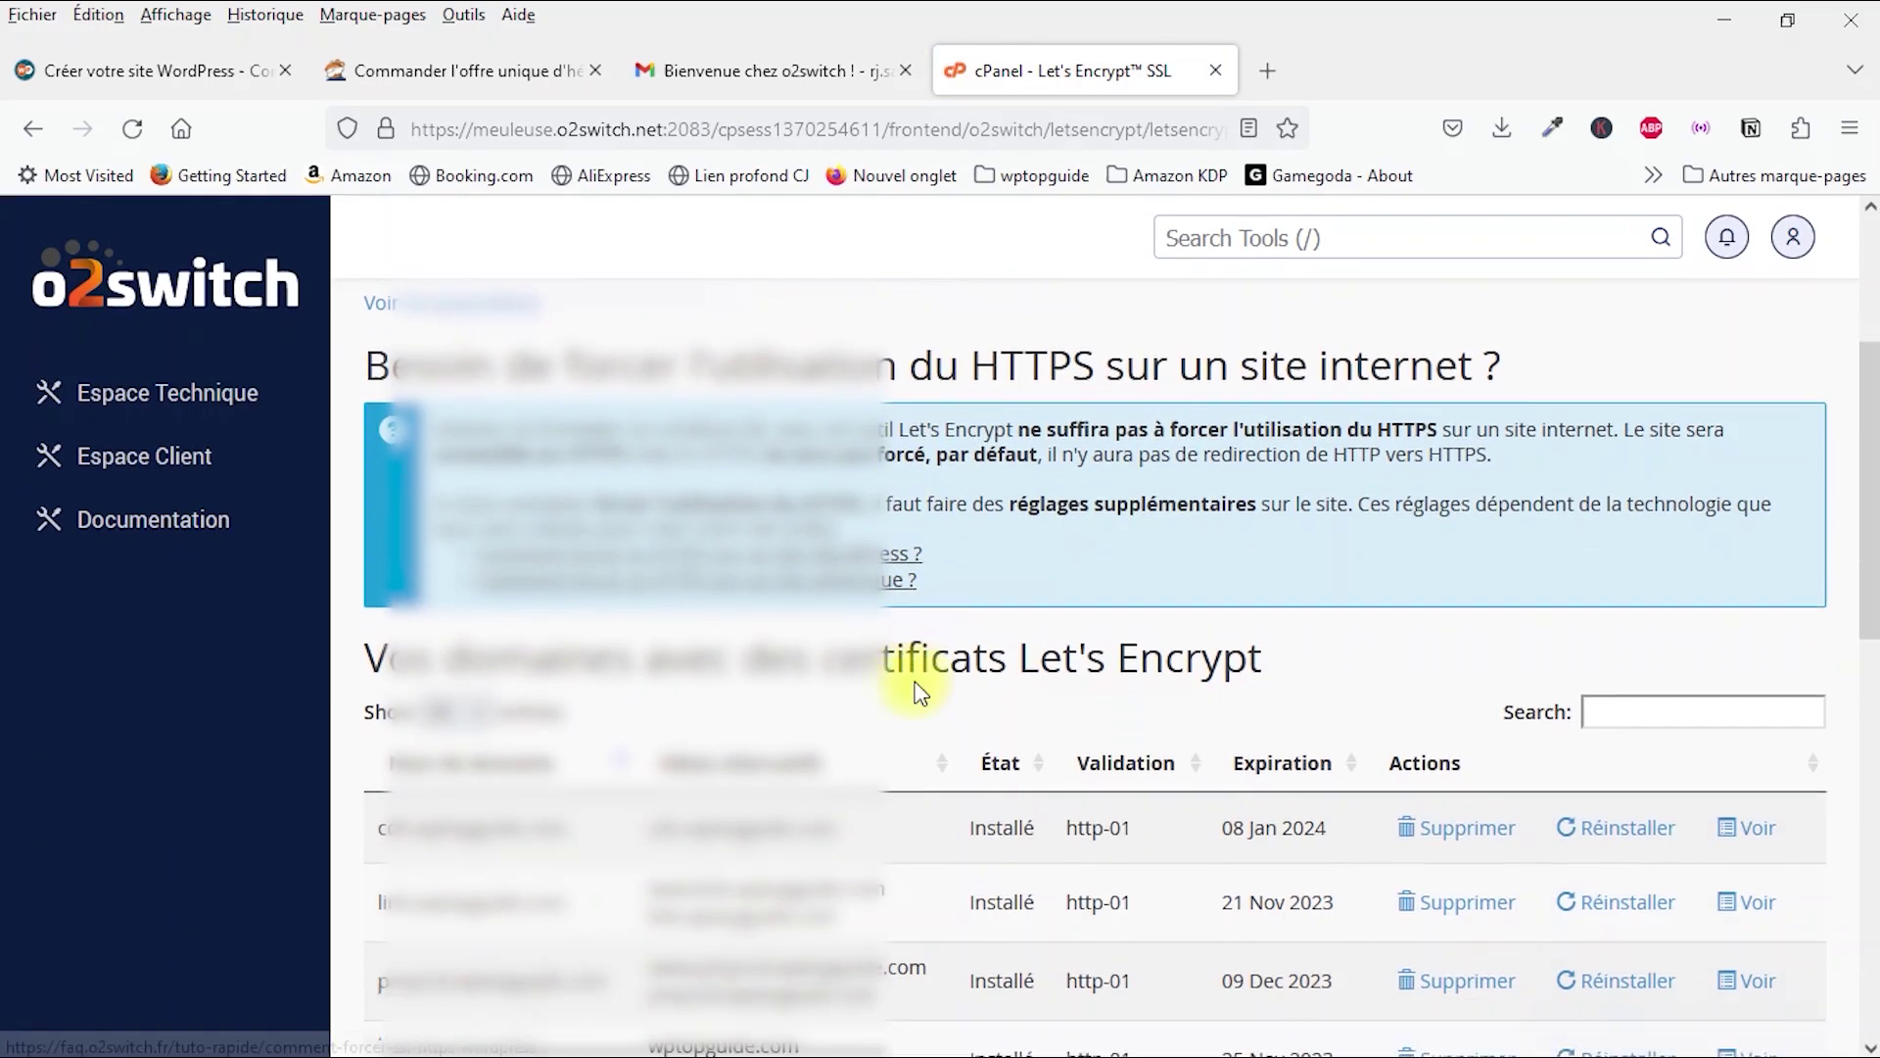
scroll(910, 688, down, 2)
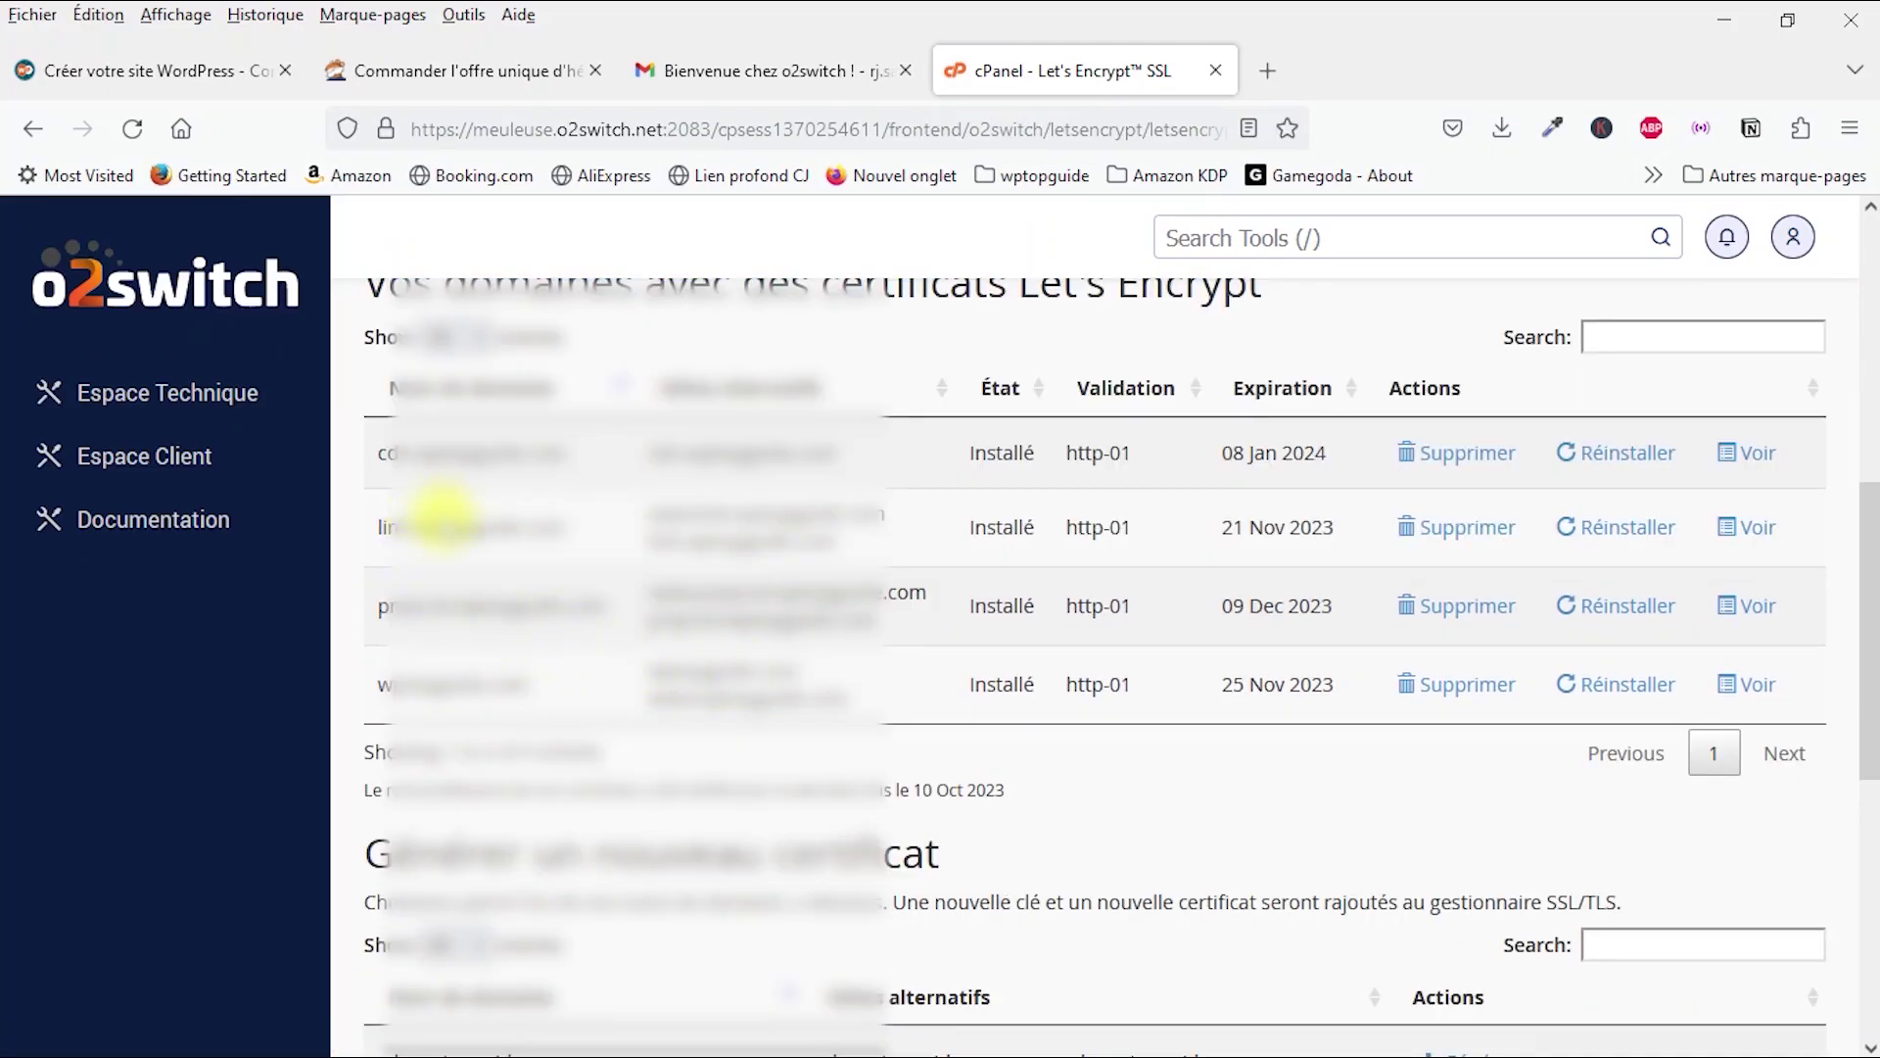
scroll(434, 666, down, 5)
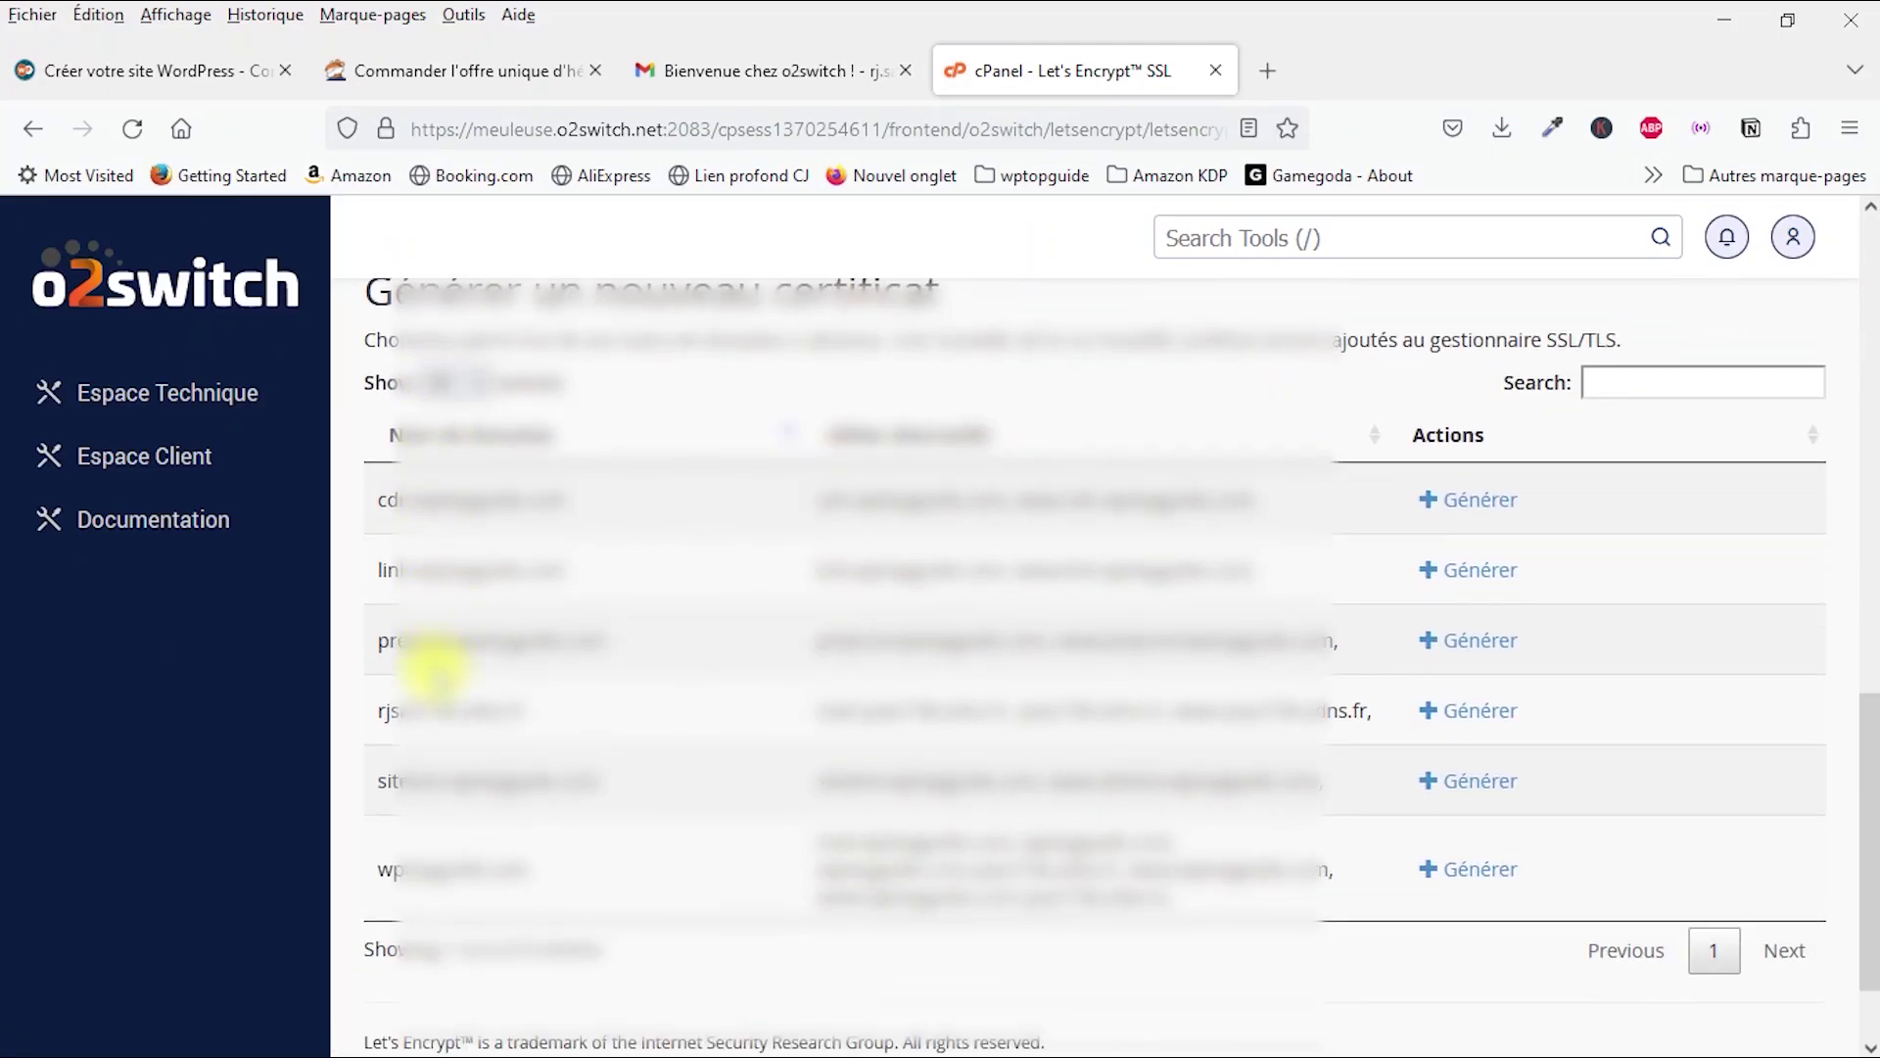
scroll(436, 666, down, 1)
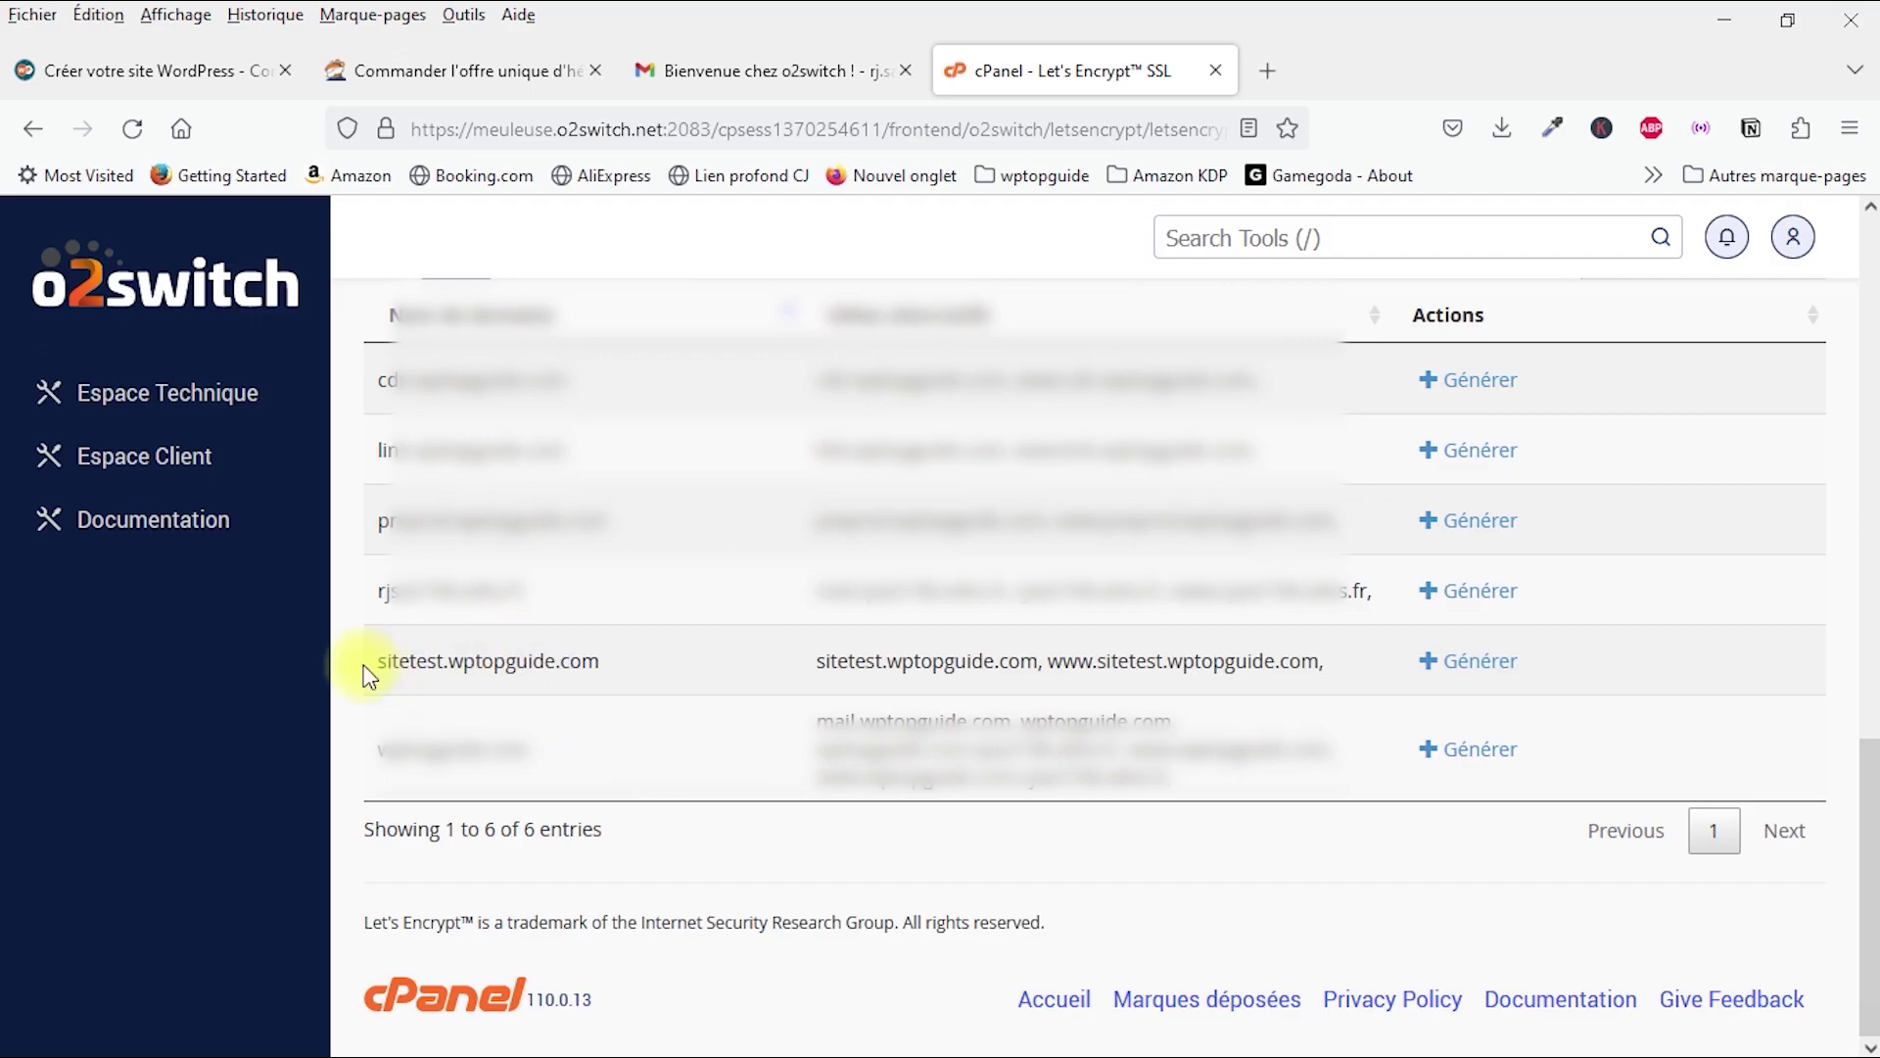
drag(364, 666, 630, 666)
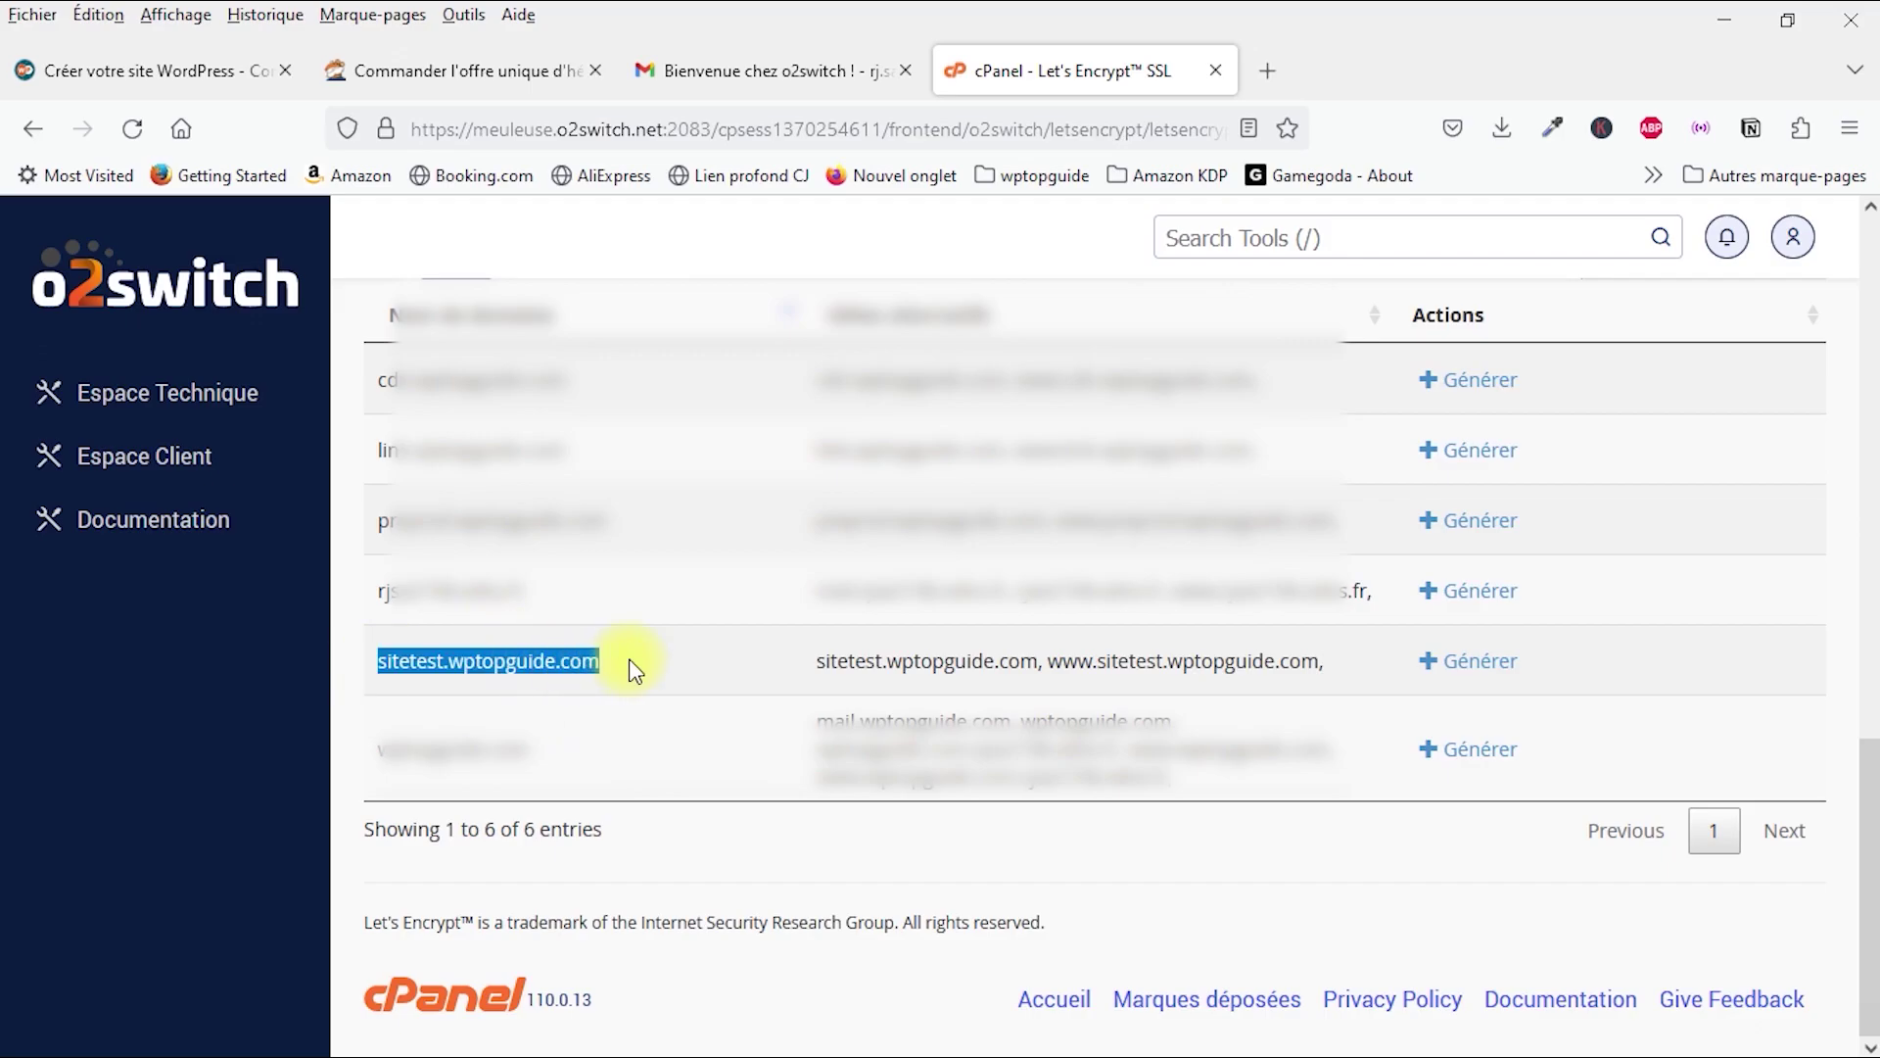
click(1498, 667)
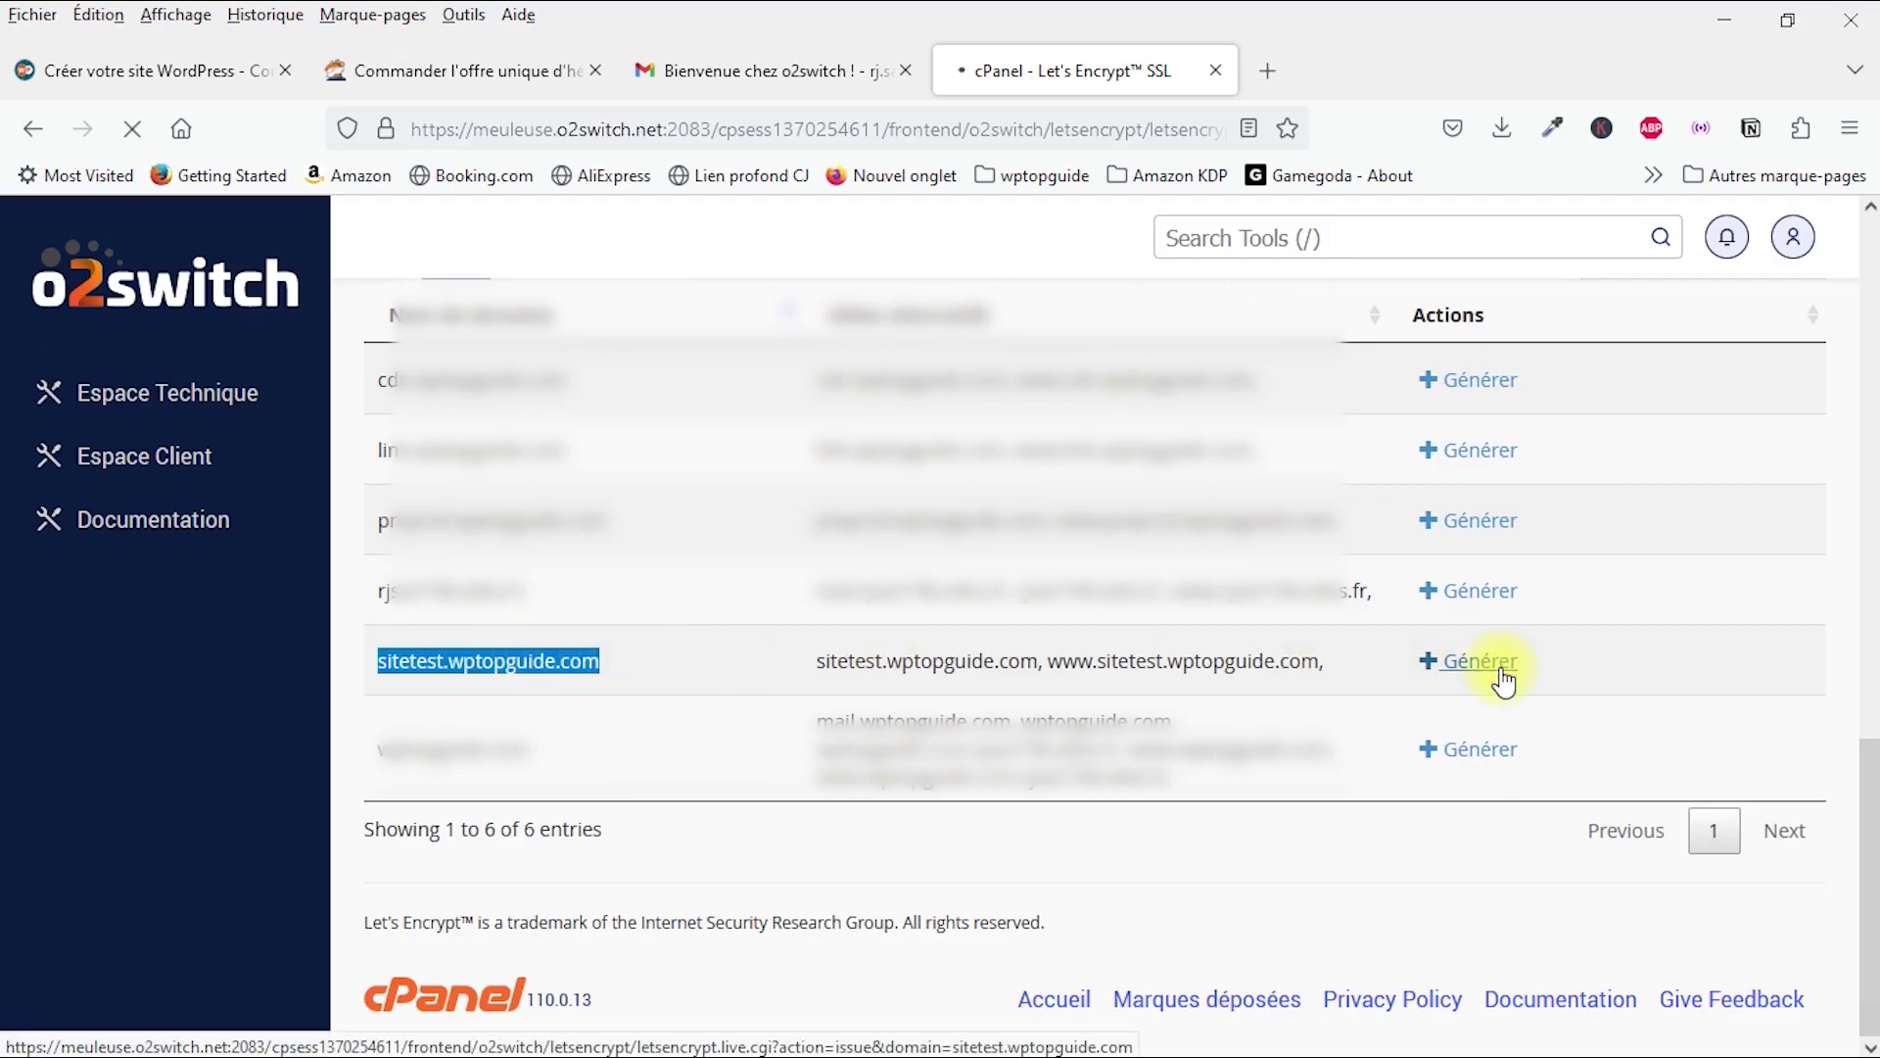
Step: Generate the certificate with http-01 validation and an RSA 2048-bit key
scroll(999, 726, down, 3)
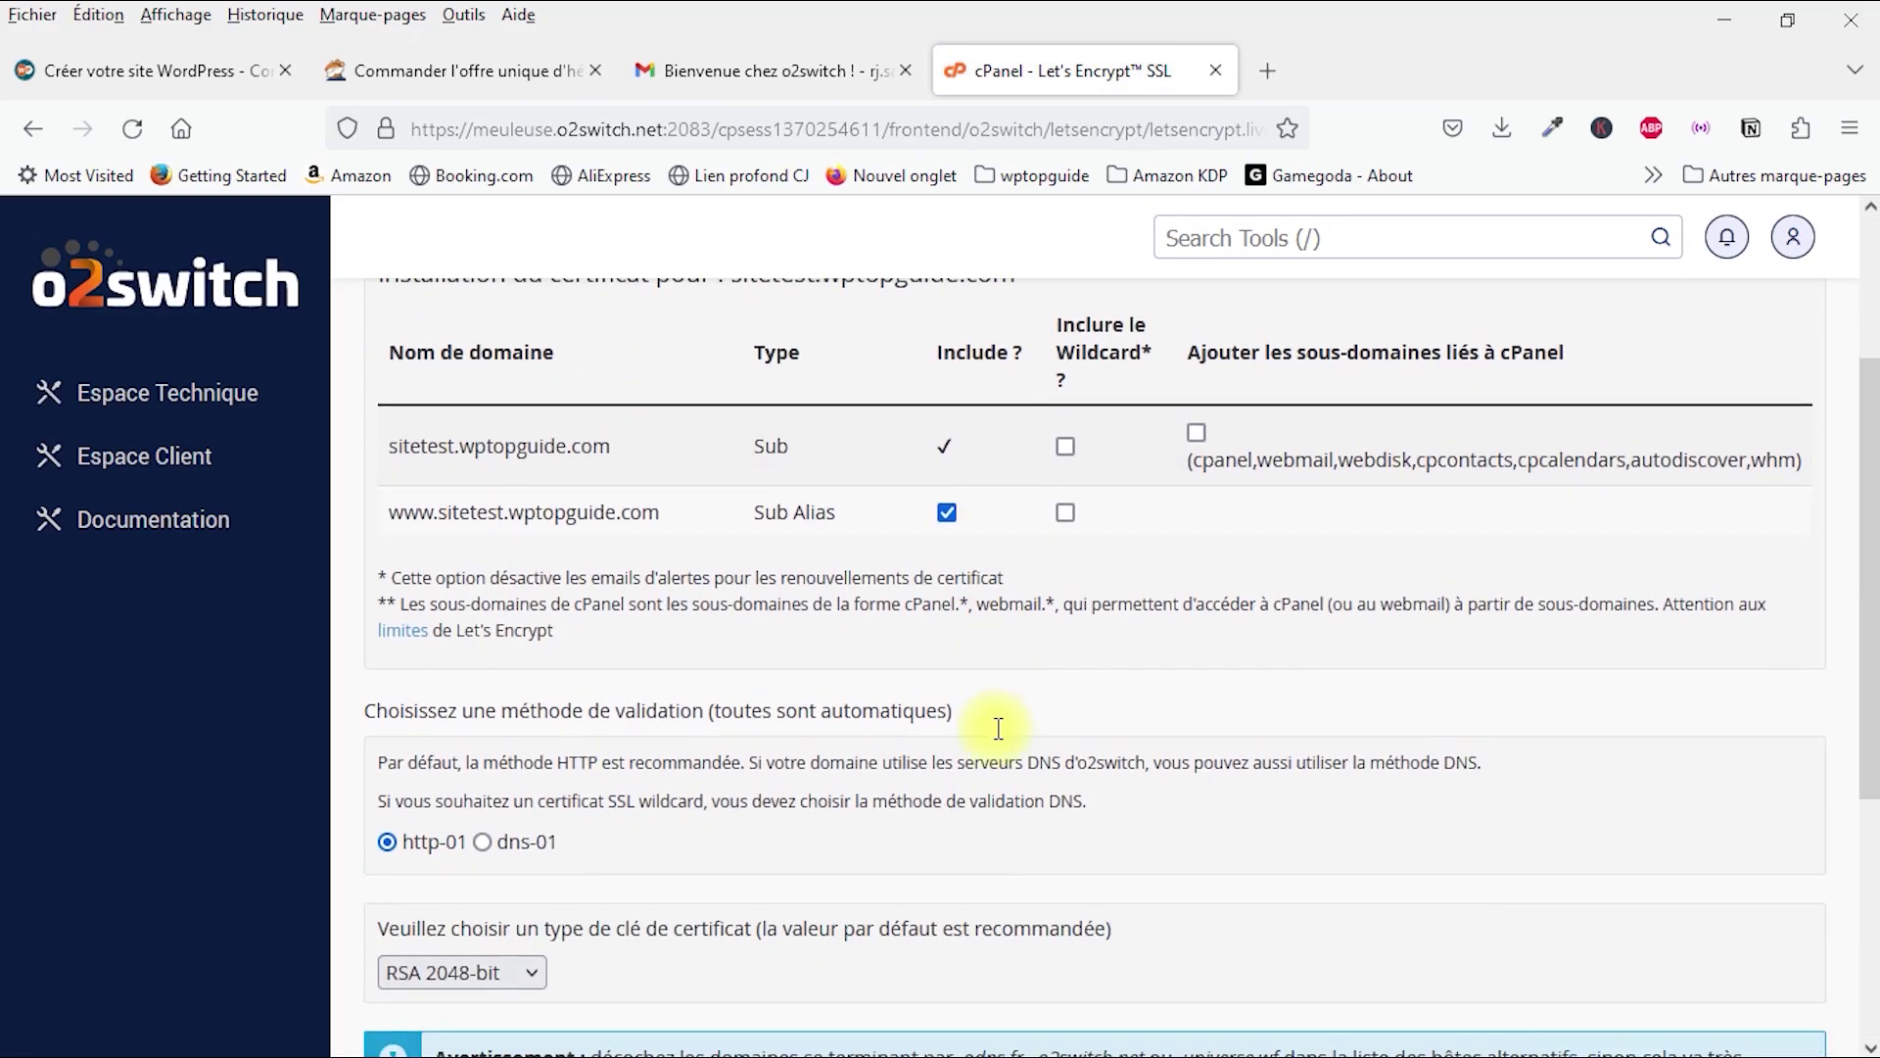
scroll(866, 623, up, 2)
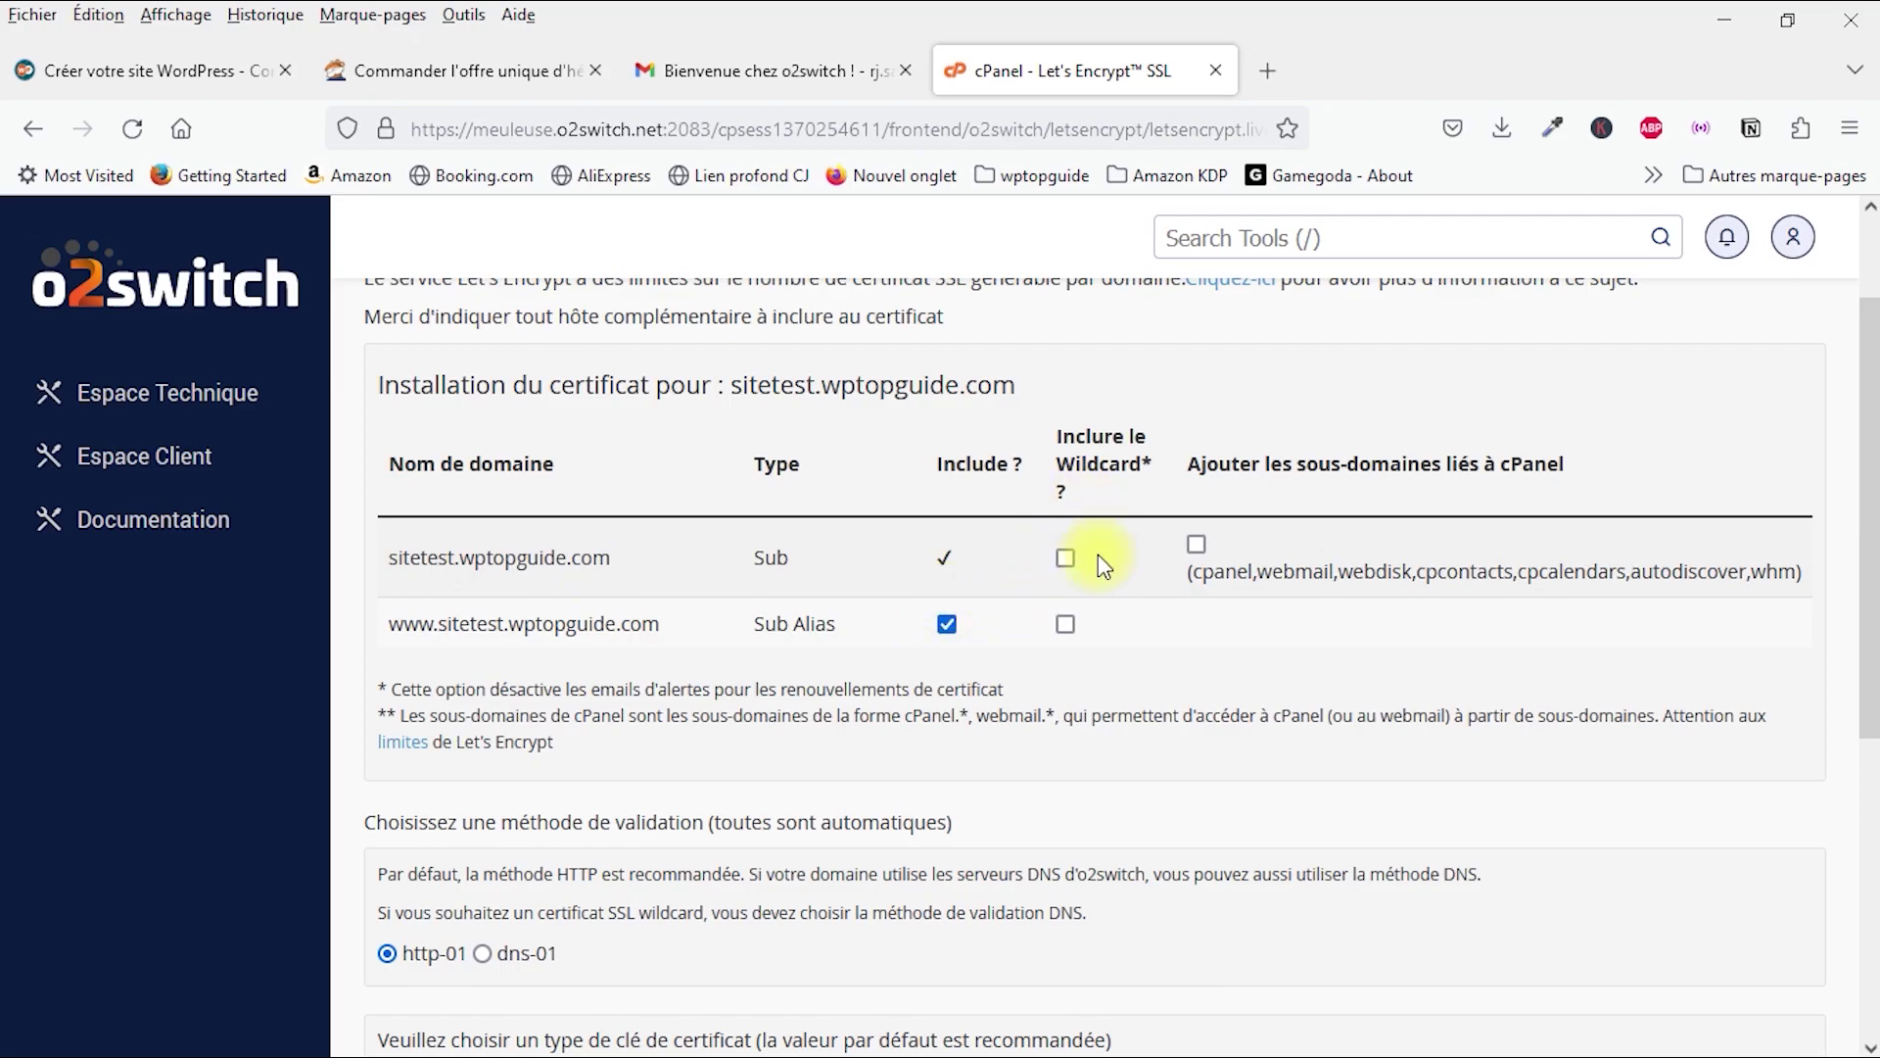
scroll(920, 548, down, 5)
scroll(929, 615, down, 1)
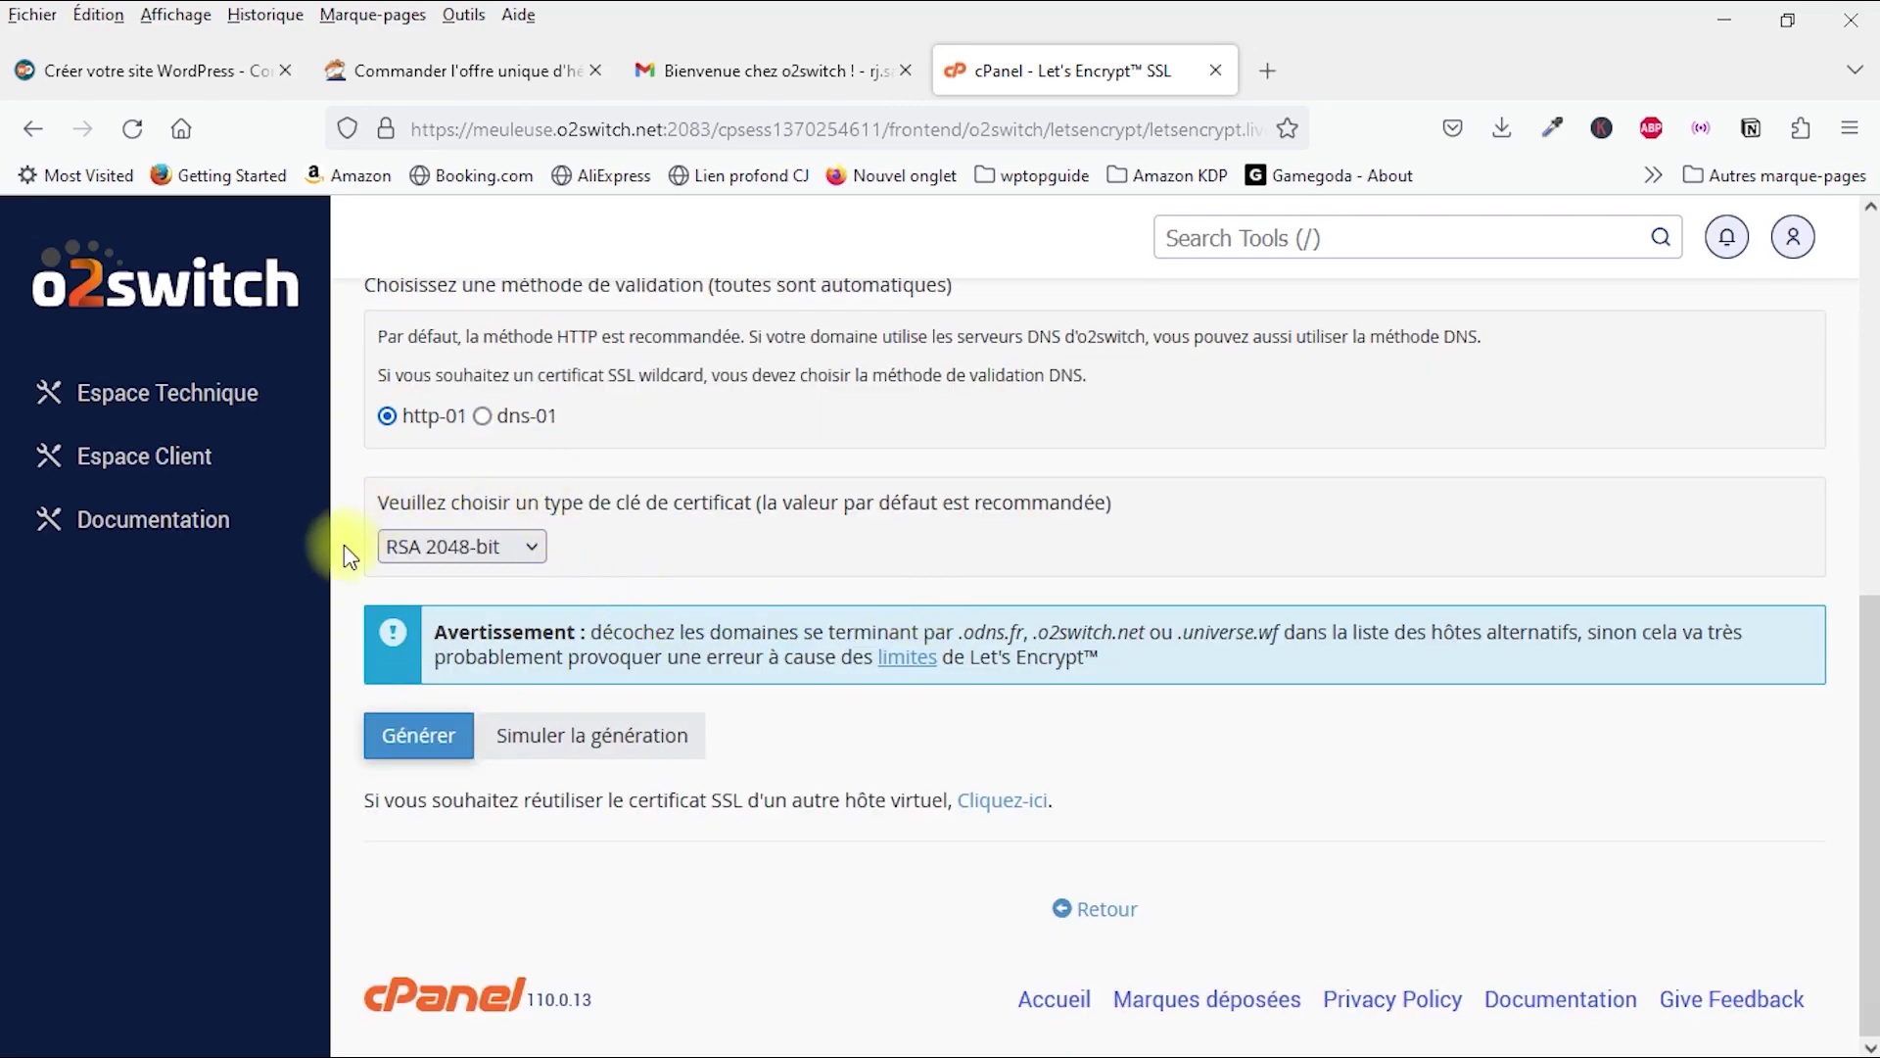
click(421, 737)
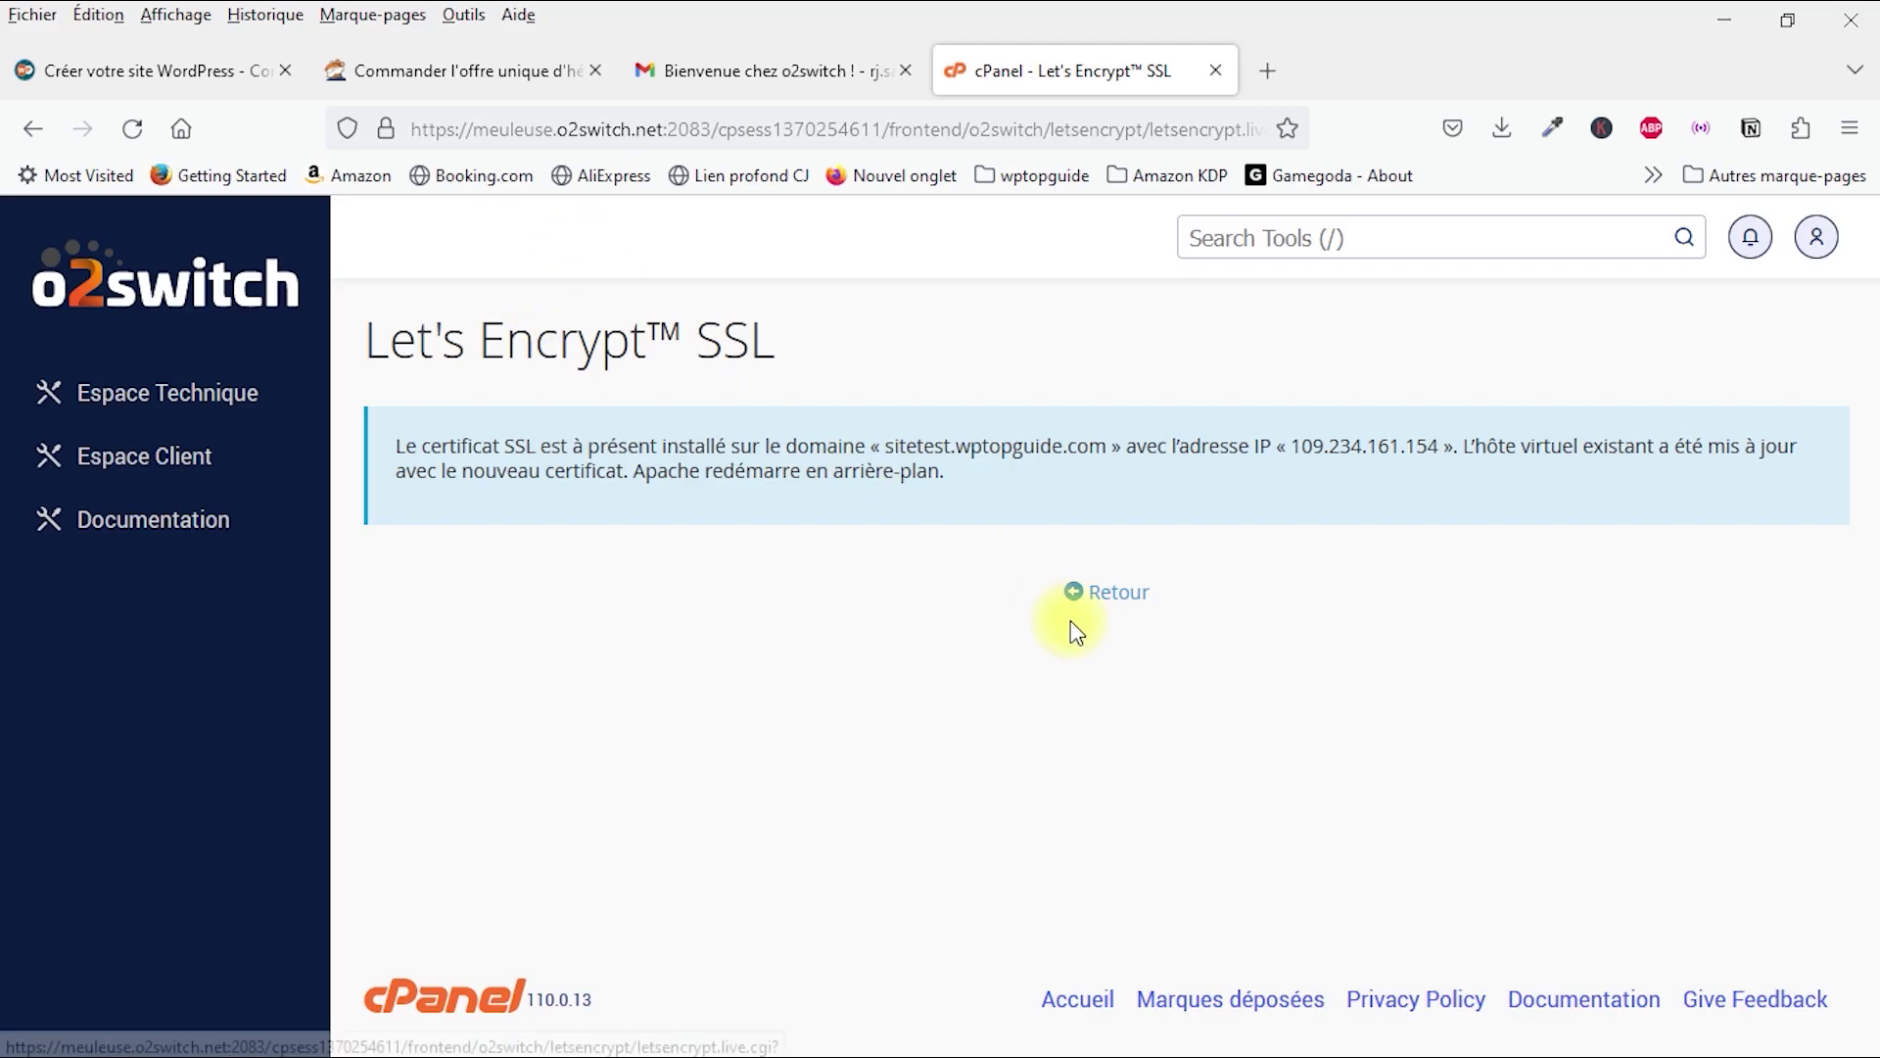
Step: Leave the installation confirmation and return to the certificate generation form
click(1095, 604)
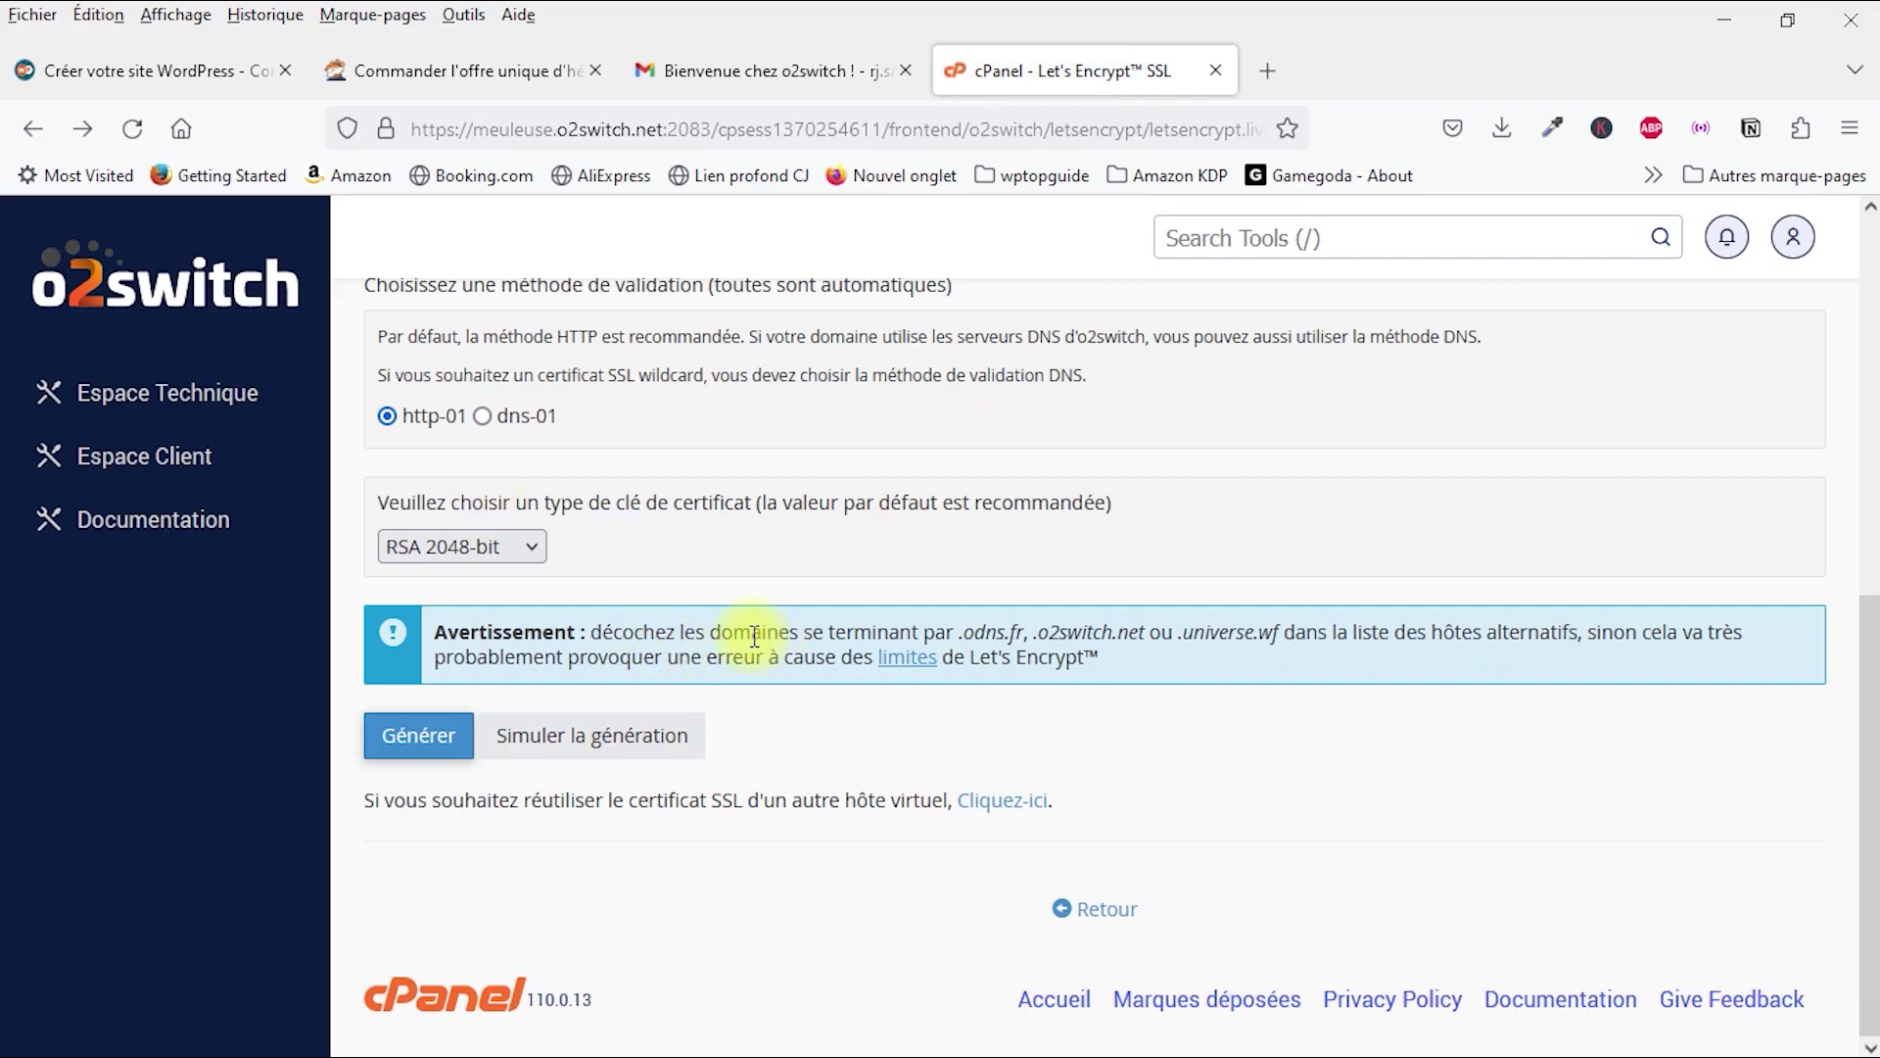
Step: Return to the cPanel home and open WordPress in the Softaculous Apps Installer
click(198, 402)
scroll(822, 763, down, 10)
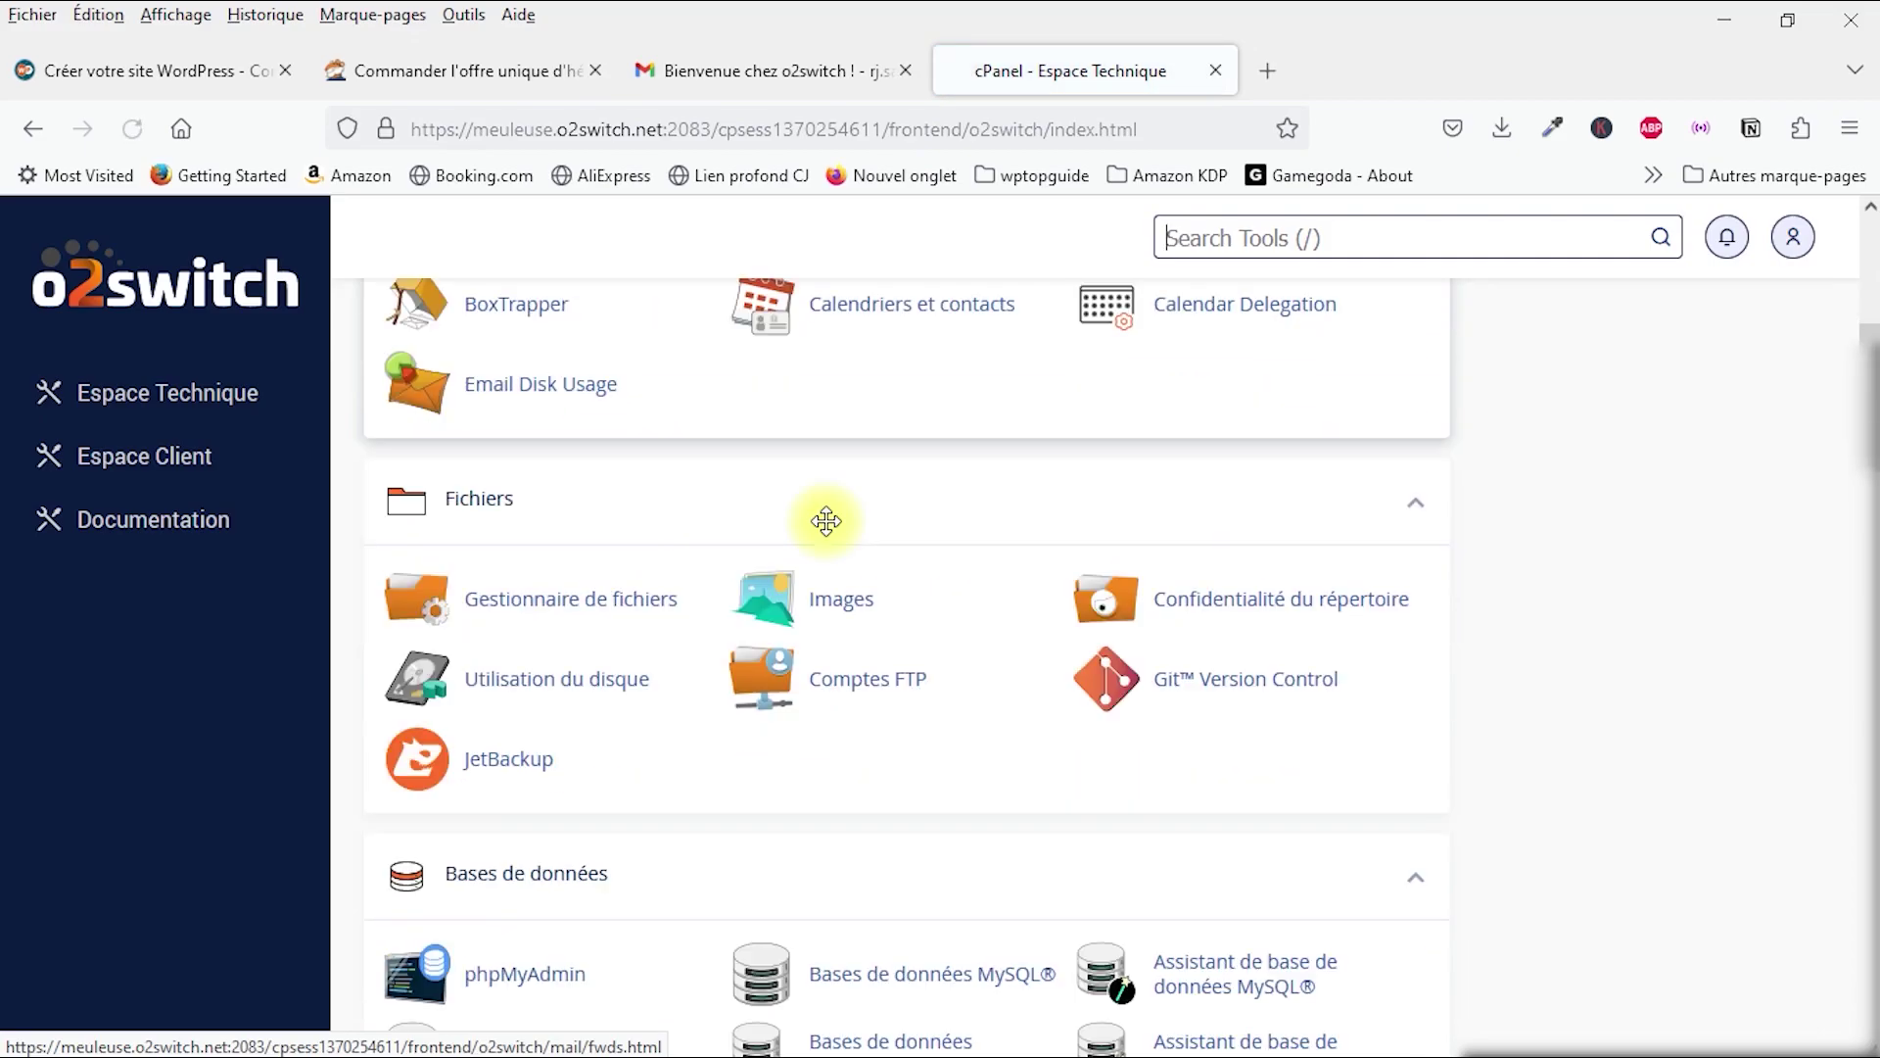
scroll(828, 533, down, 11)
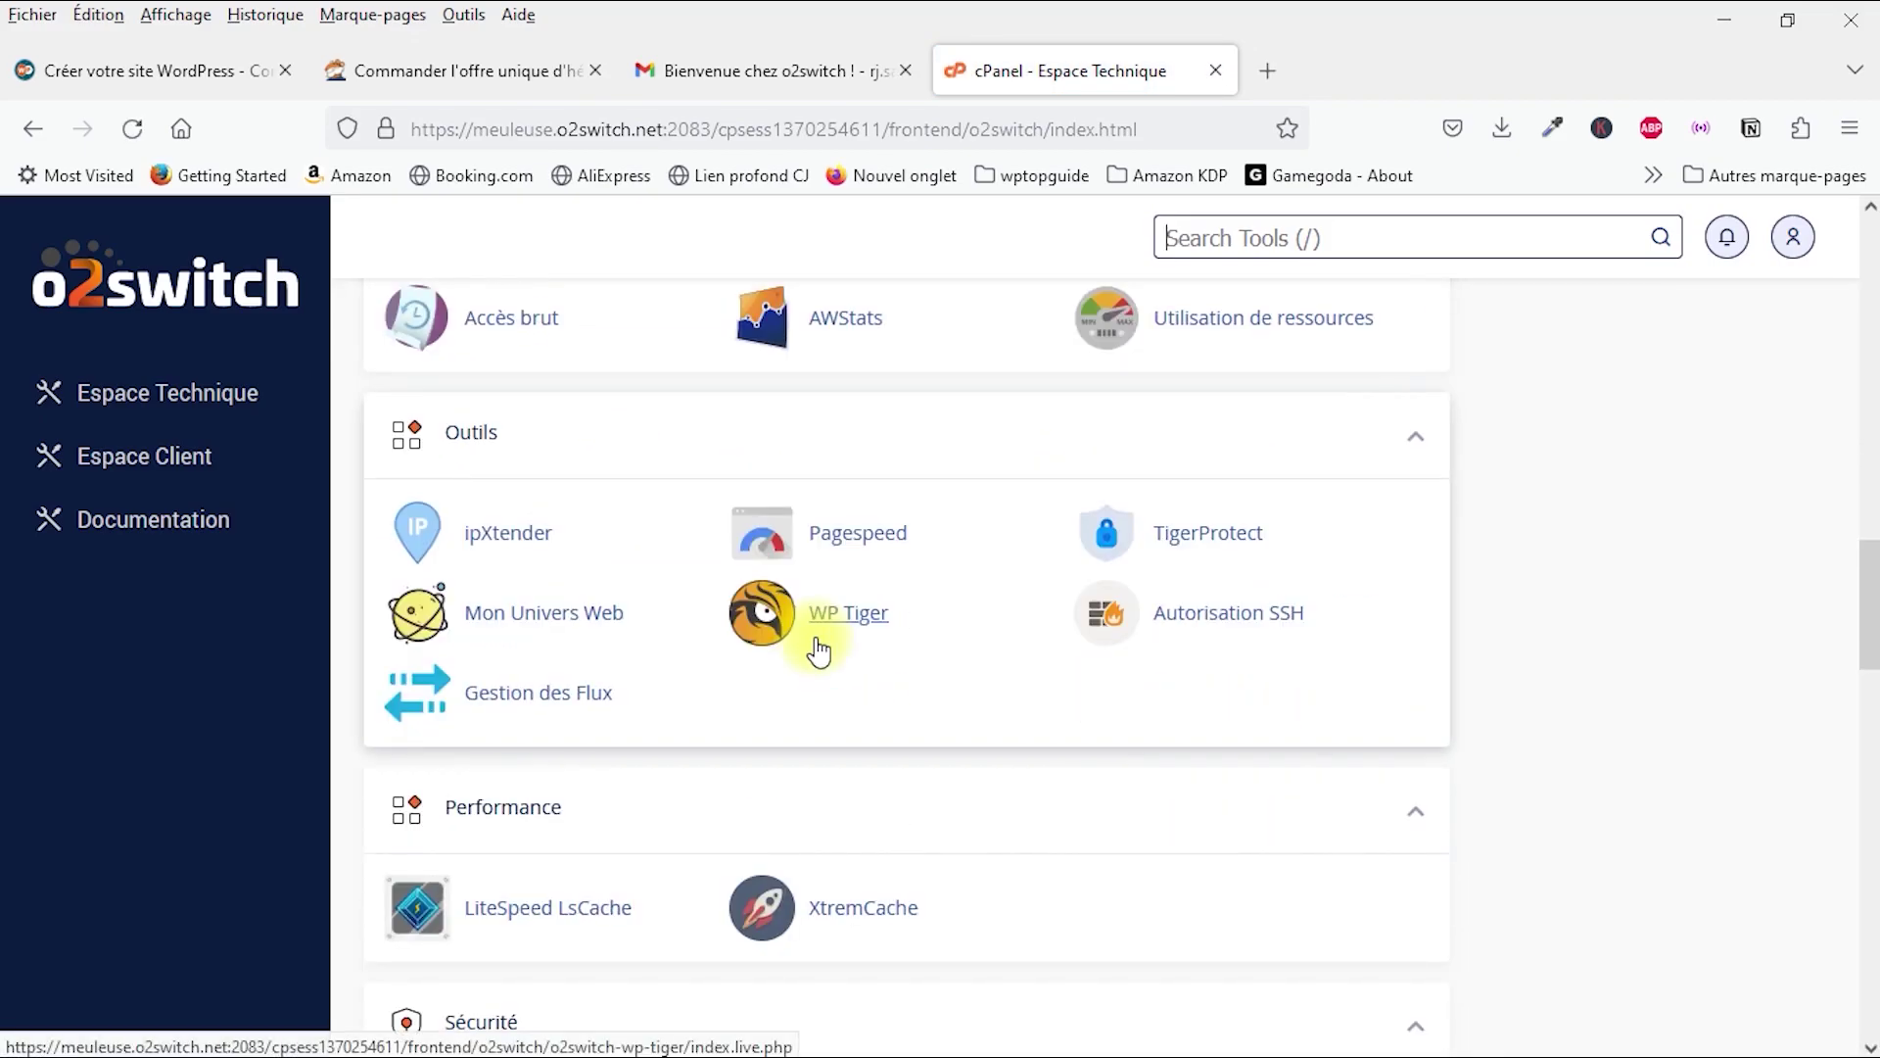
scroll(805, 652, down, 4)
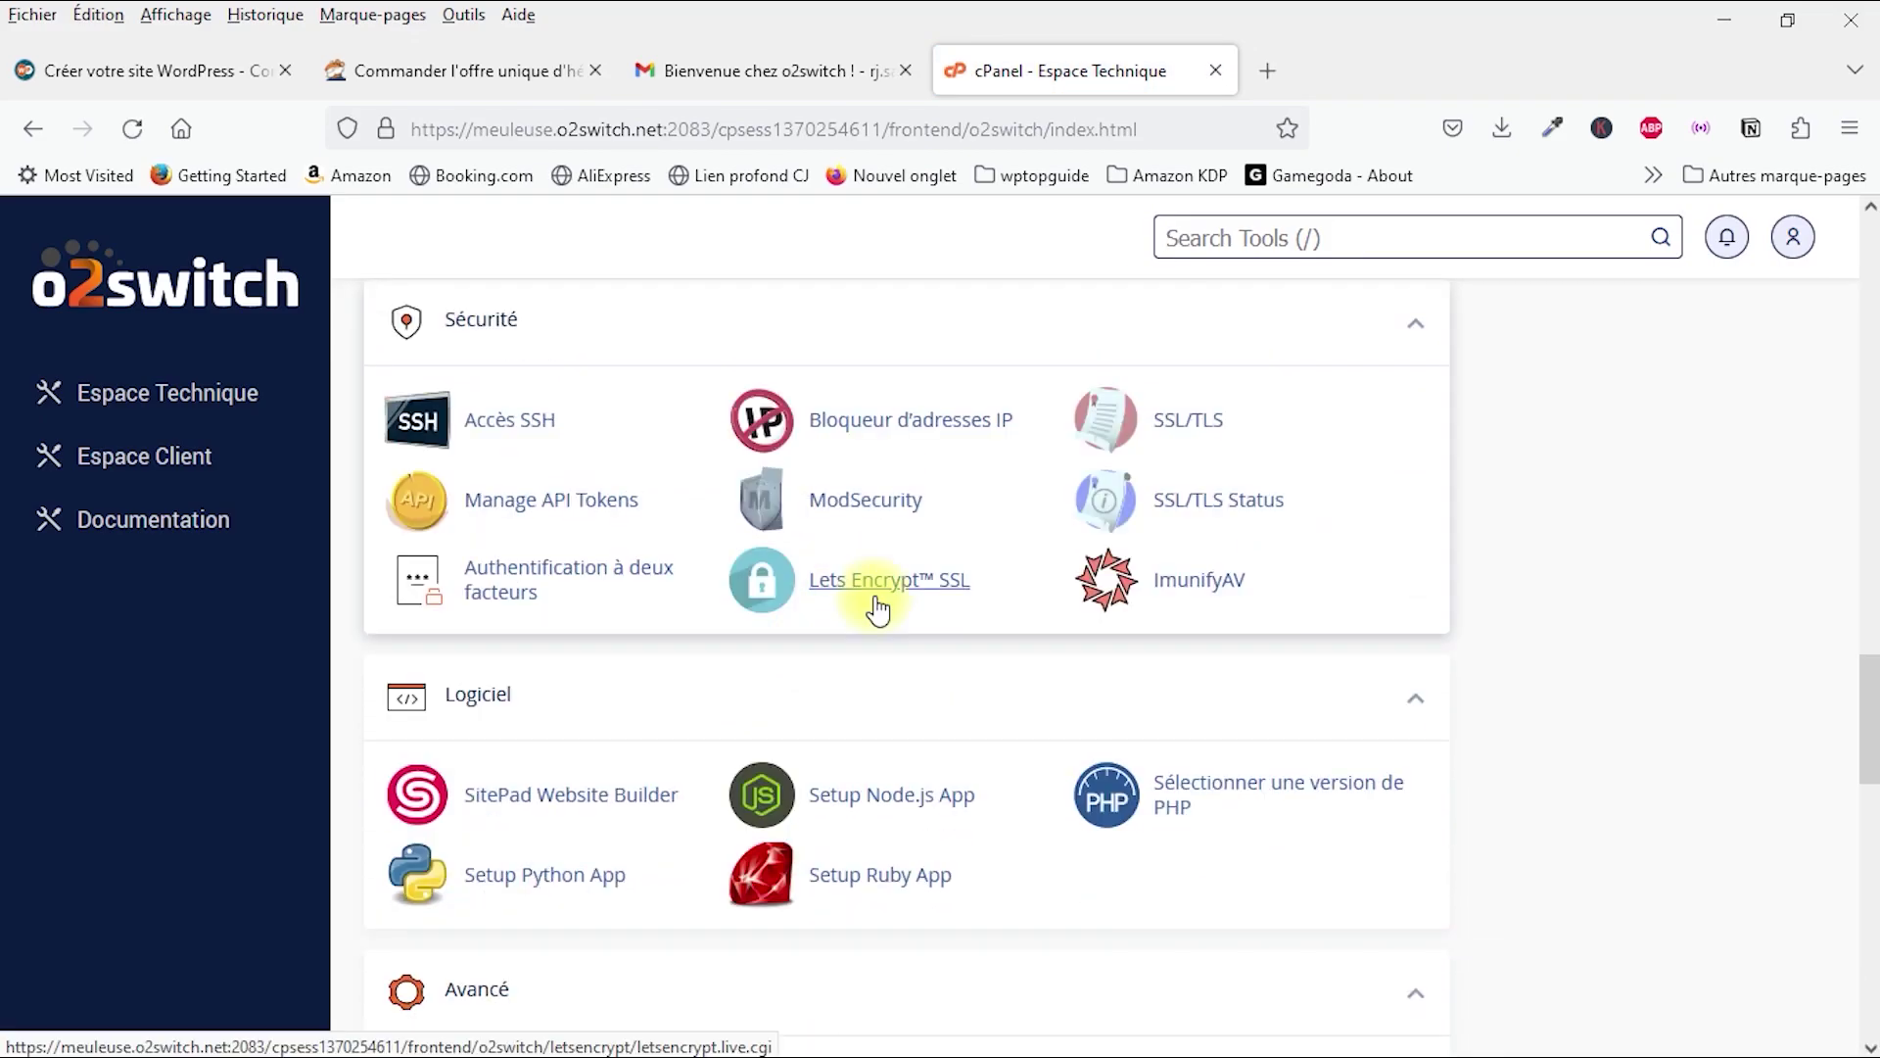
scroll(877, 609, down, 13)
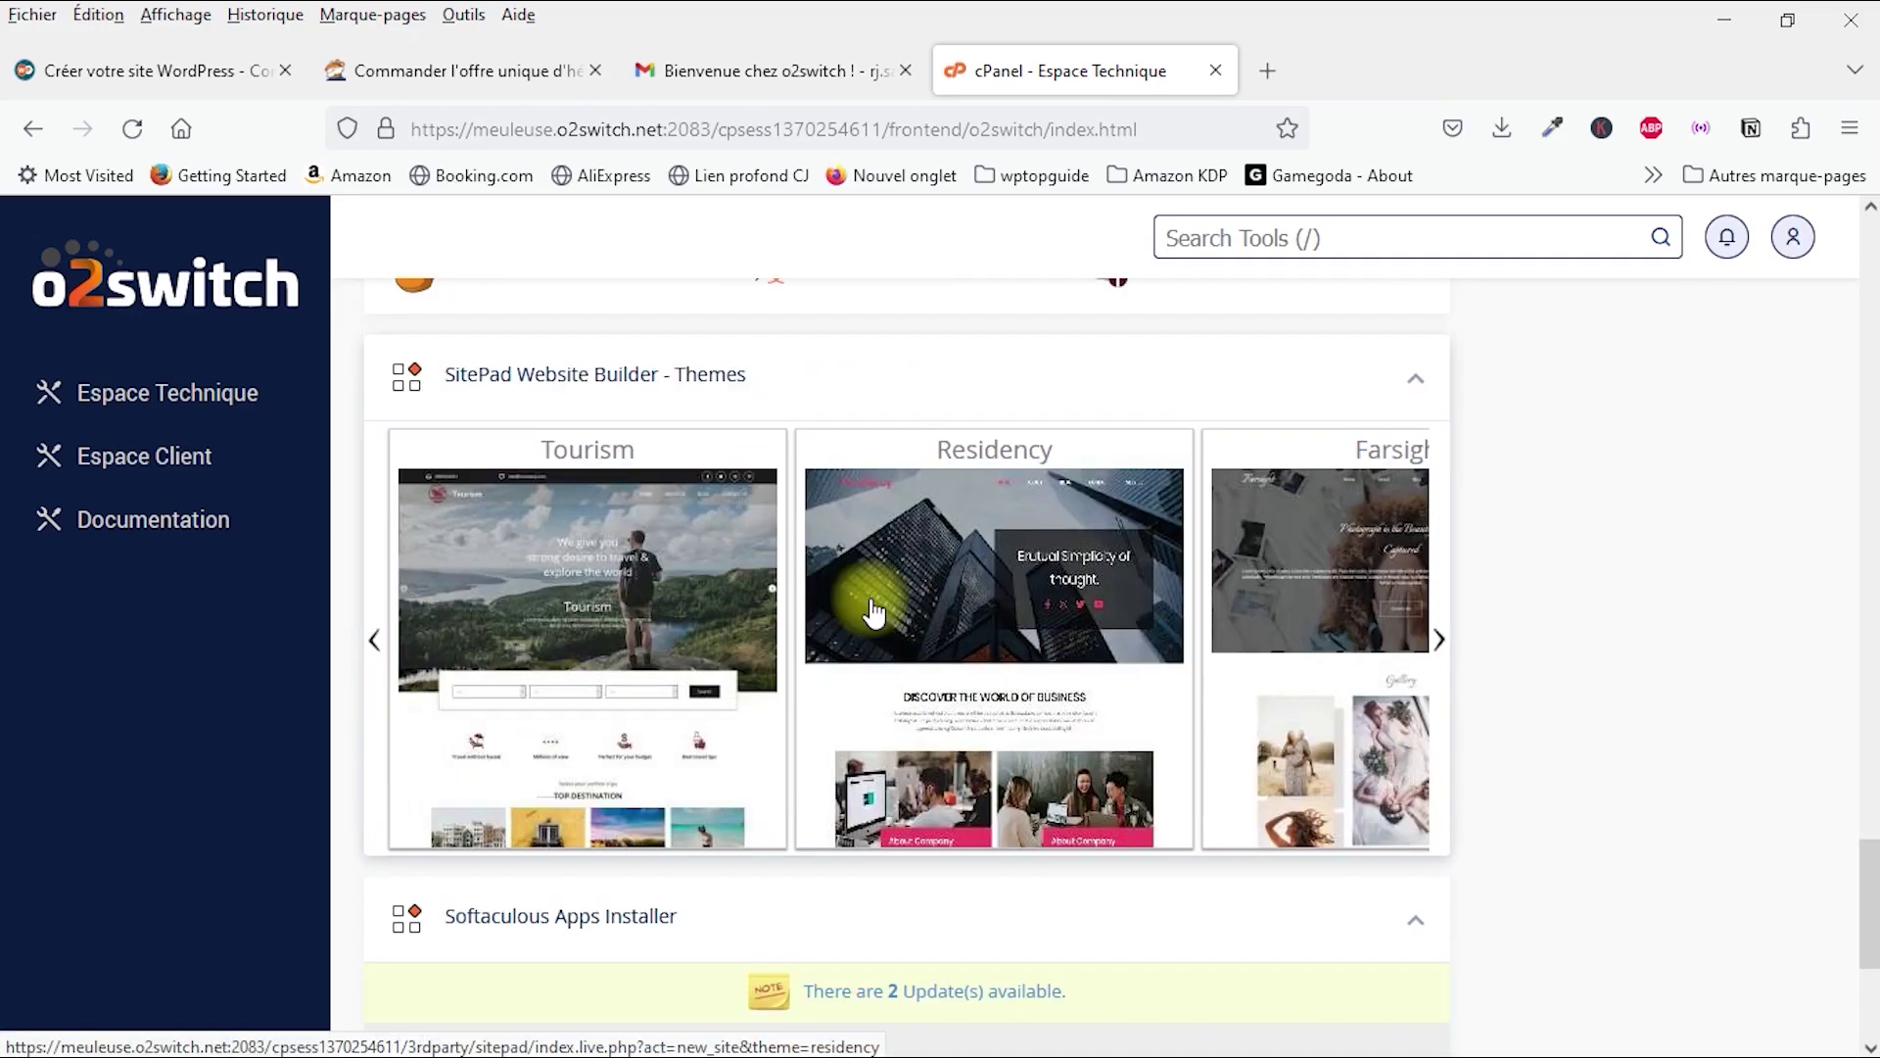
scroll(789, 659, down, 2)
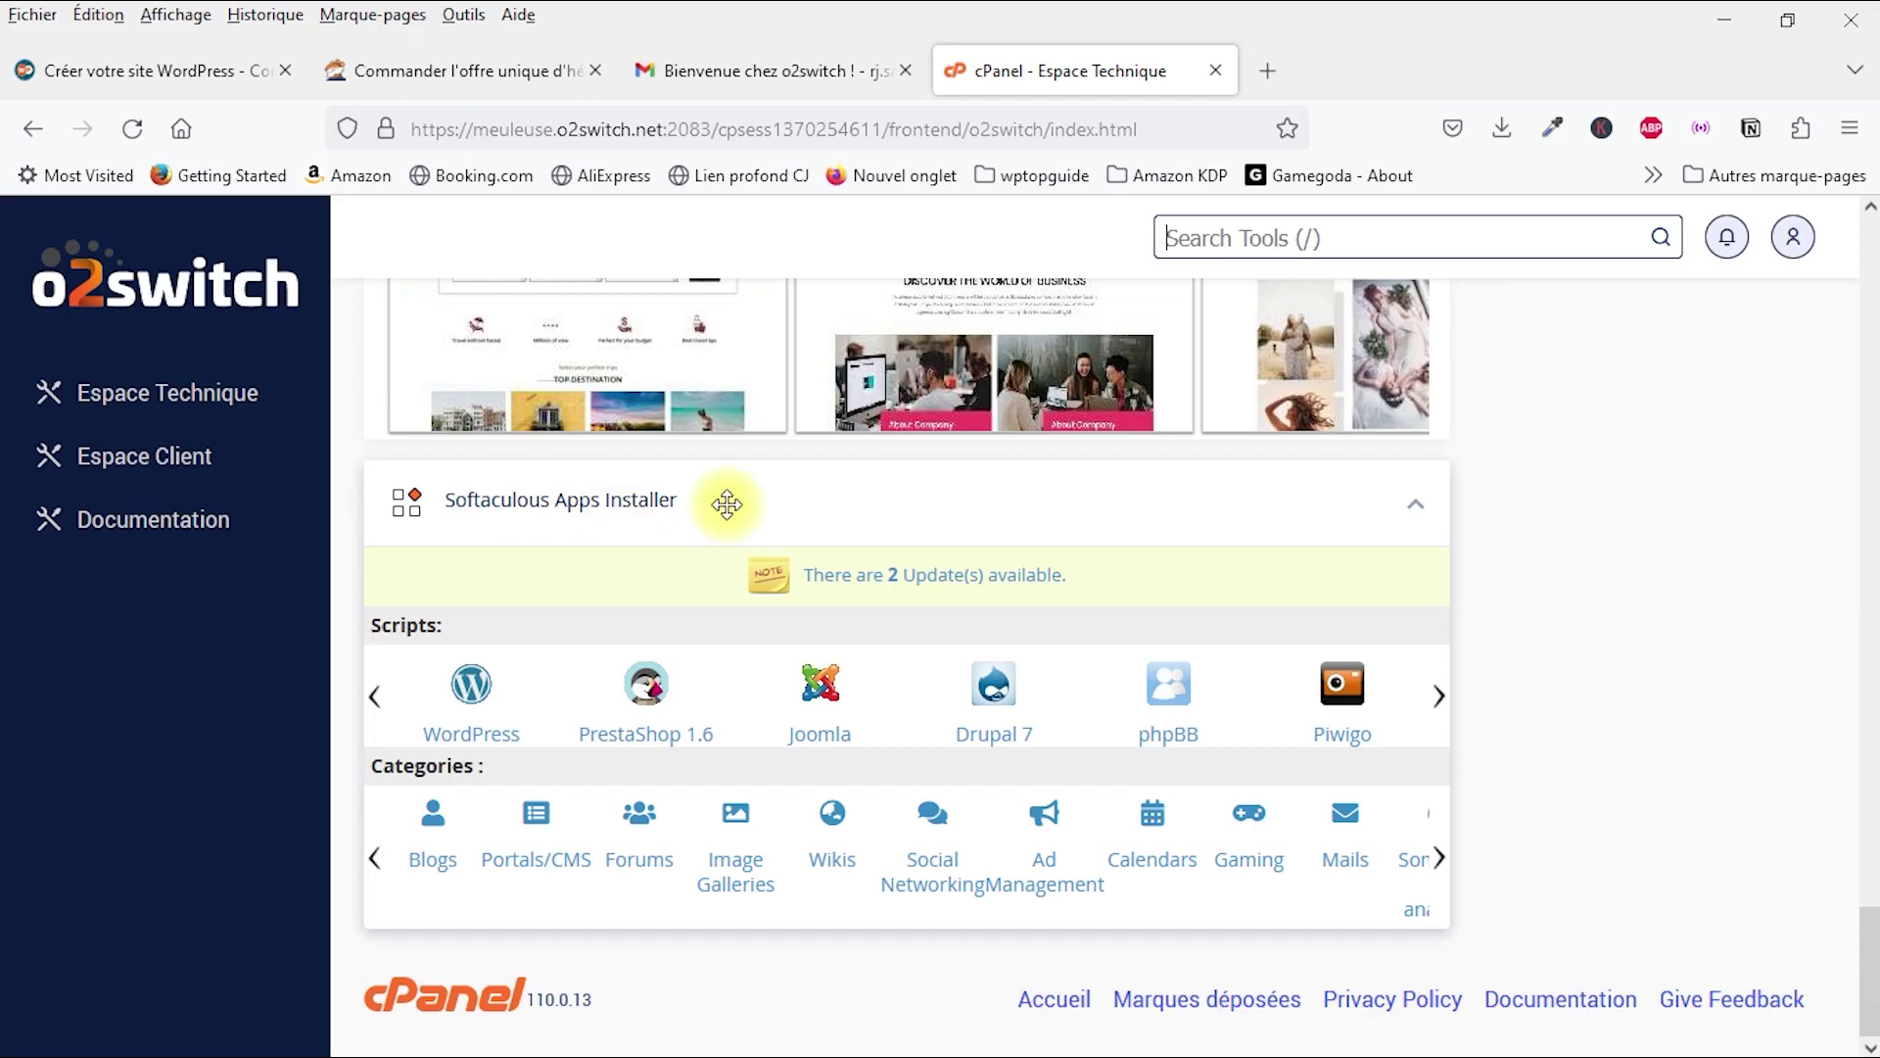
click(474, 695)
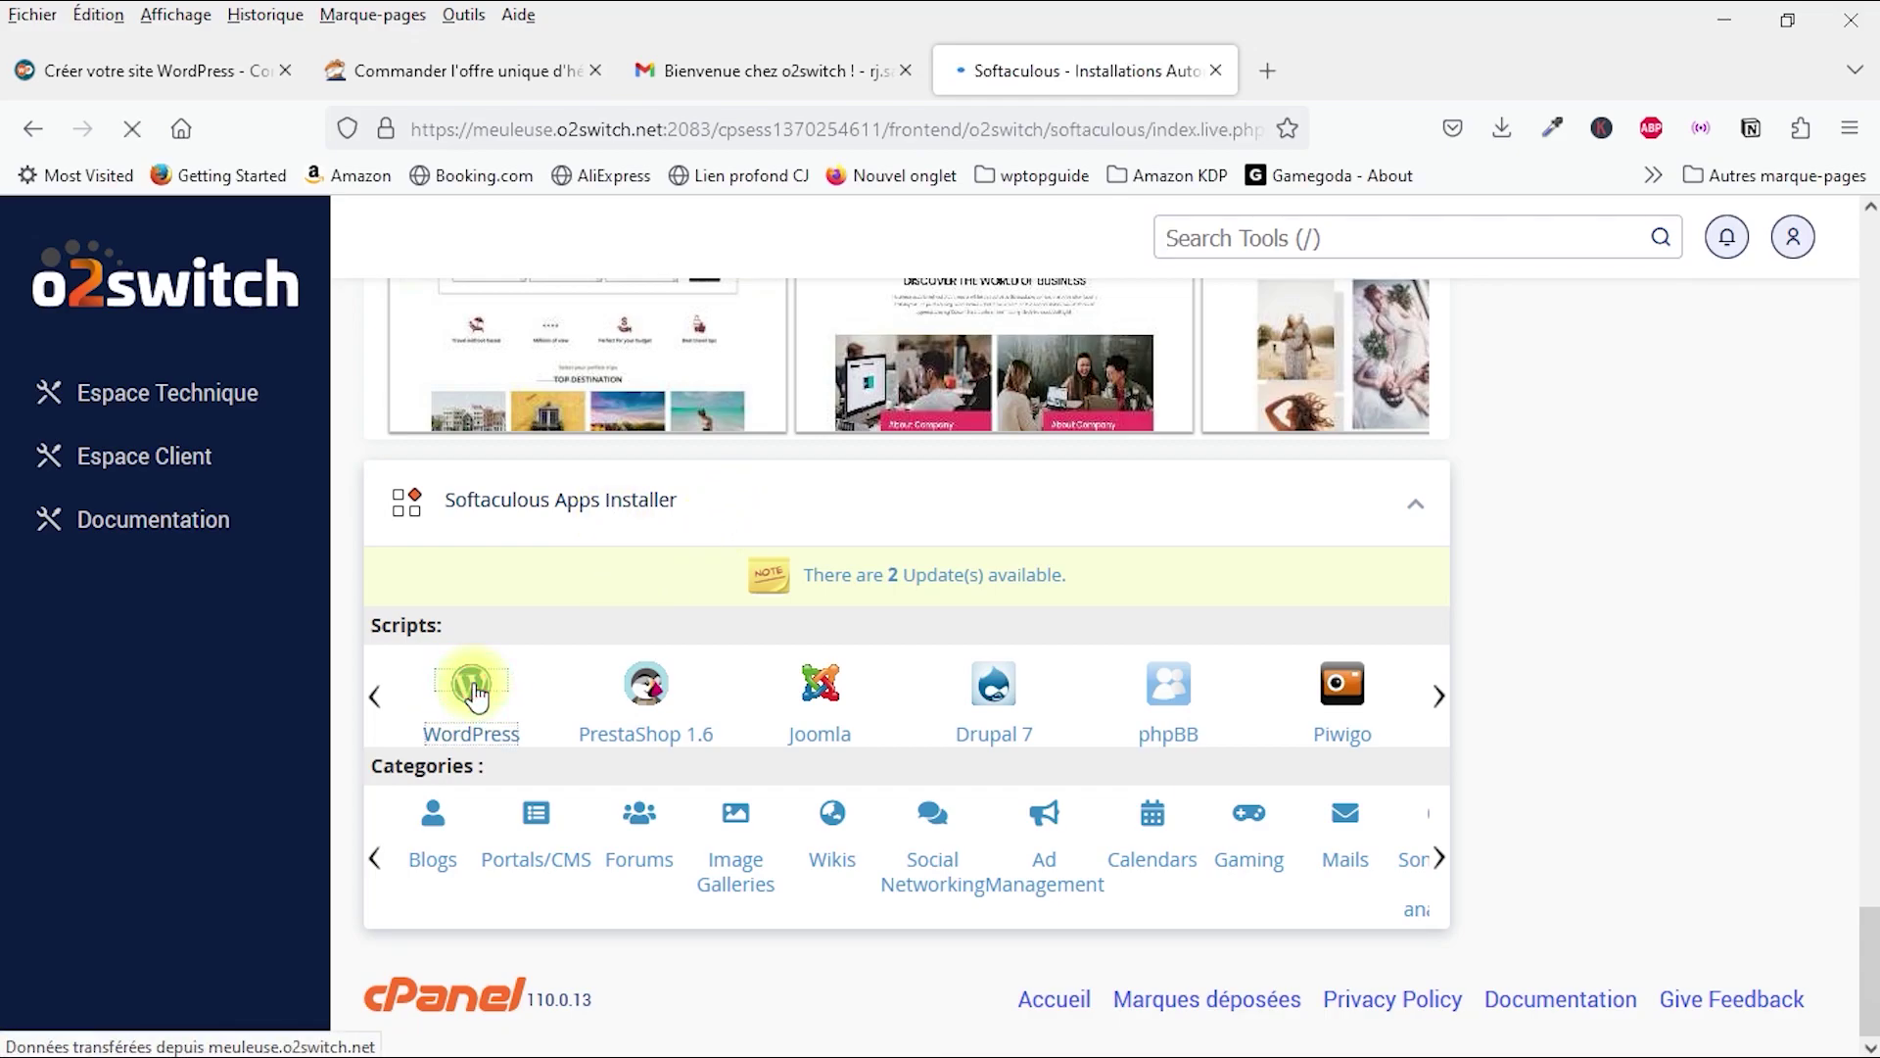
scroll(588, 701, down, 3)
scroll(595, 700, down, 3)
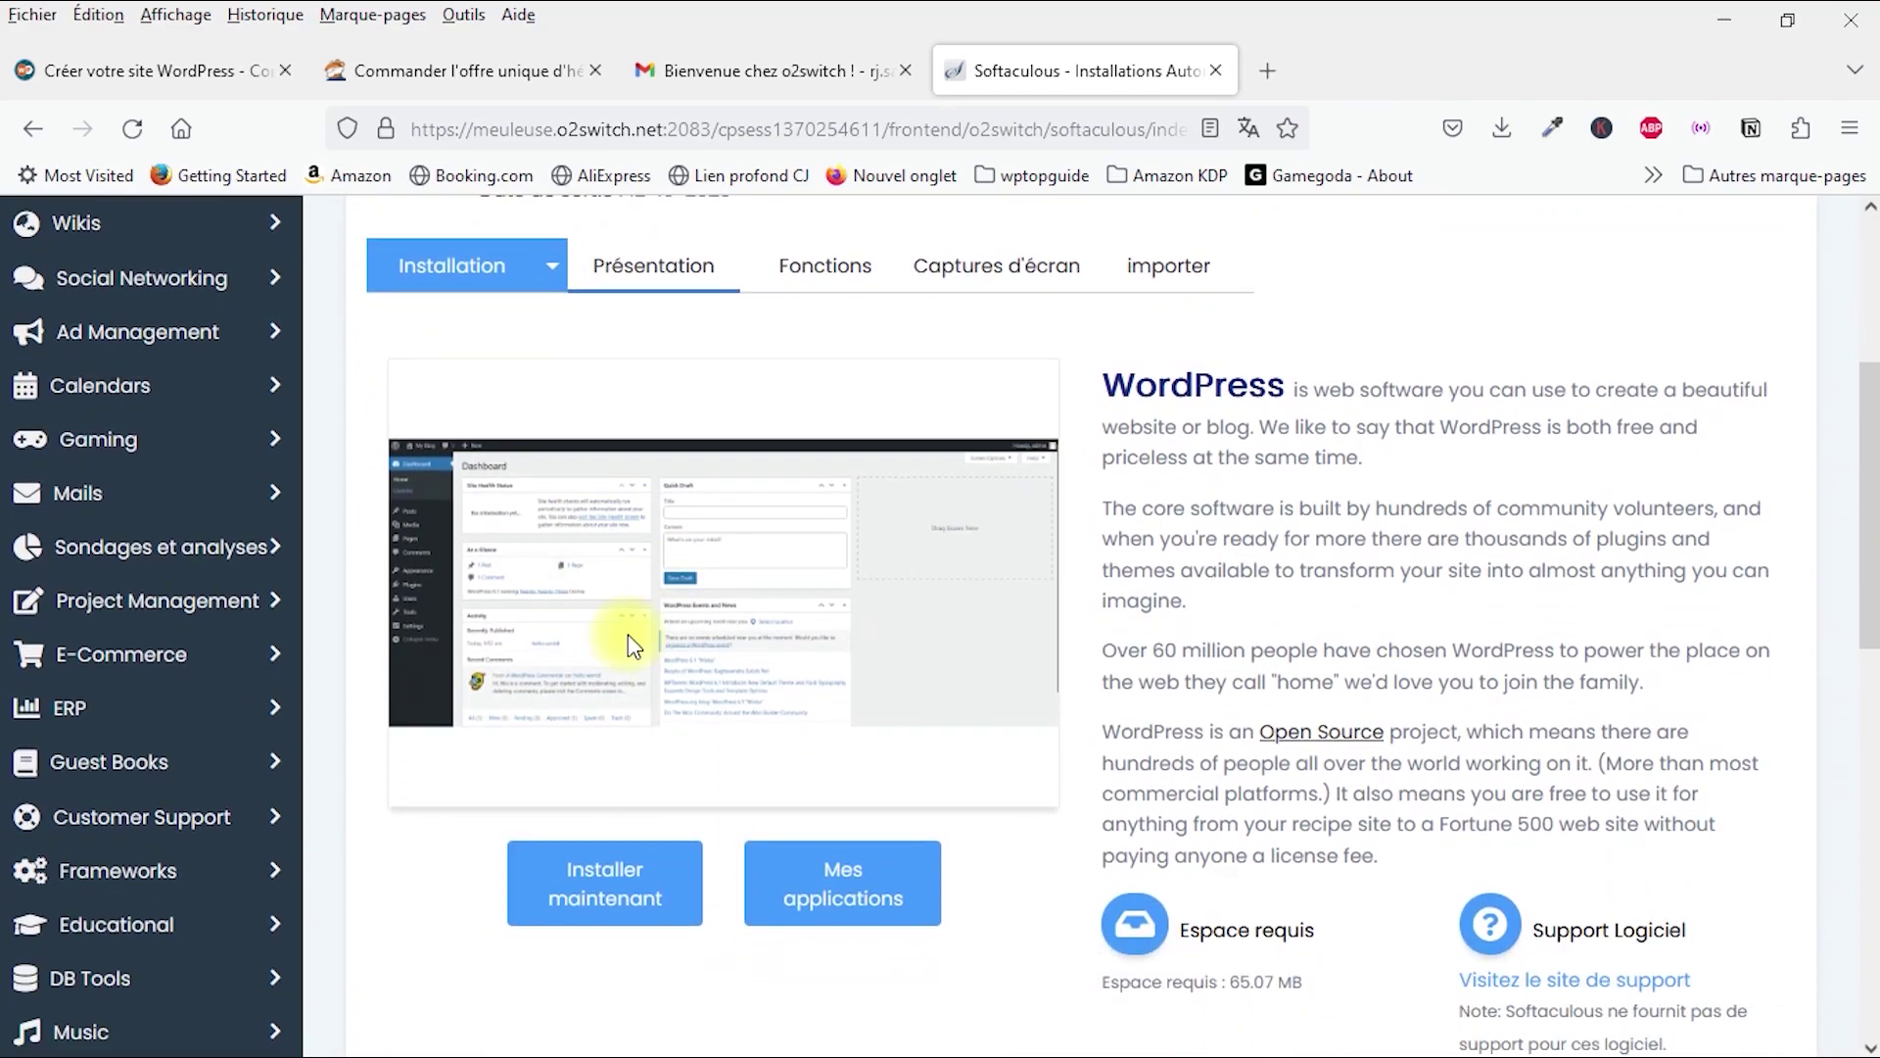
click(593, 729)
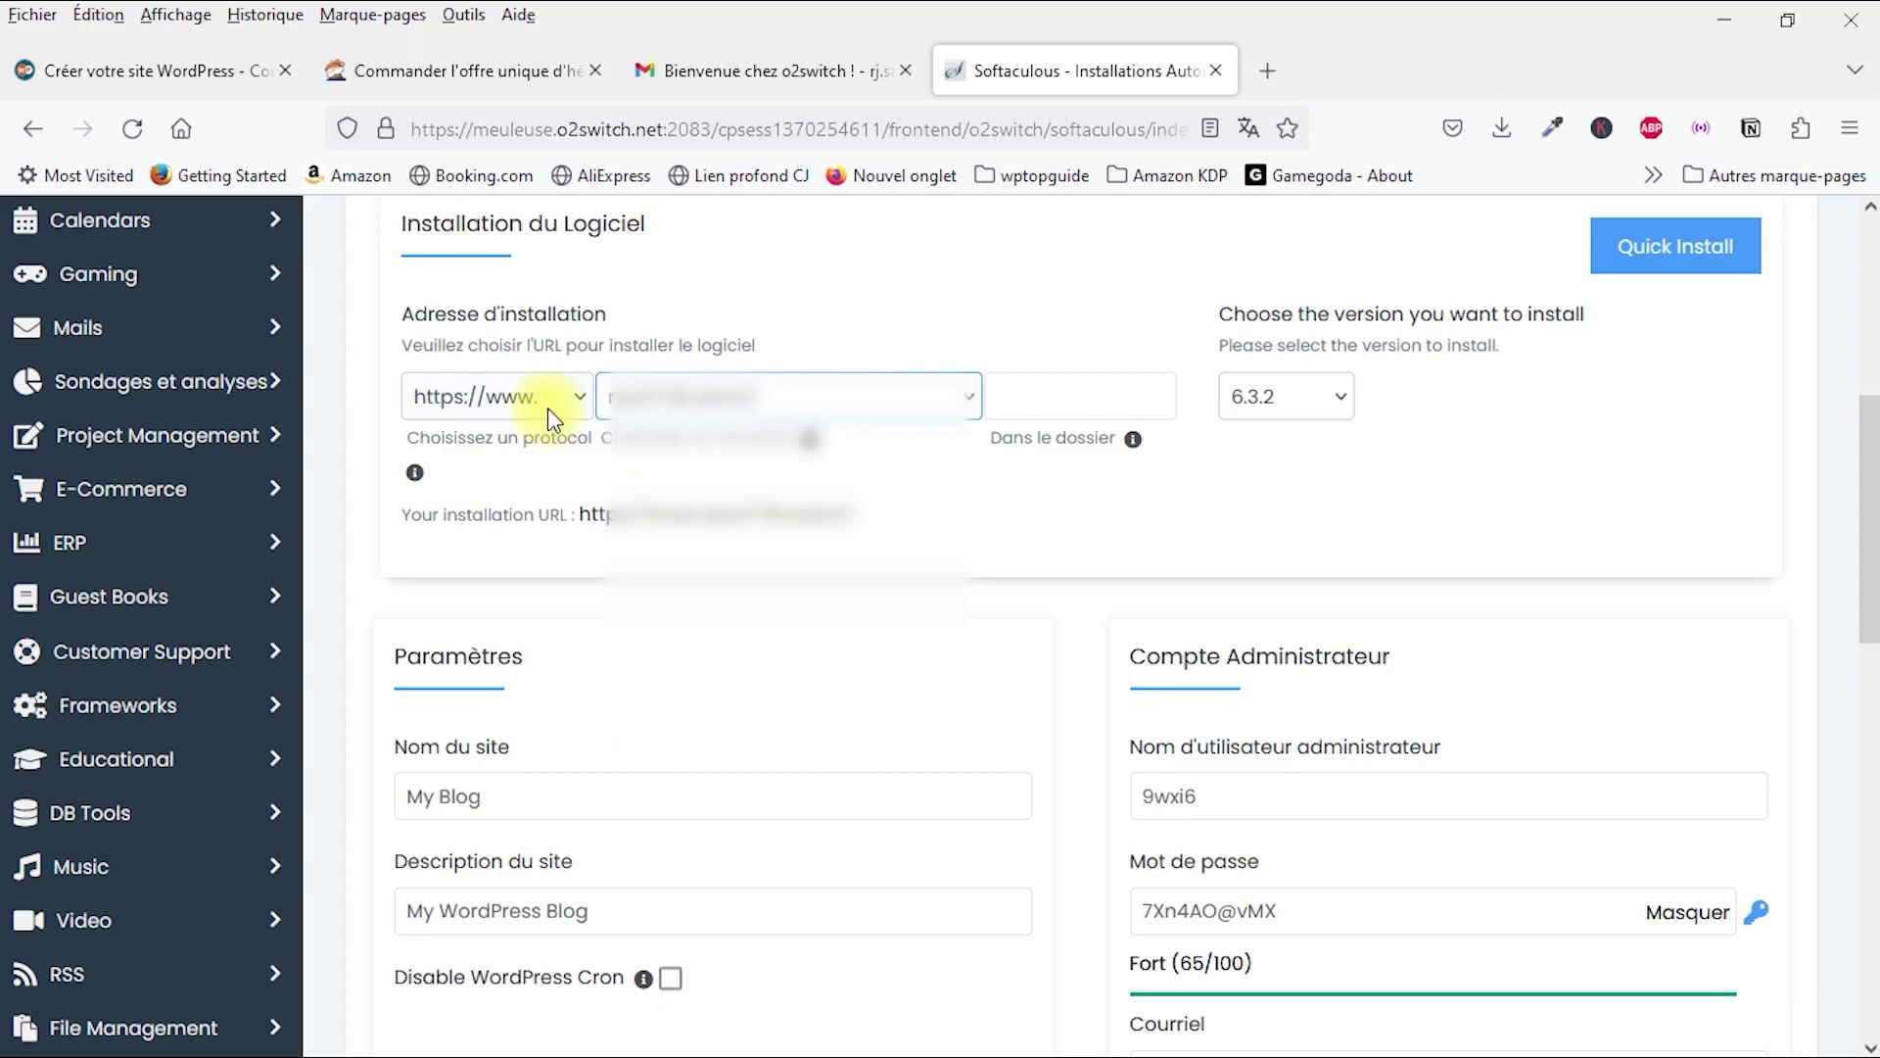
click(455, 396)
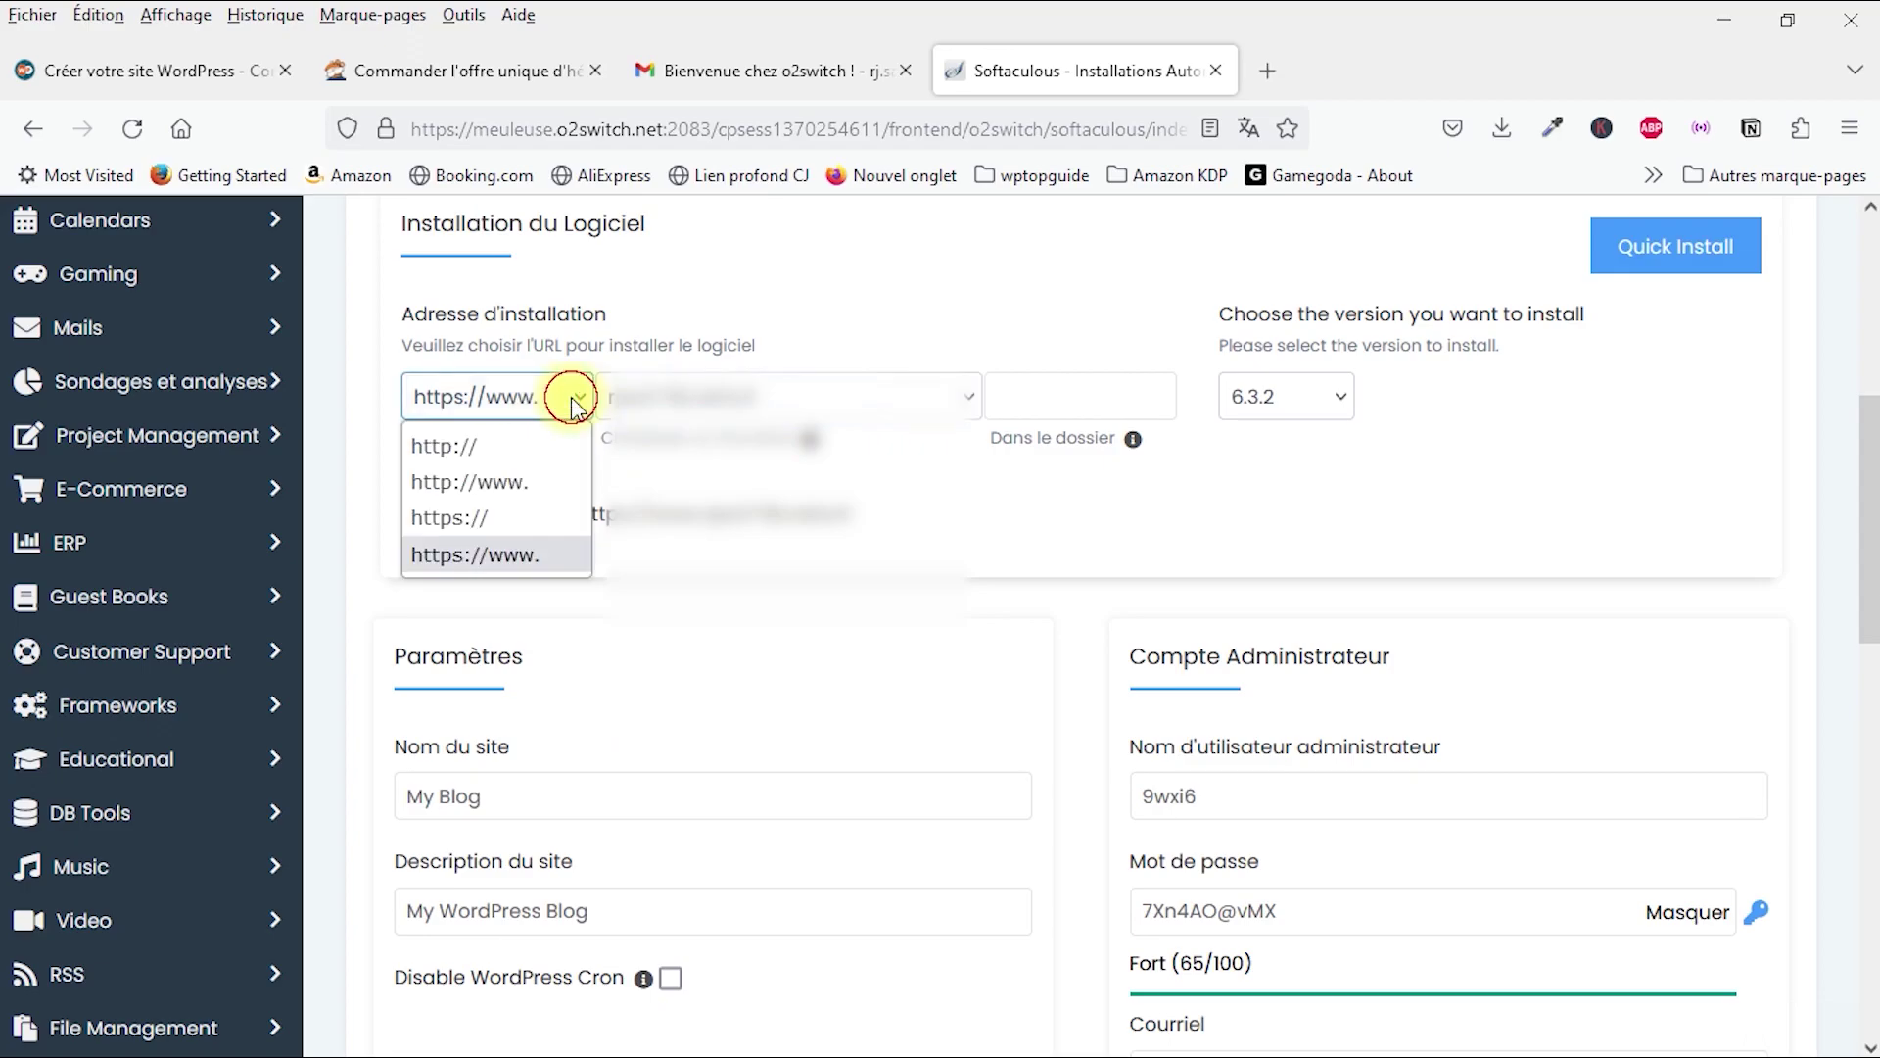
click(449, 519)
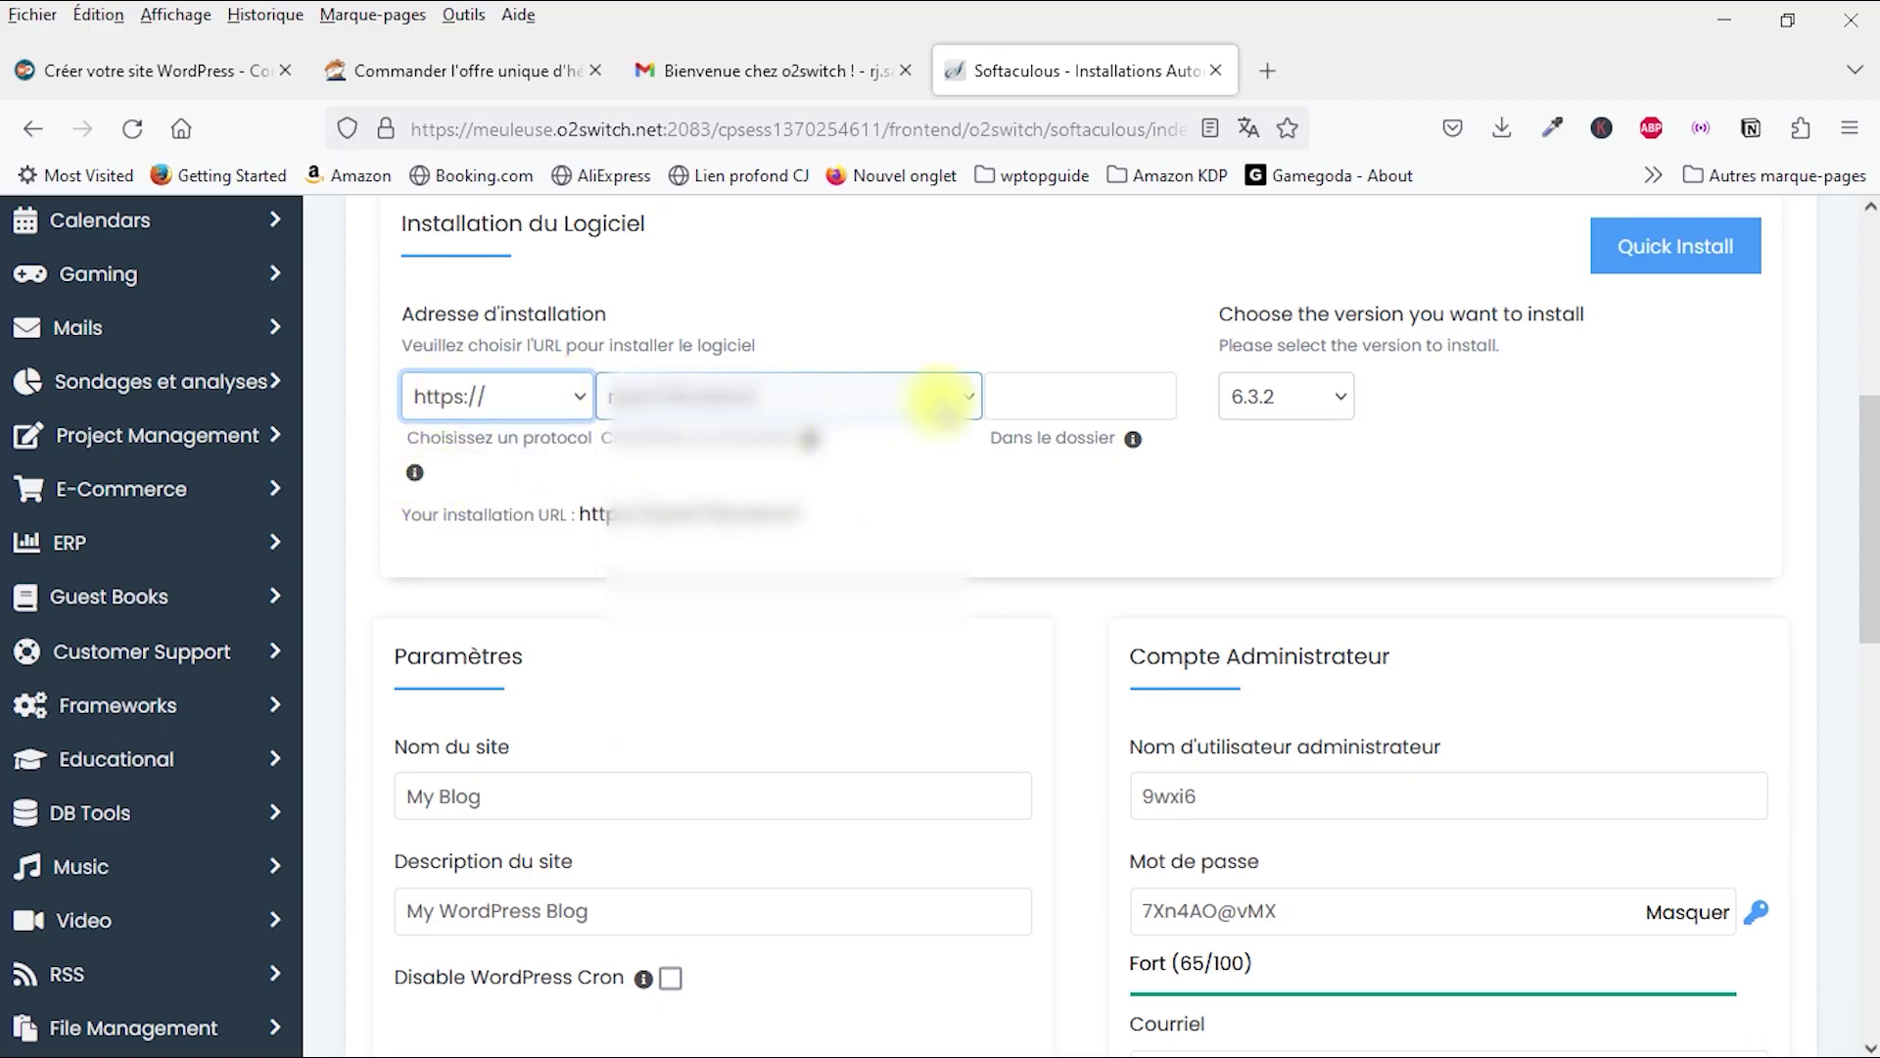
click(938, 397)
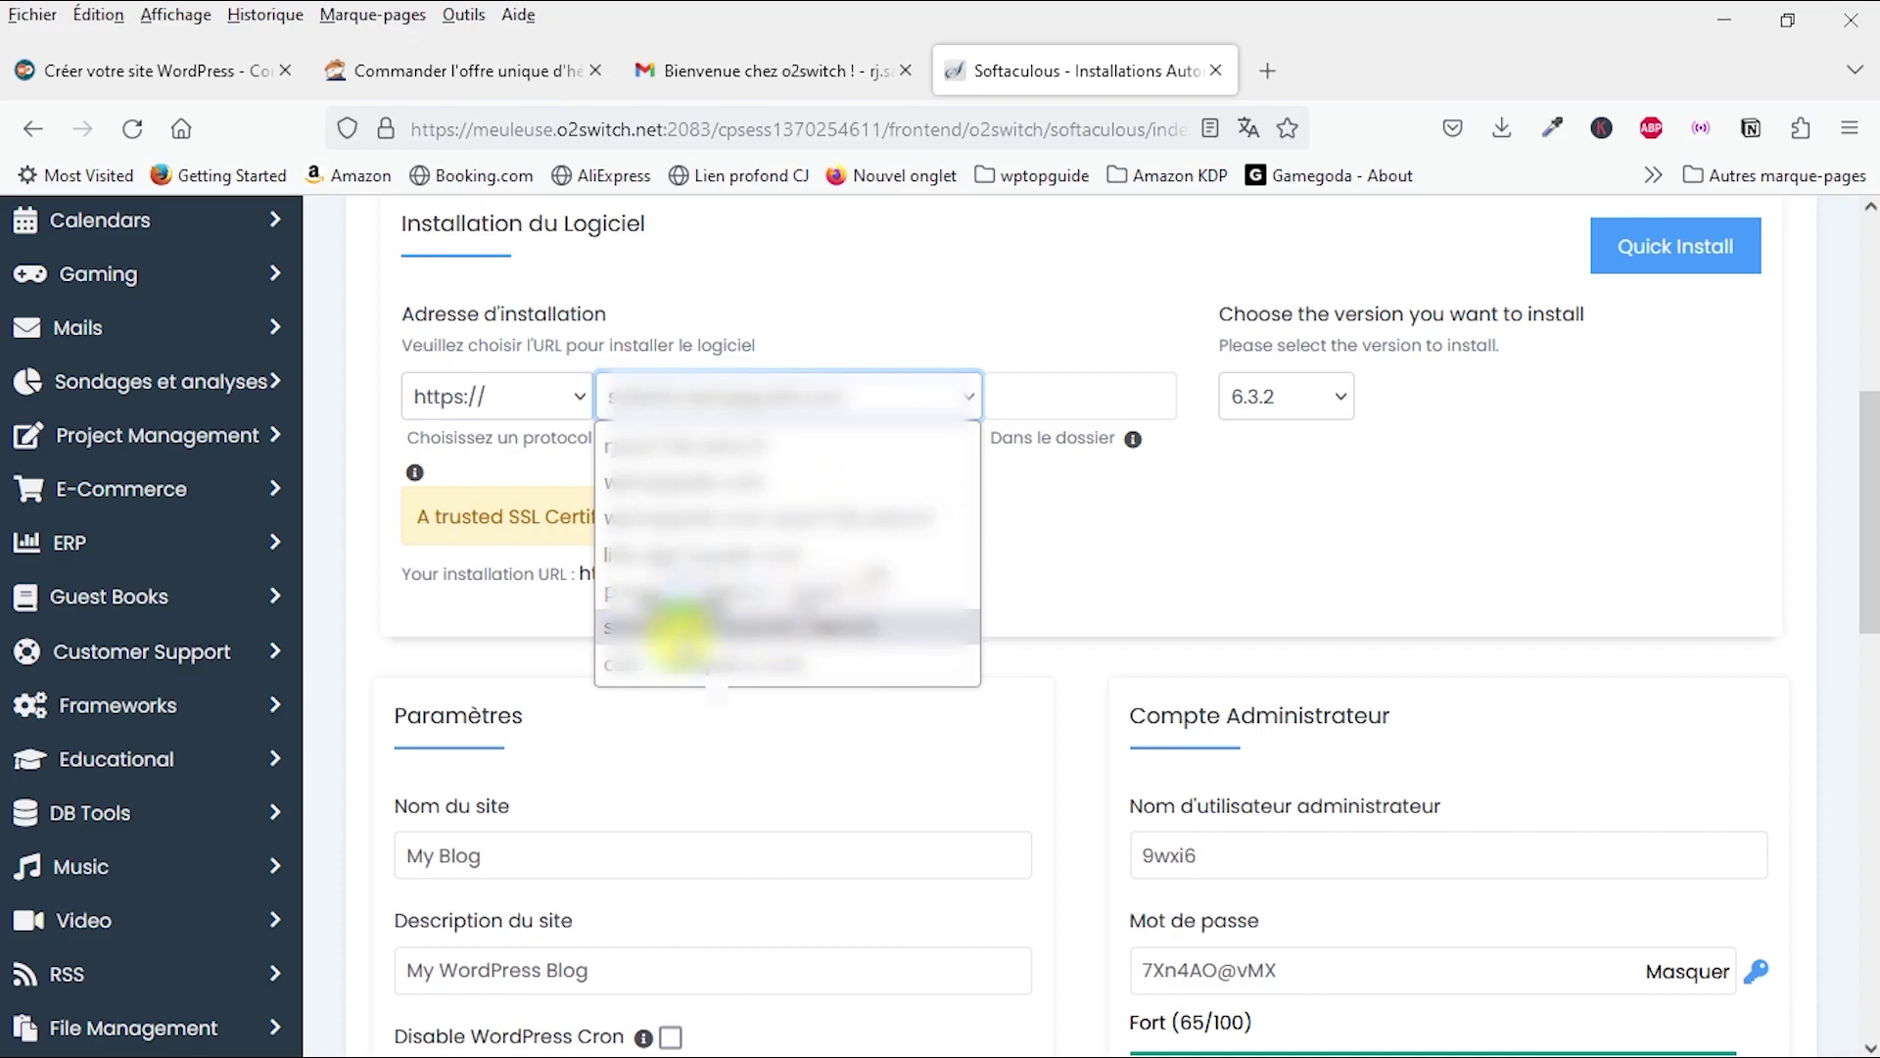
click(685, 632)
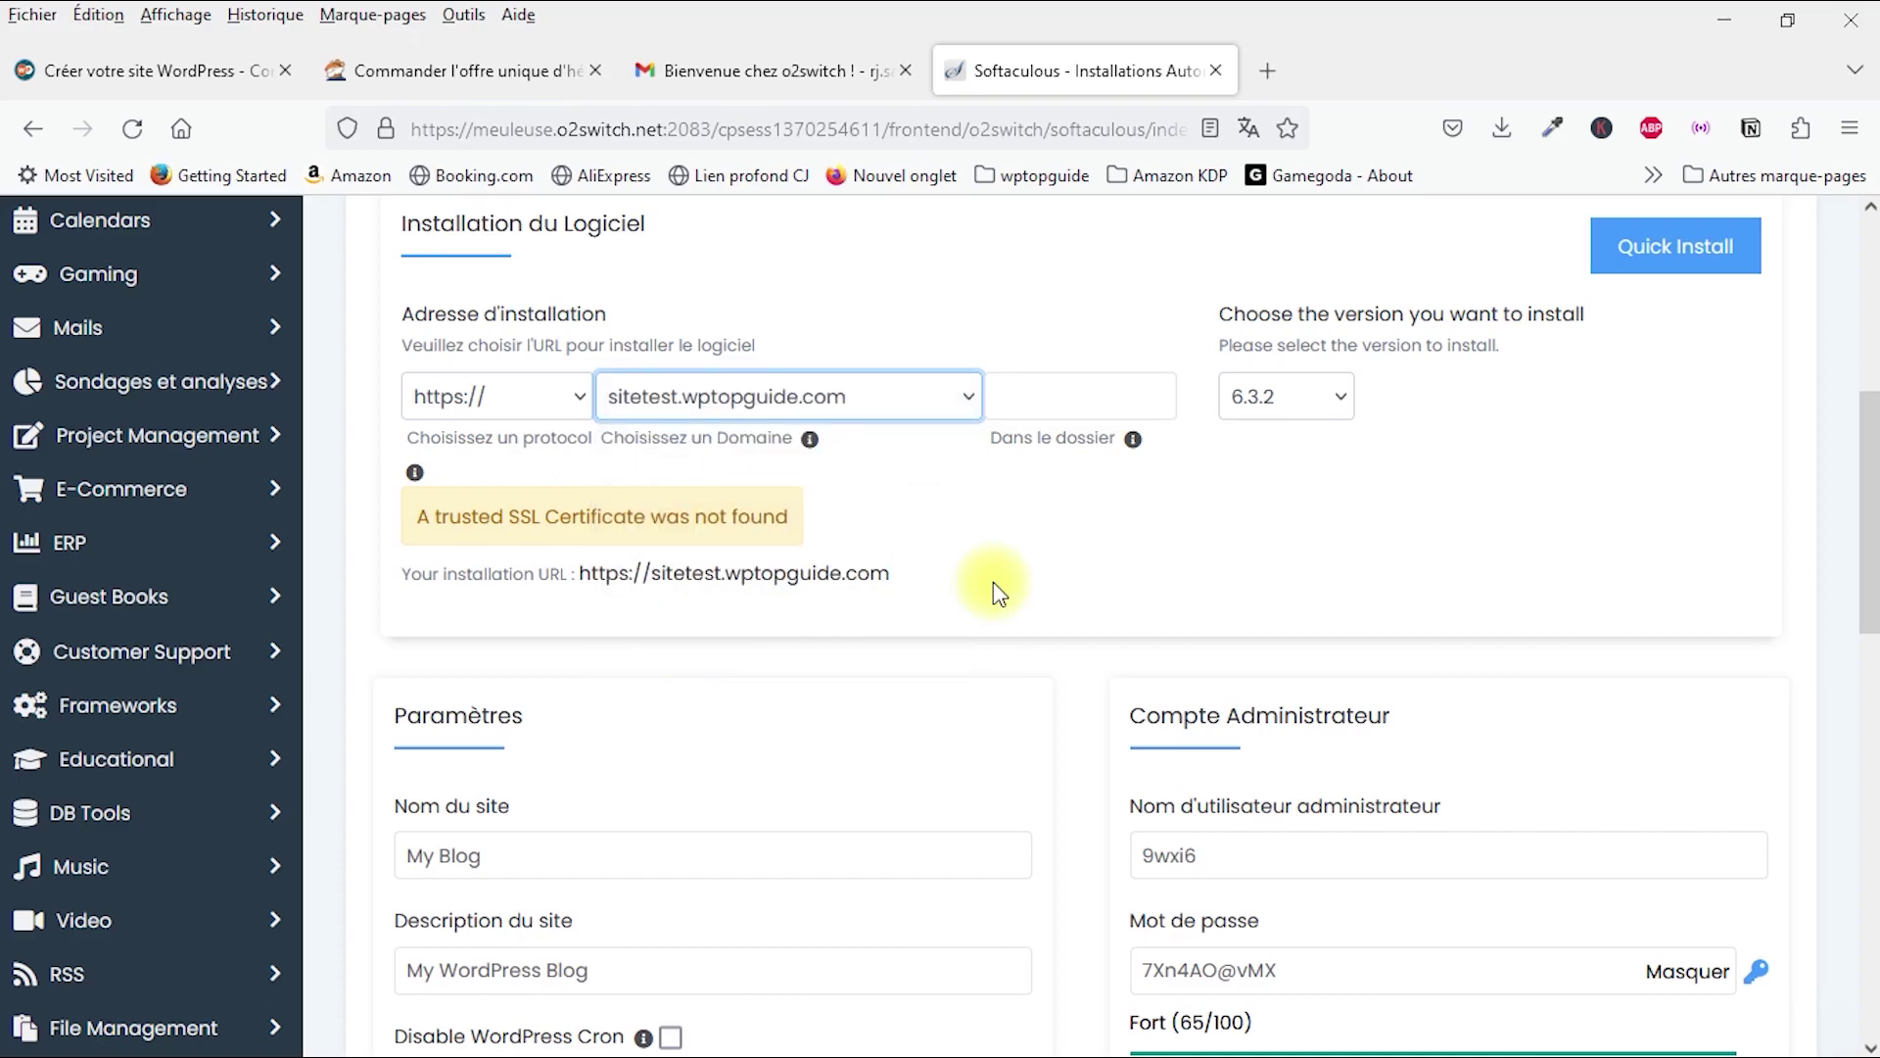
Step: Keep WordPress version 6.3.2 for the installation
click(1059, 527)
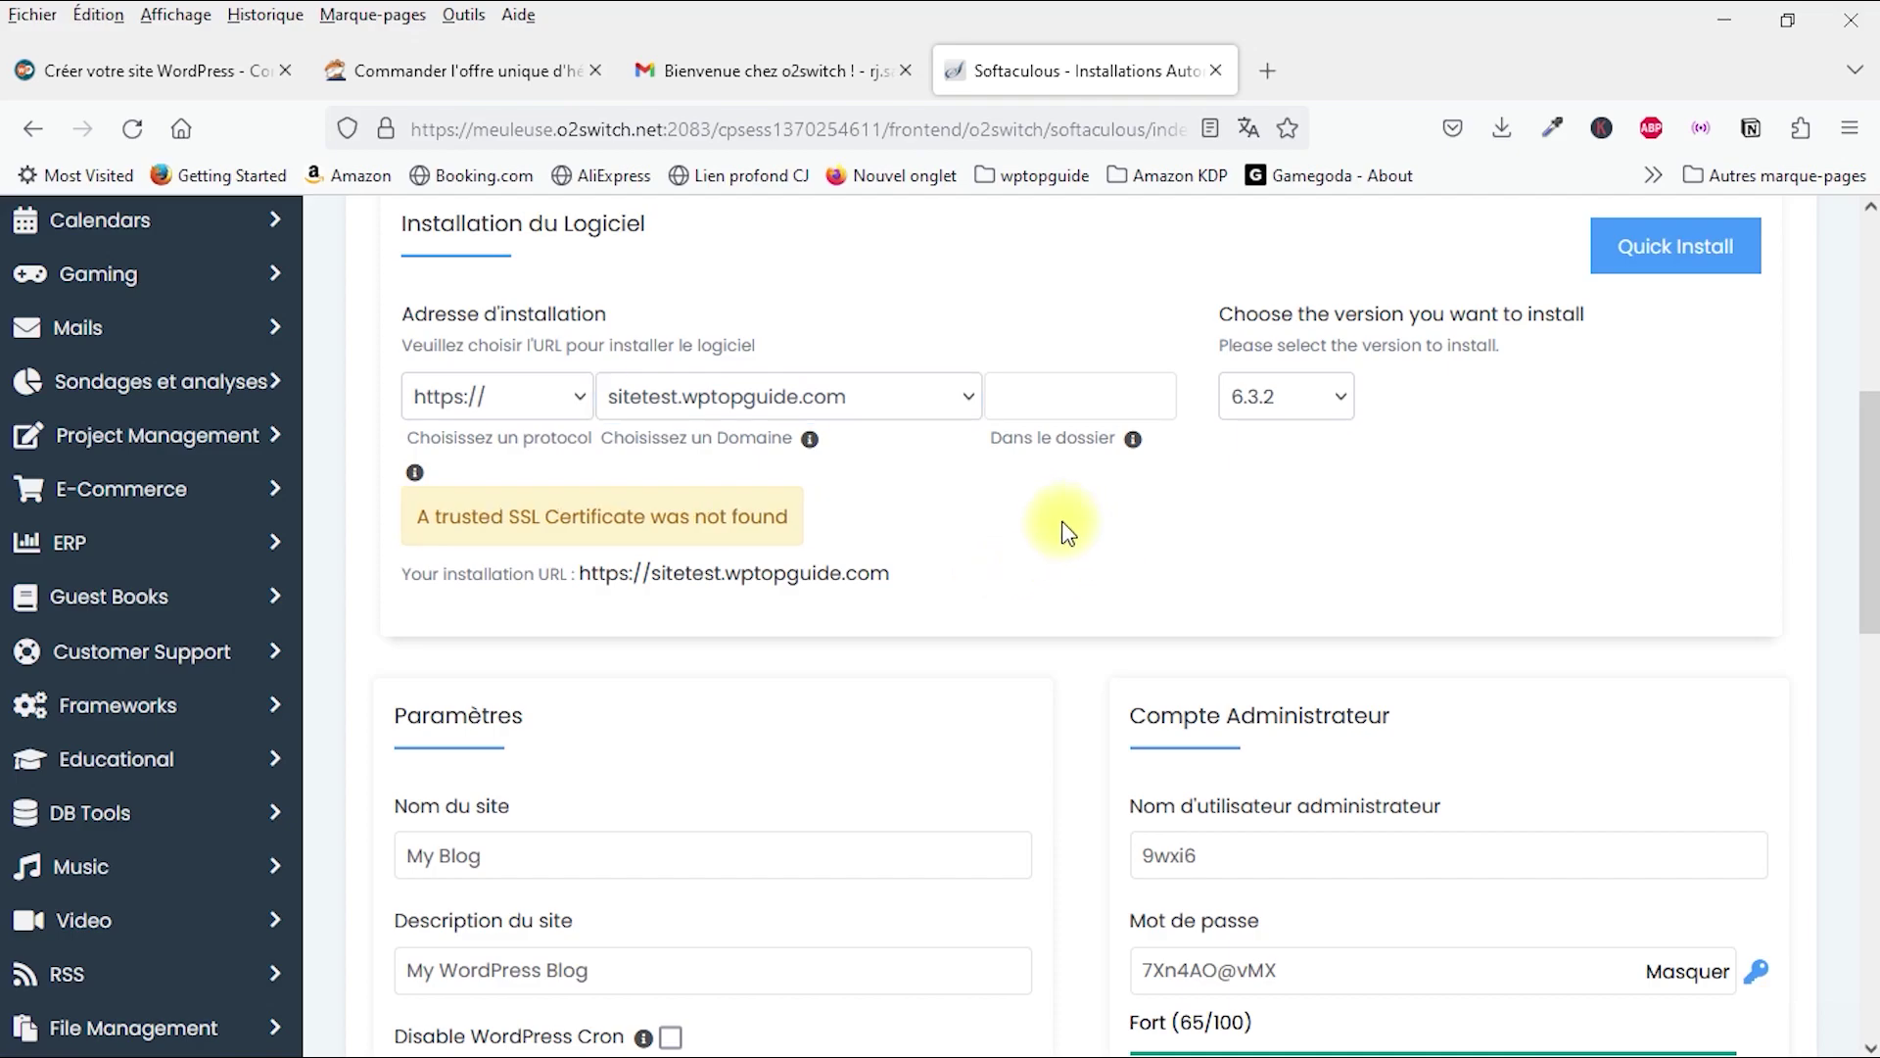
click(1337, 398)
click(1277, 446)
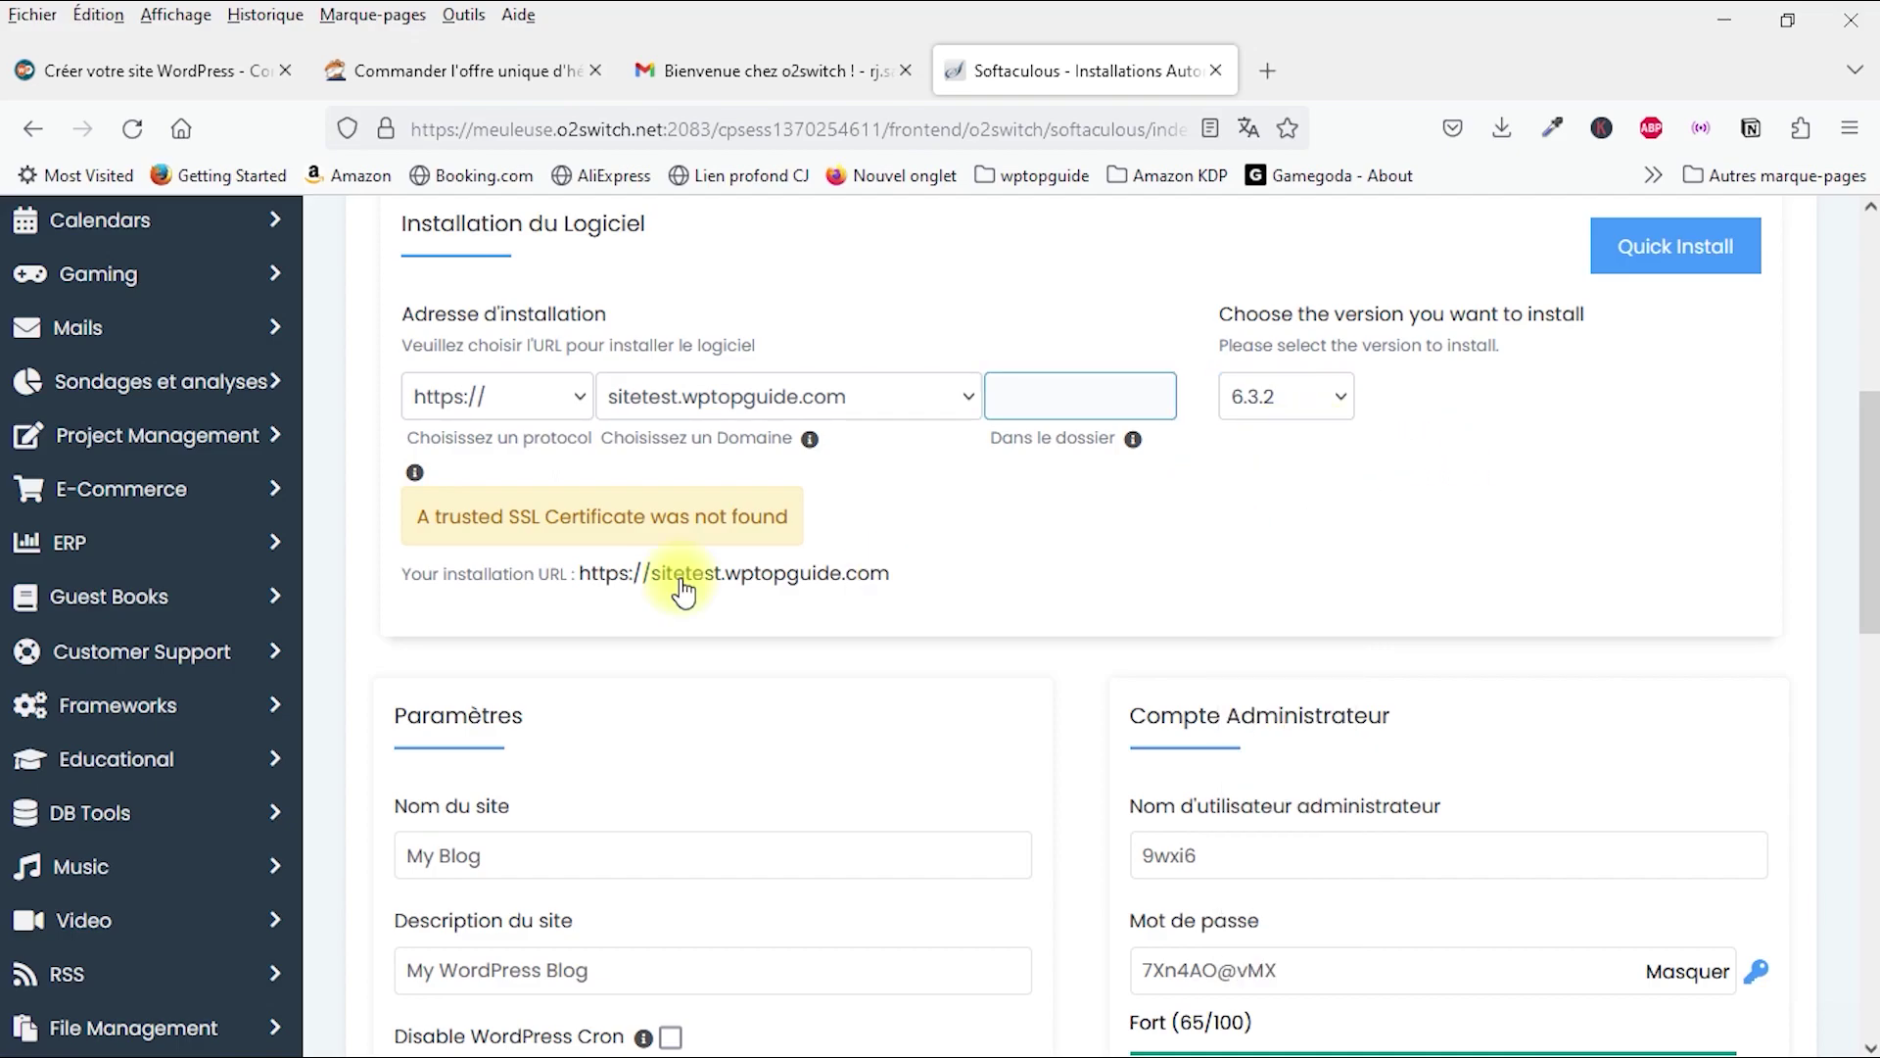
scroll(668, 544, up, 3)
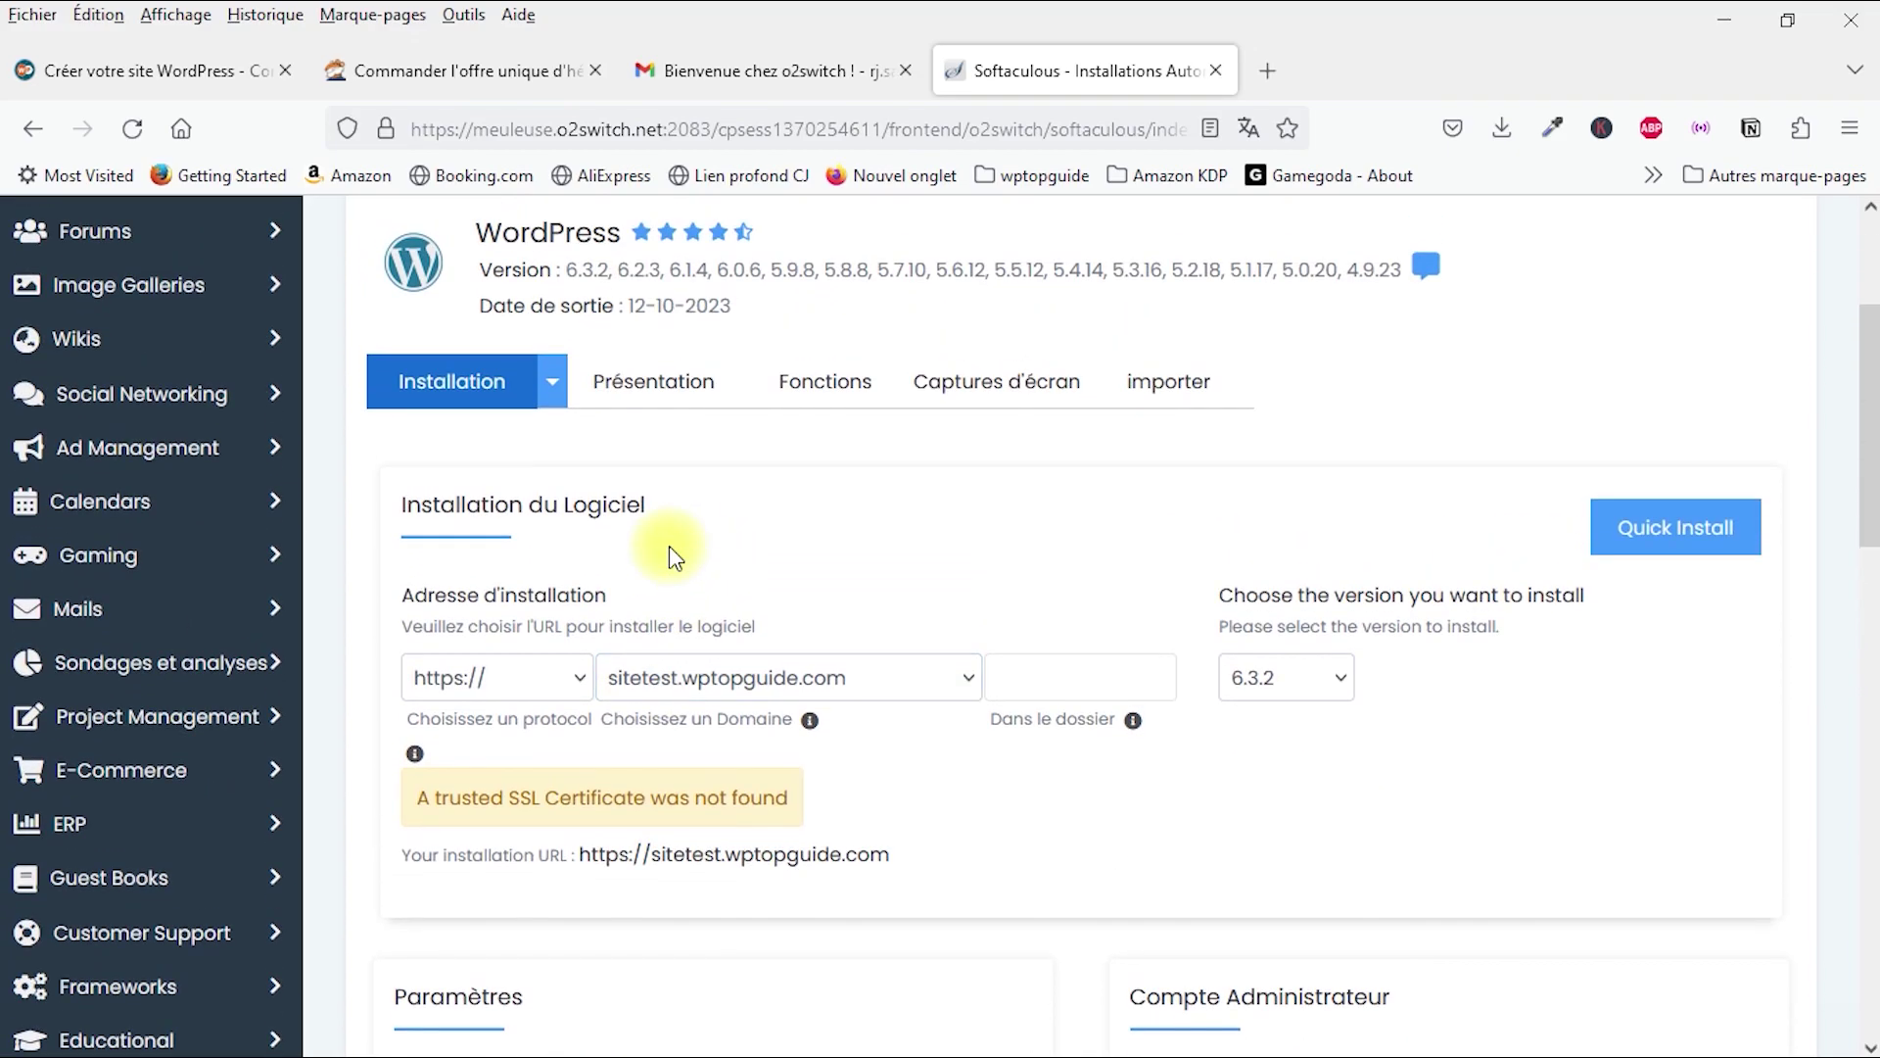
scroll(949, 609, down, 6)
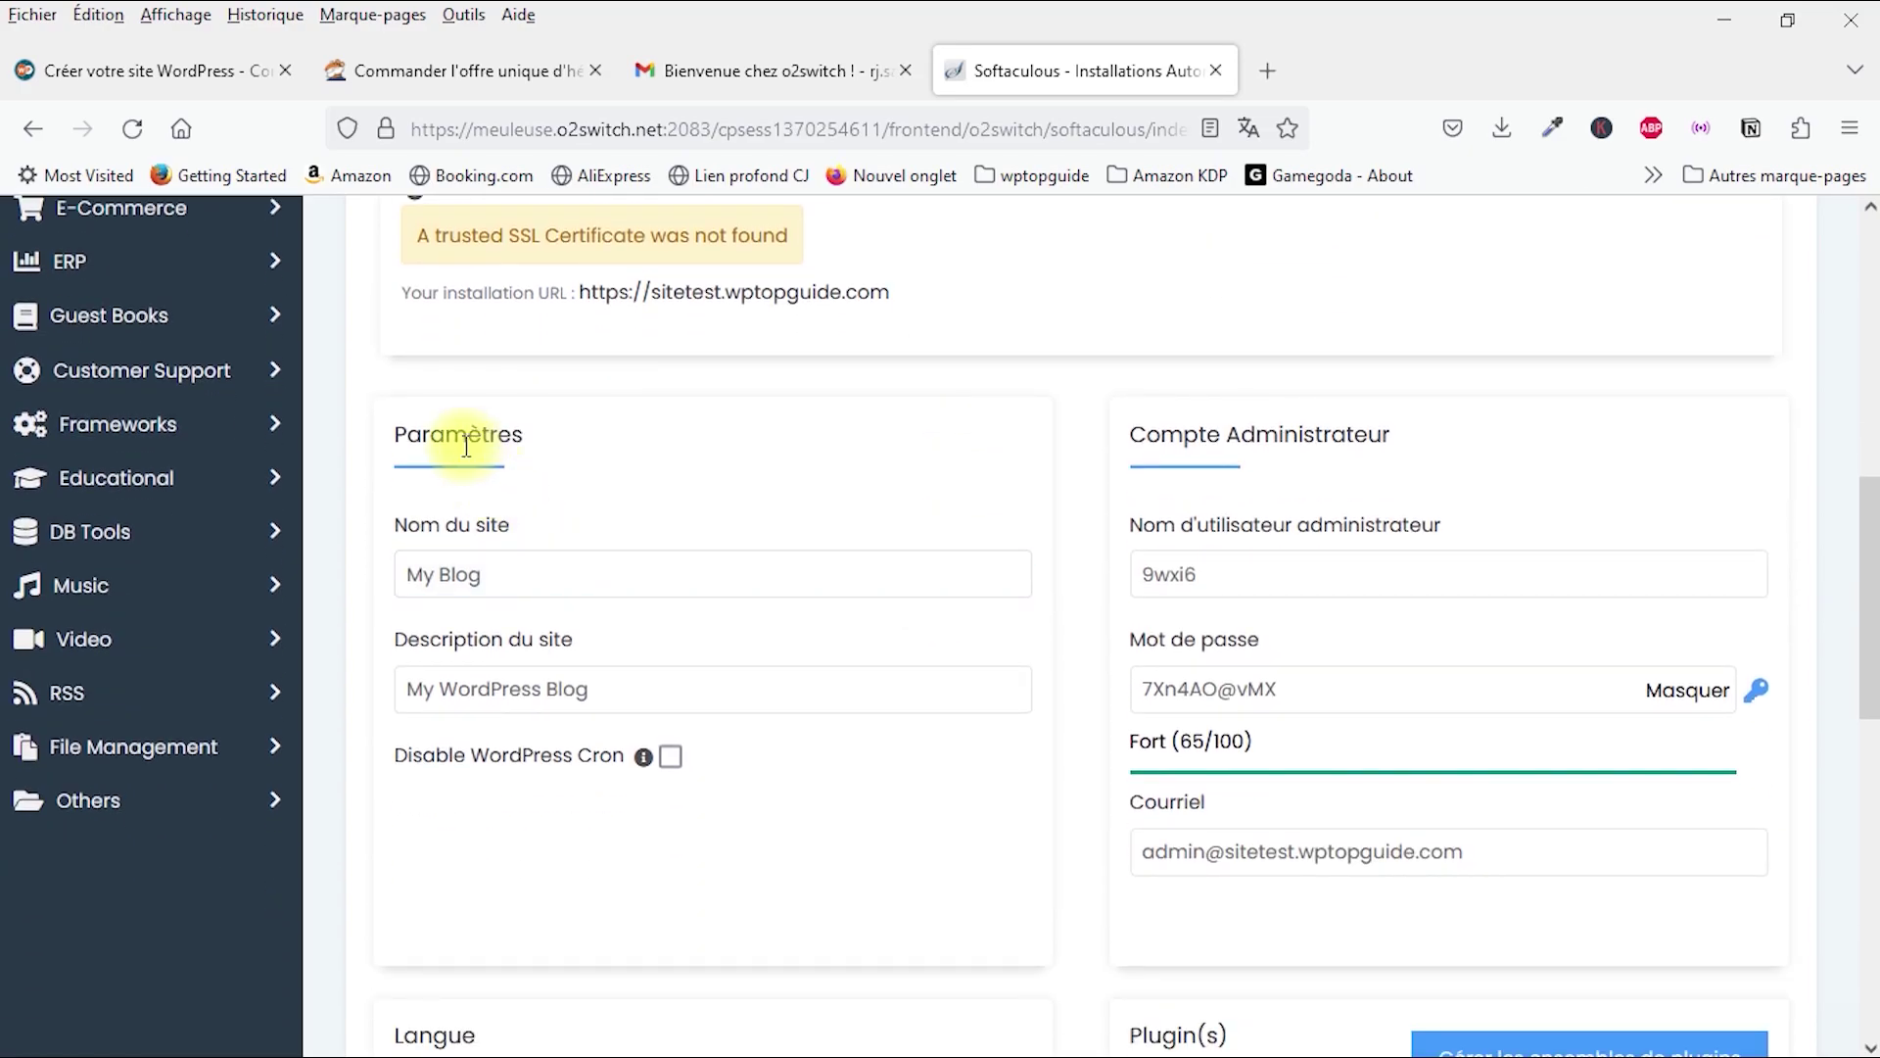
scroll(783, 519, down, 2)
click(627, 416)
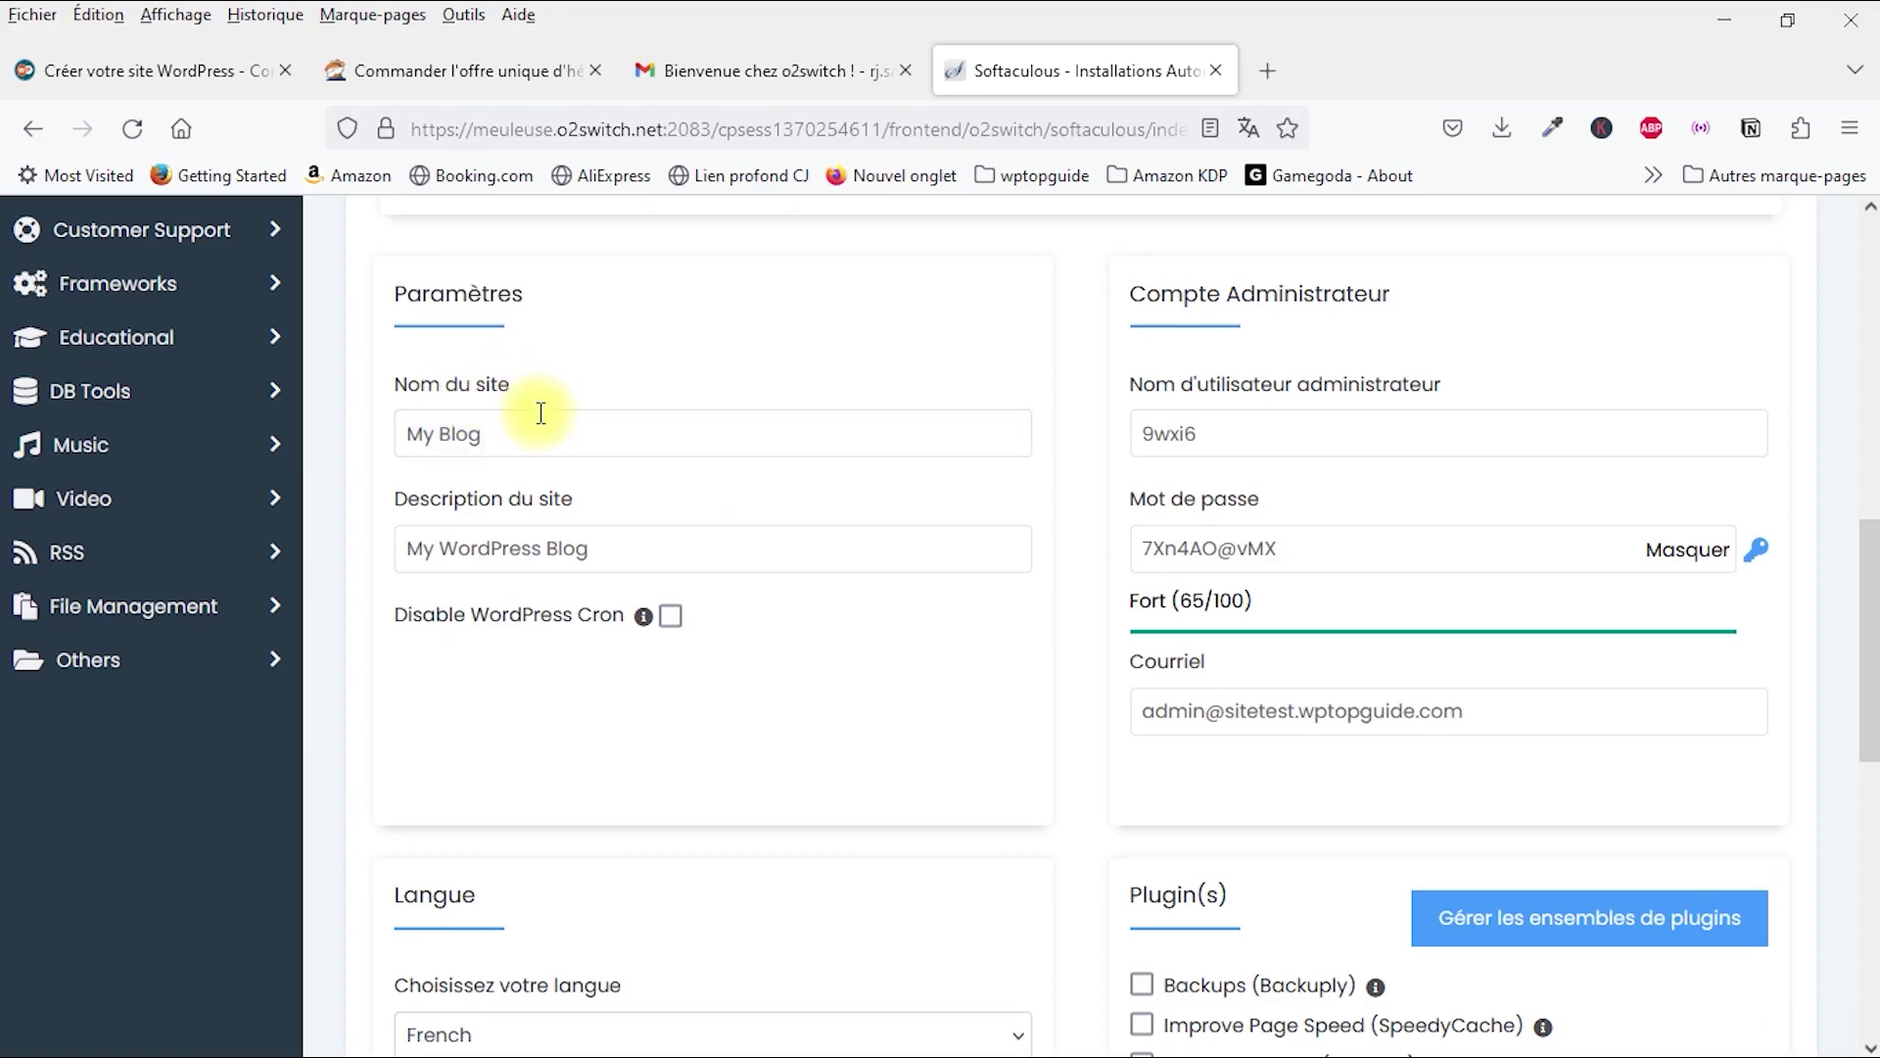
Step: Leave the default site name and site description unchanged
click(578, 536)
click(558, 434)
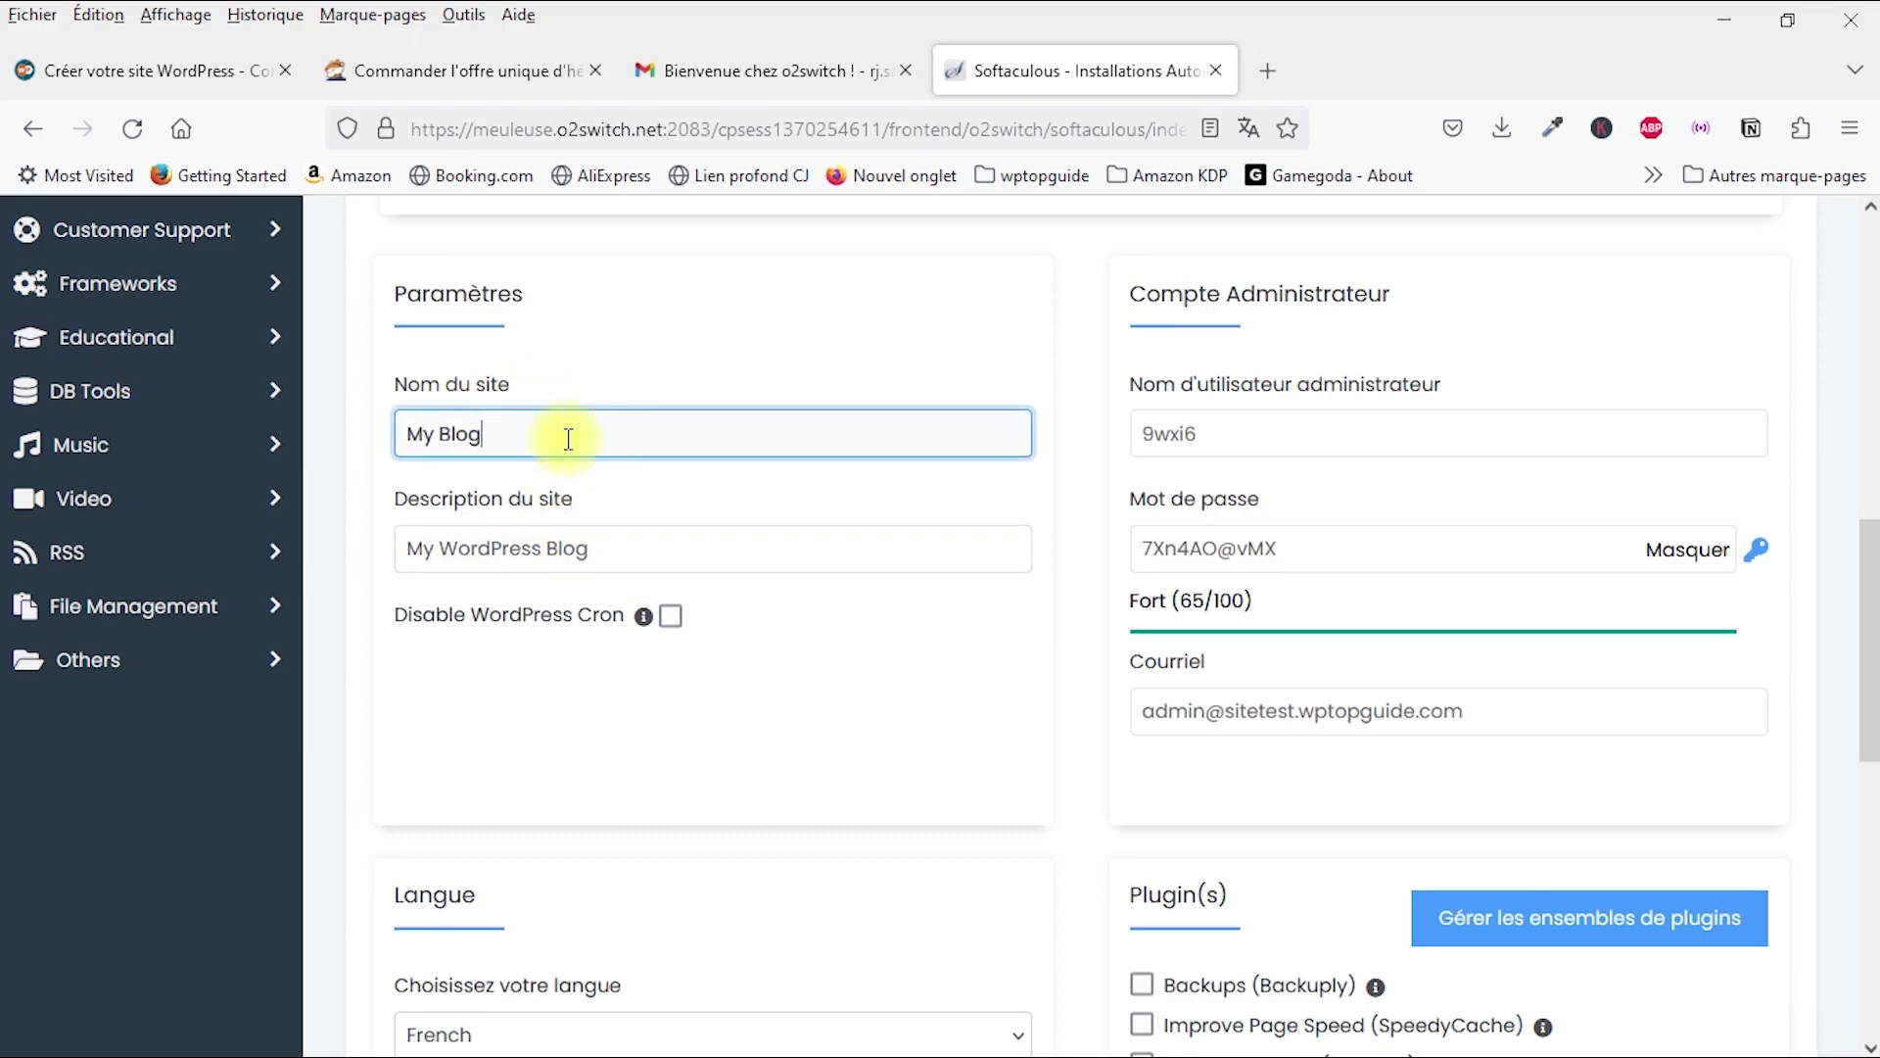
click(652, 539)
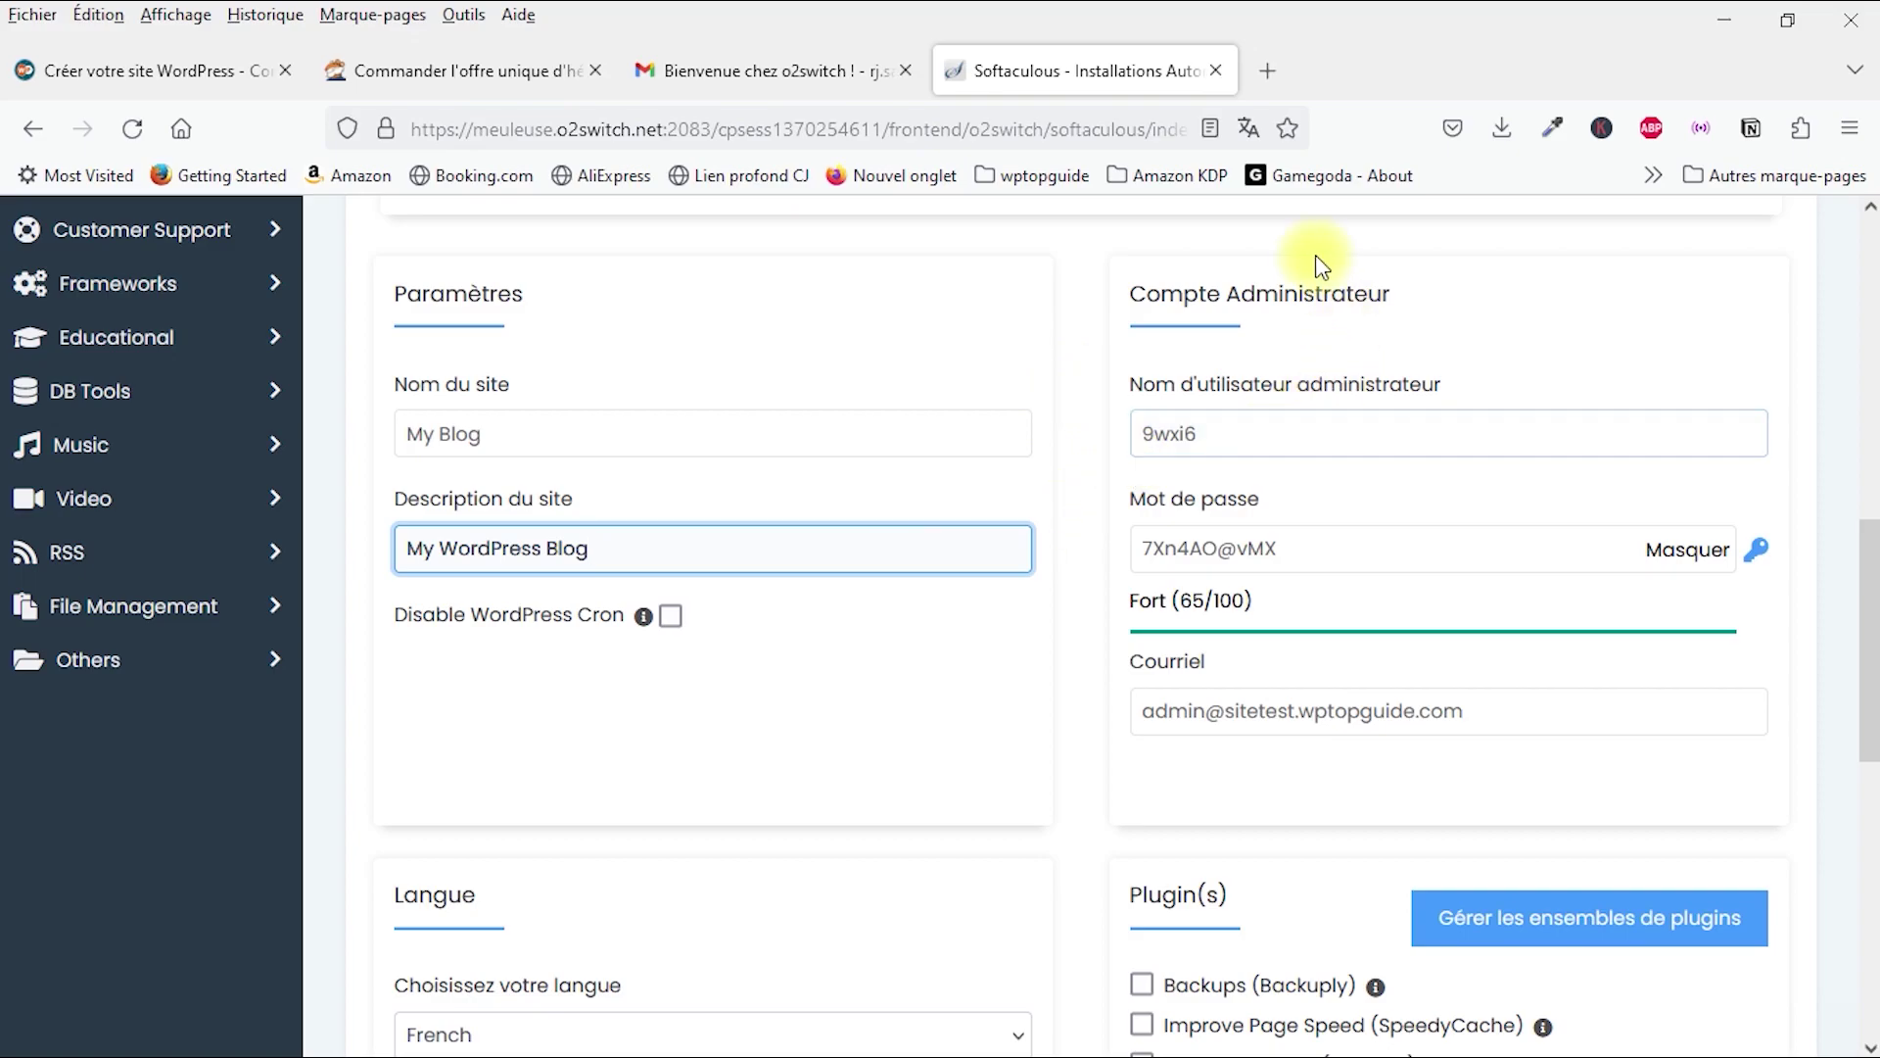
scroll(1307, 324, down, 1)
scroll(1283, 392, up, 2)
click(1251, 434)
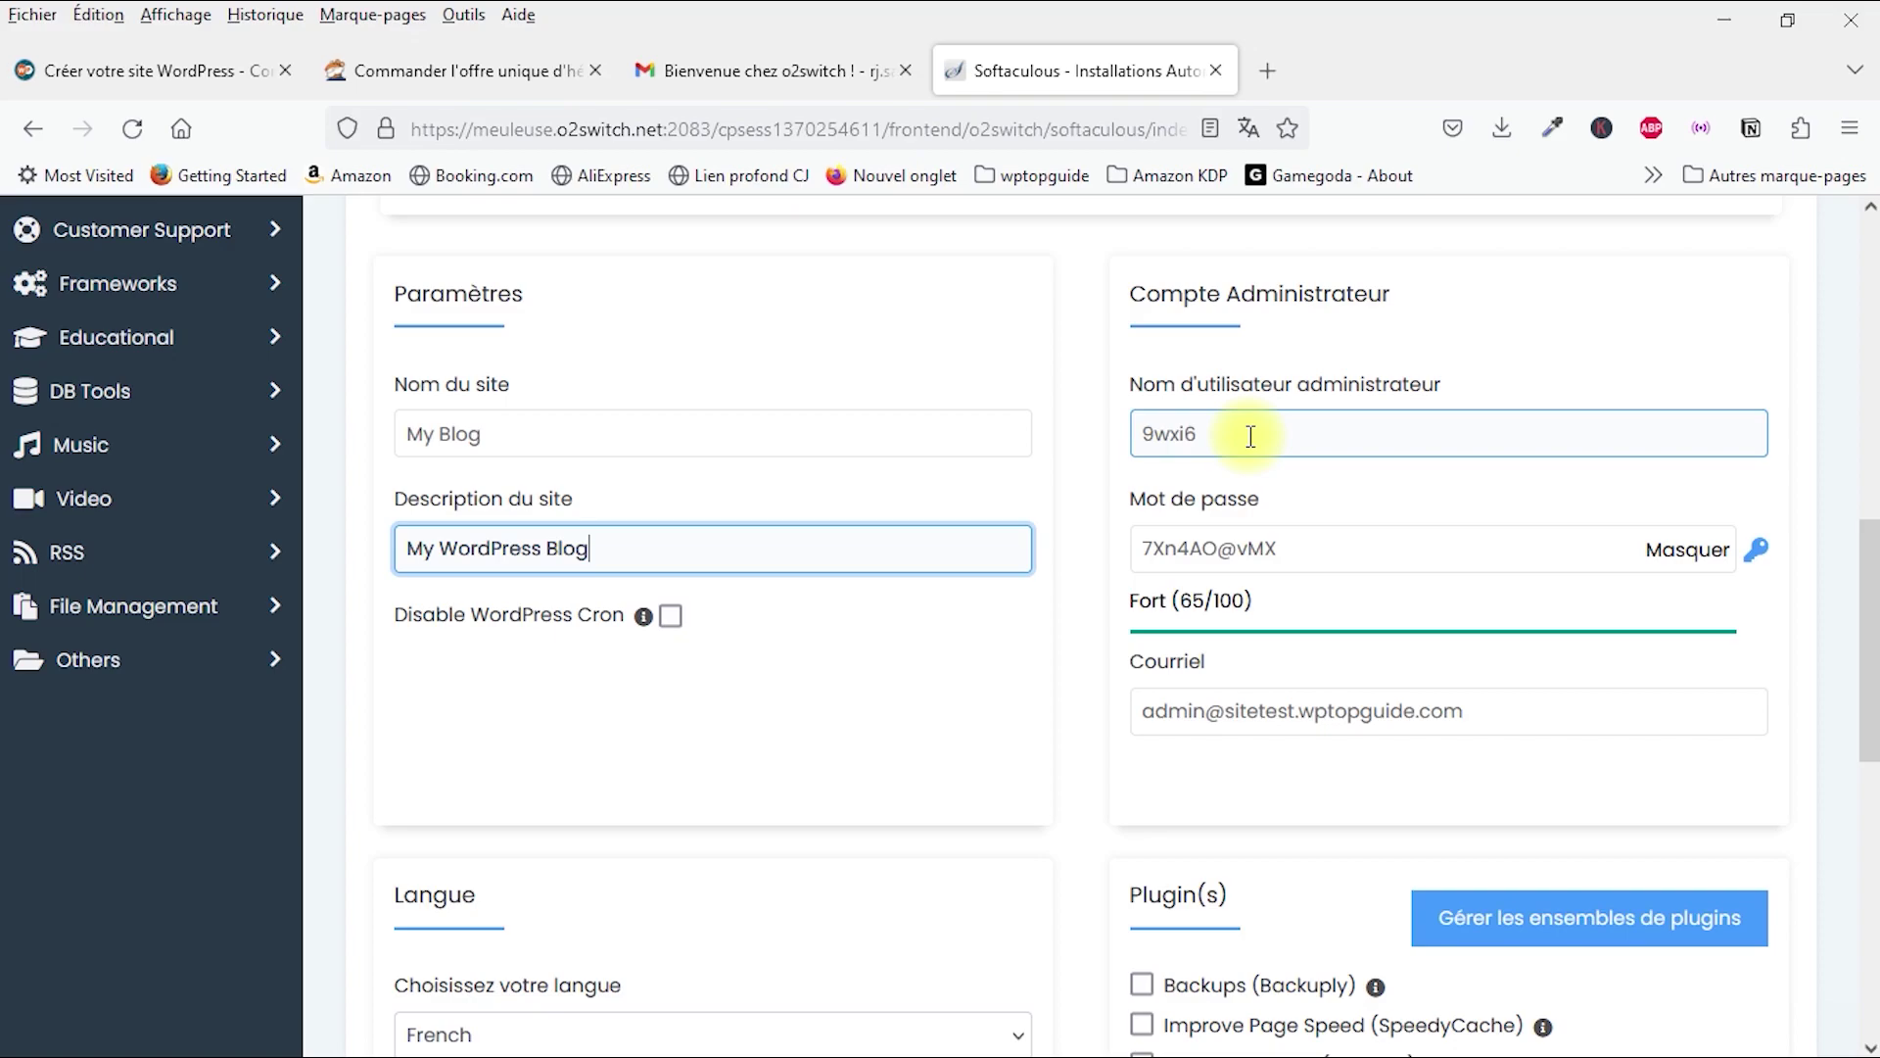
Step: Replace the generated administrator username and password with your own
click(1248, 434)
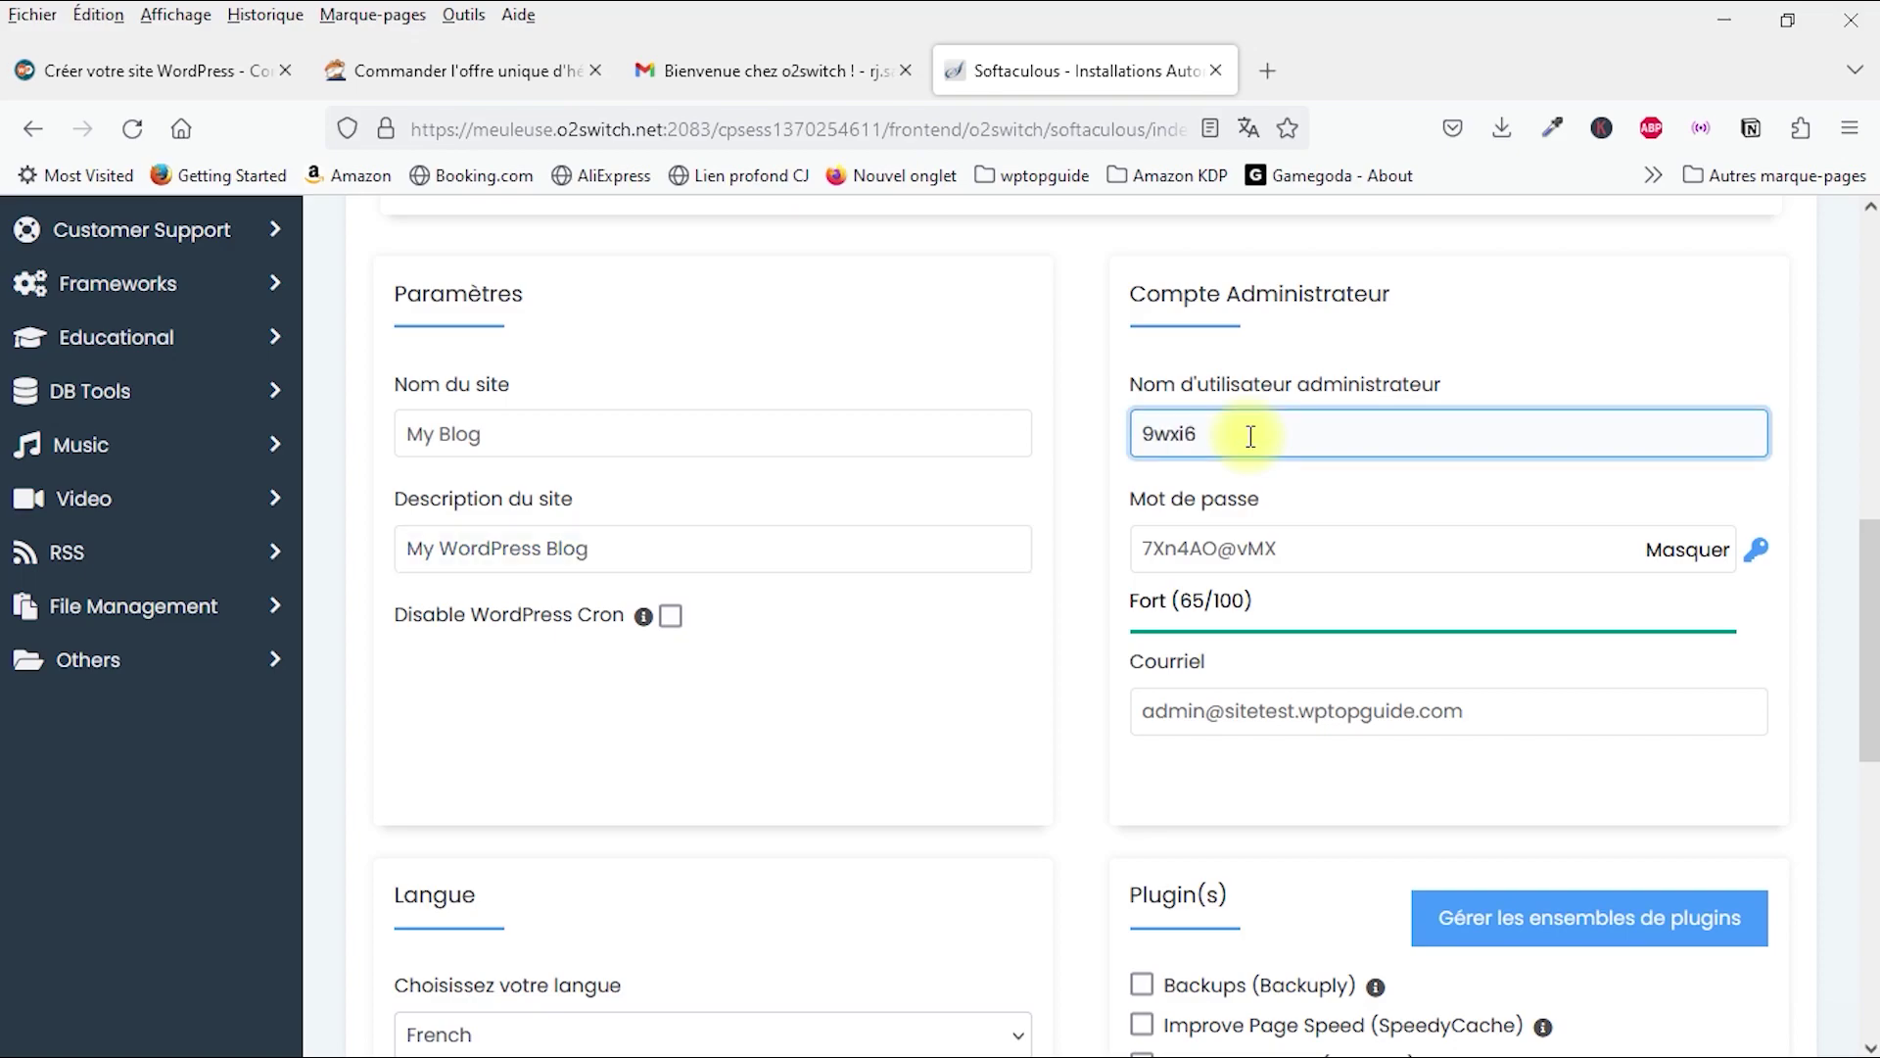
drag(1238, 428, 1069, 443)
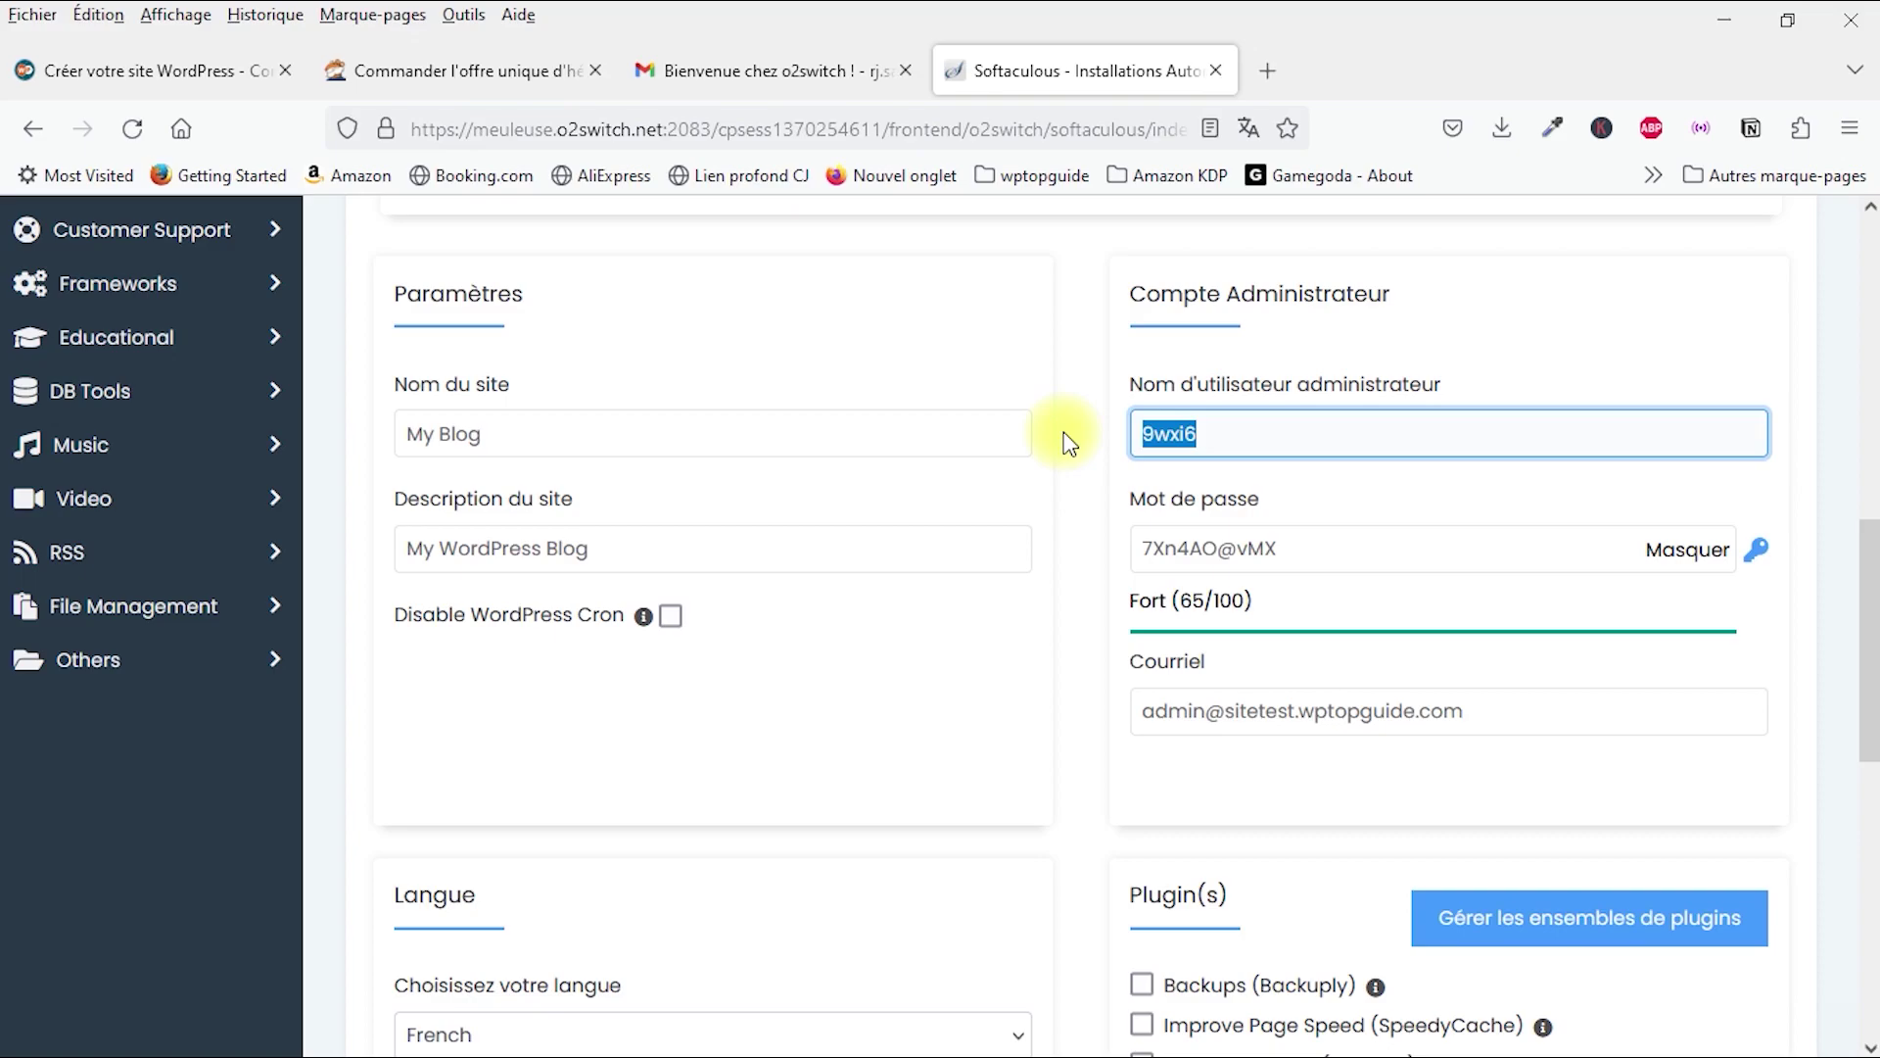
text(sitetest)
double_click(1348, 537)
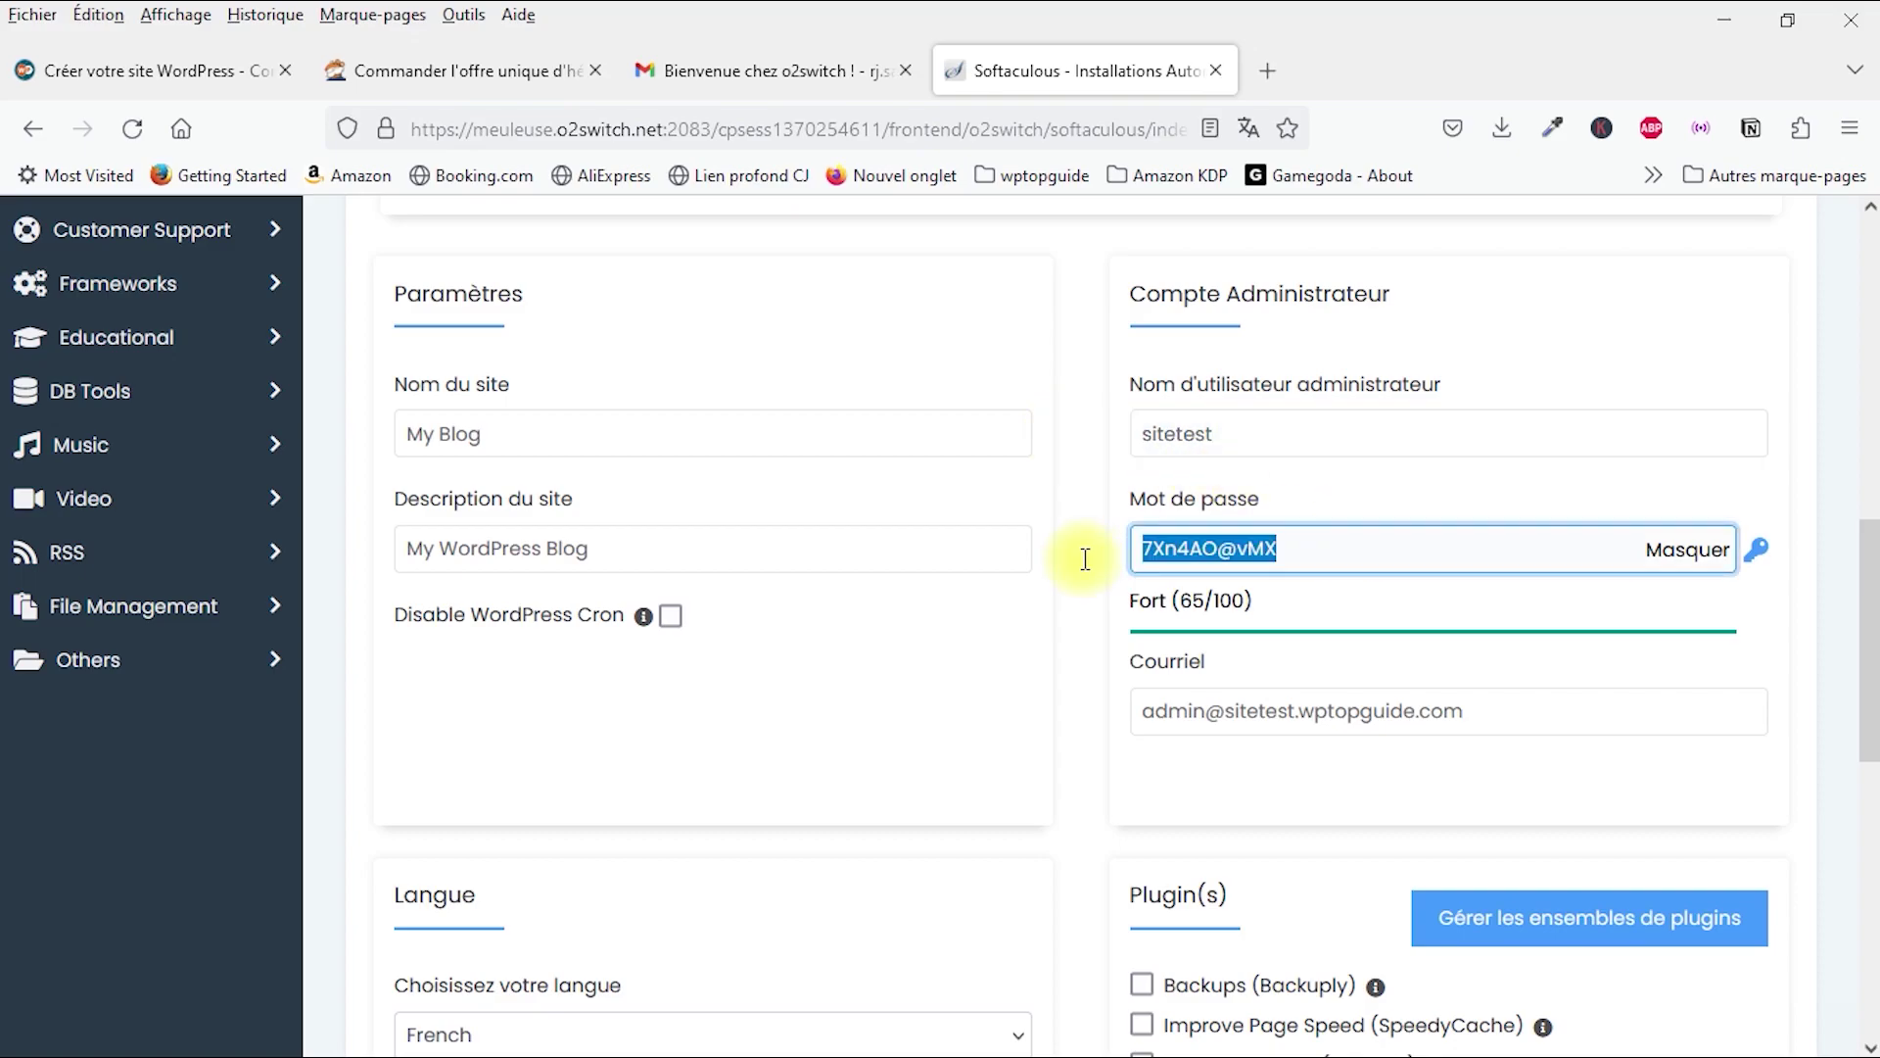
text(sitetest)
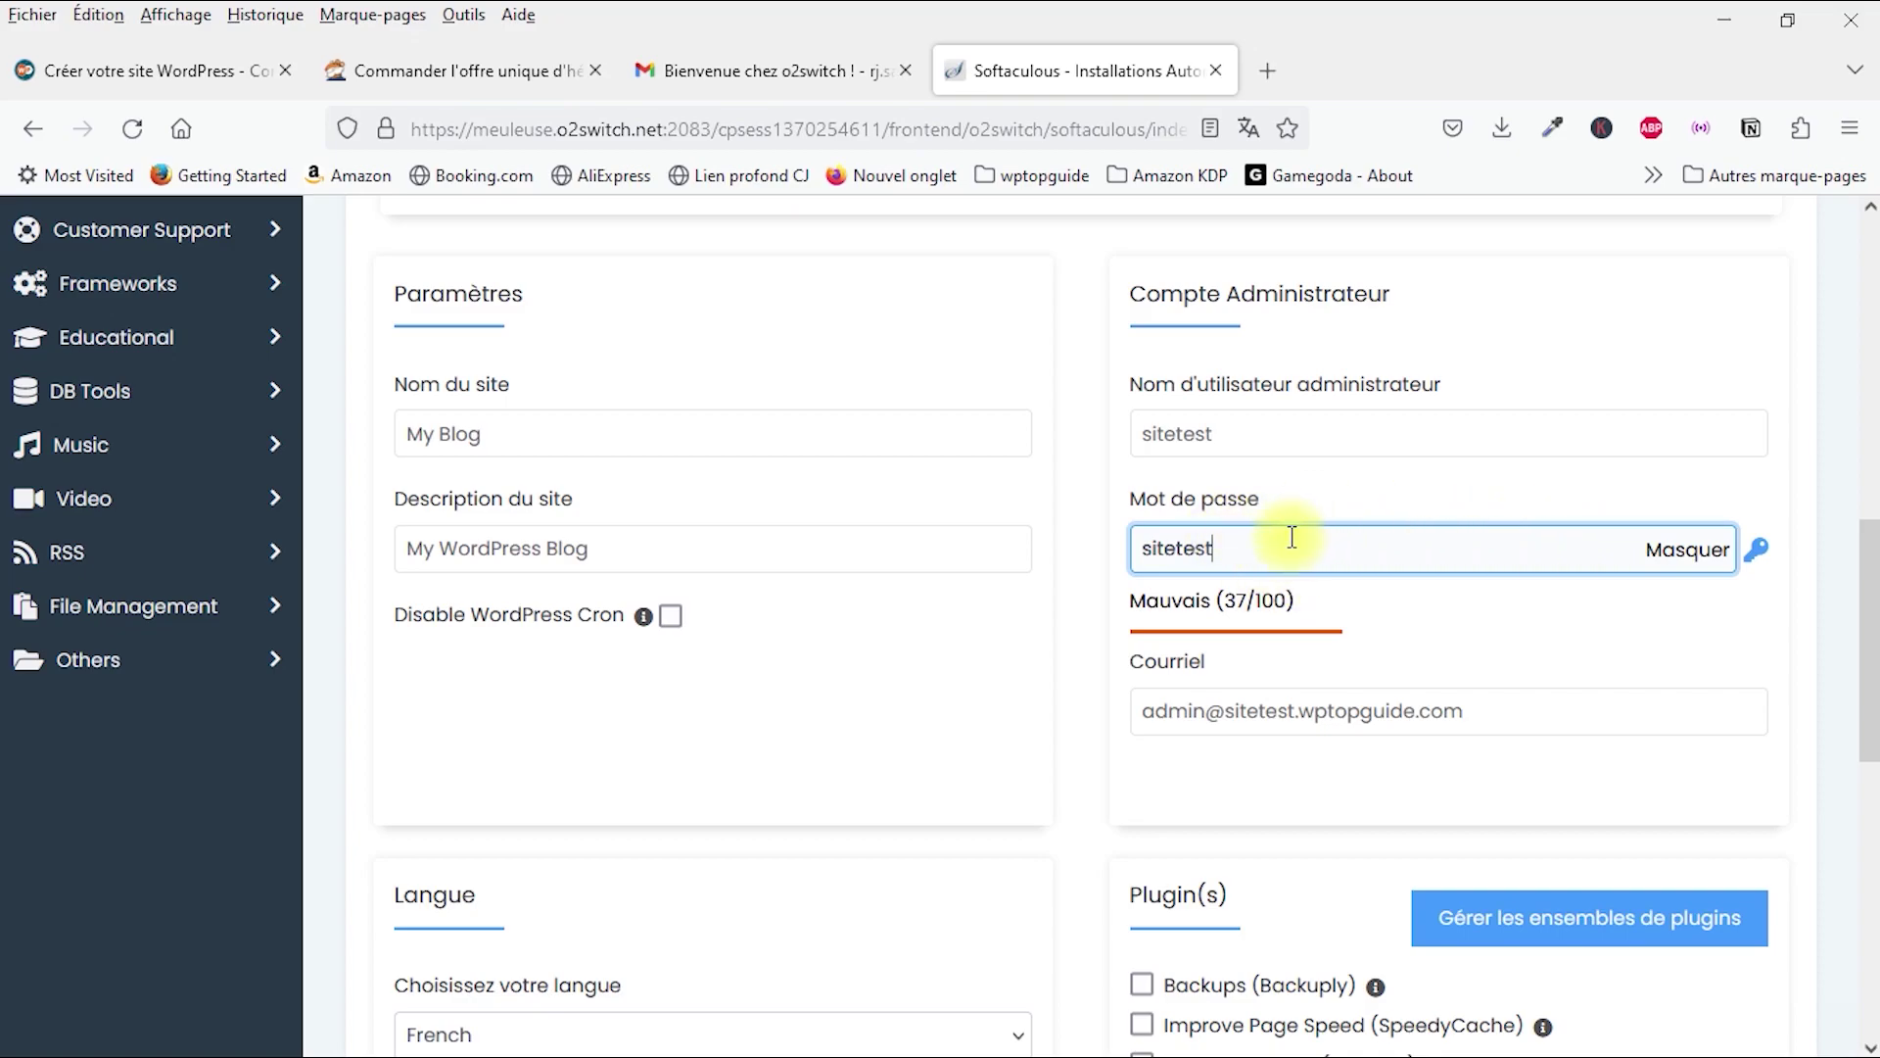
click(1257, 554)
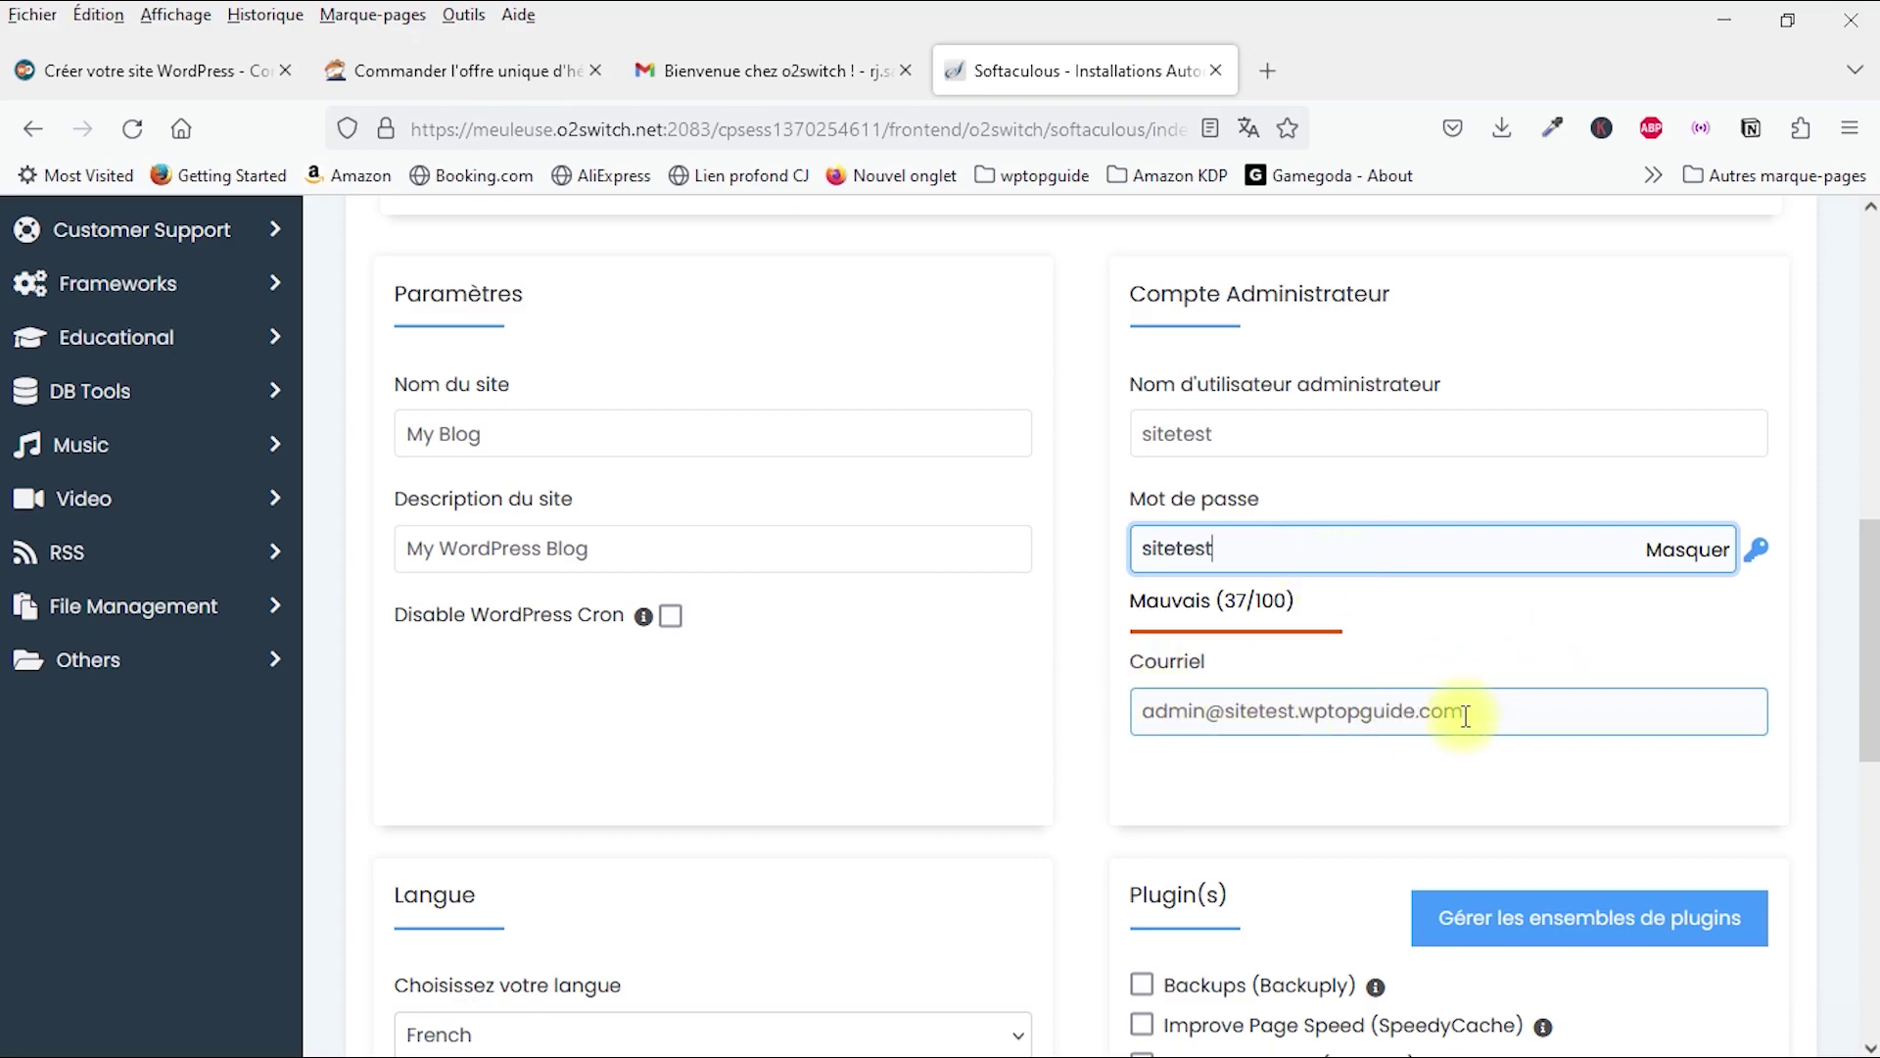
Step: Change the administrator e-mail to the site's contact address
click(1275, 708)
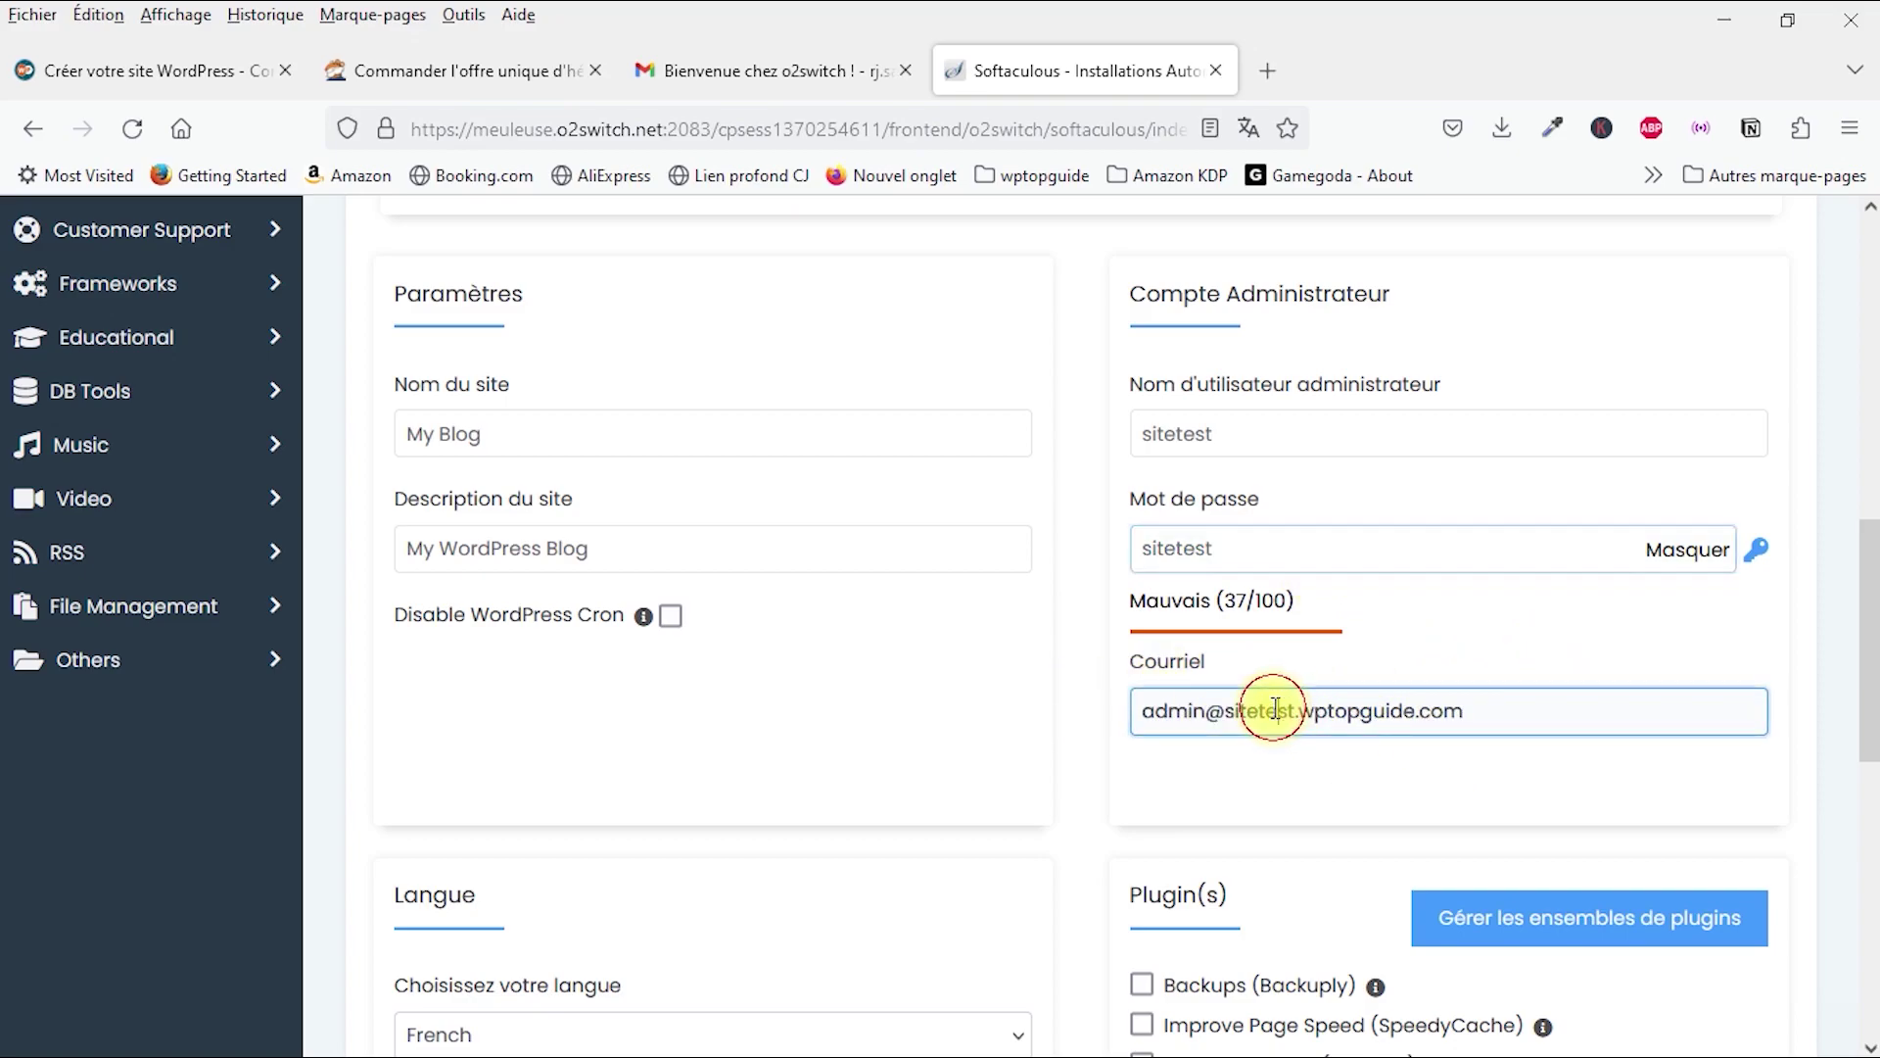
double_click(1275, 708)
key(Delete)
key(Delete)
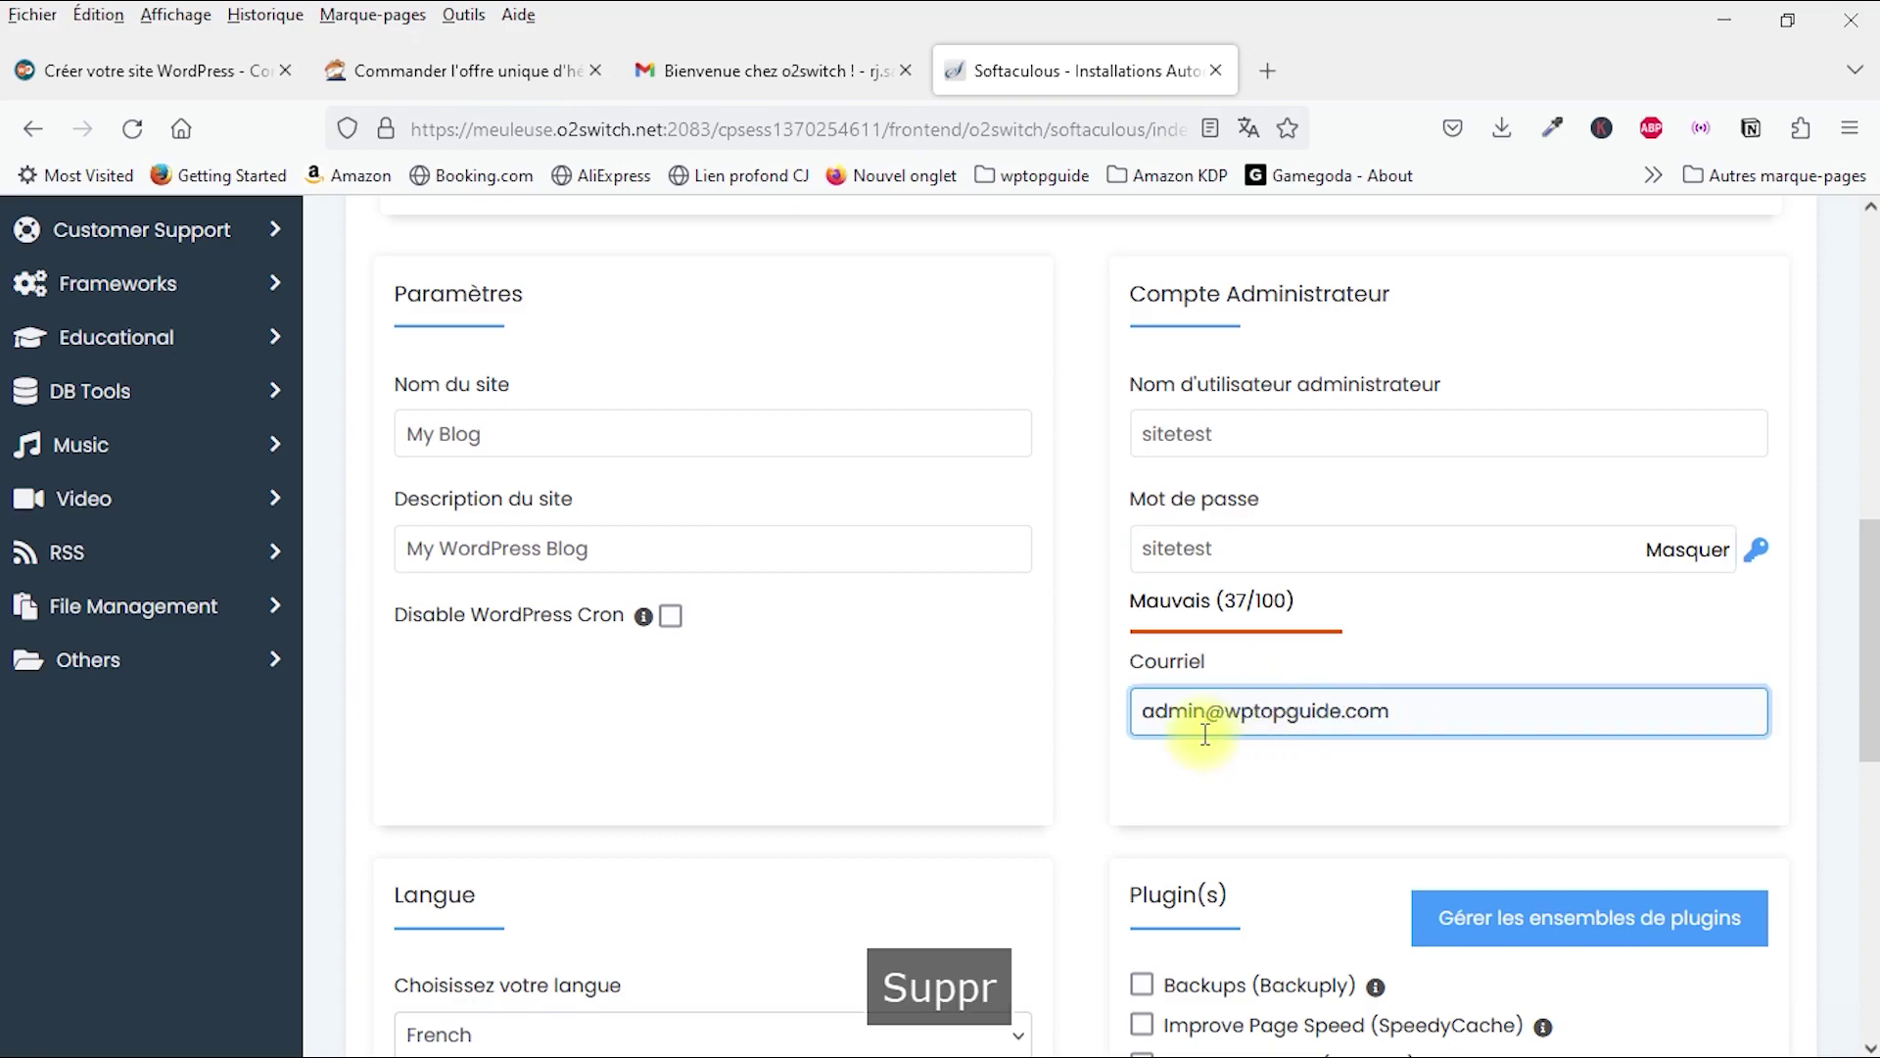
double_click(1175, 710)
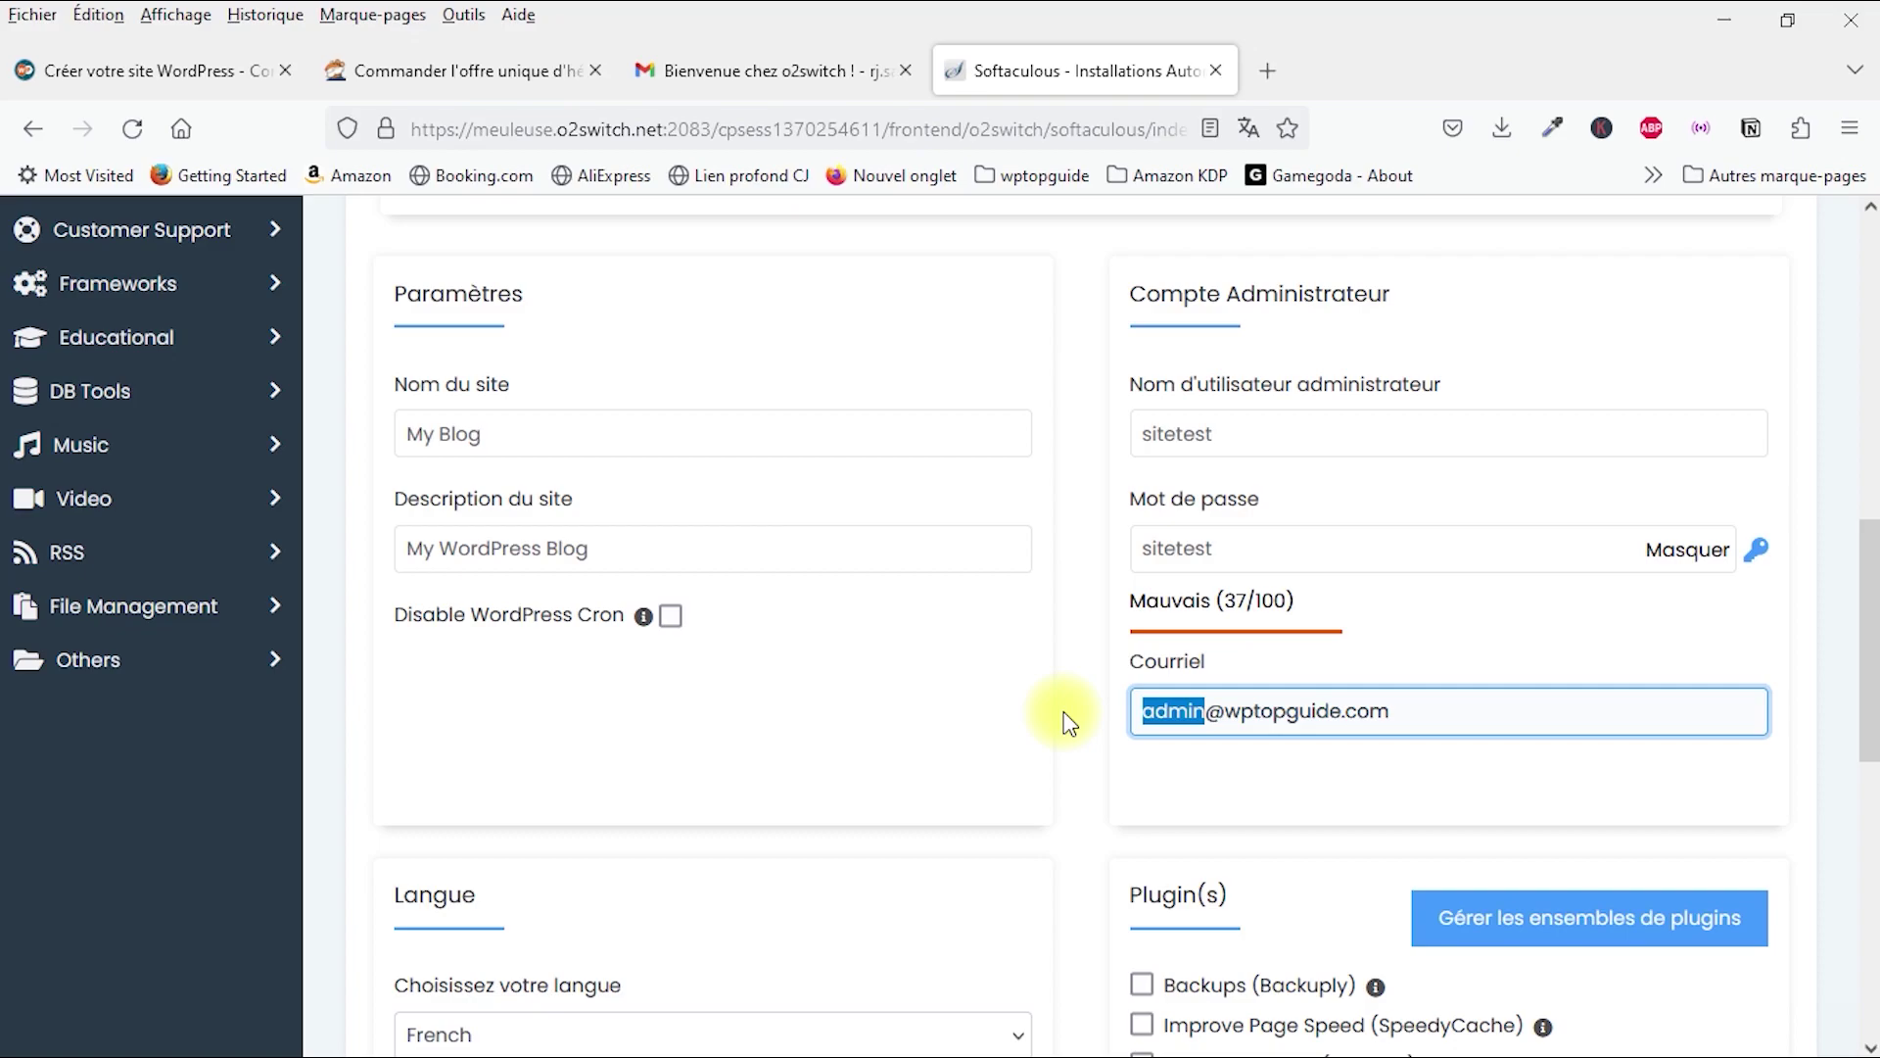
text(contact)
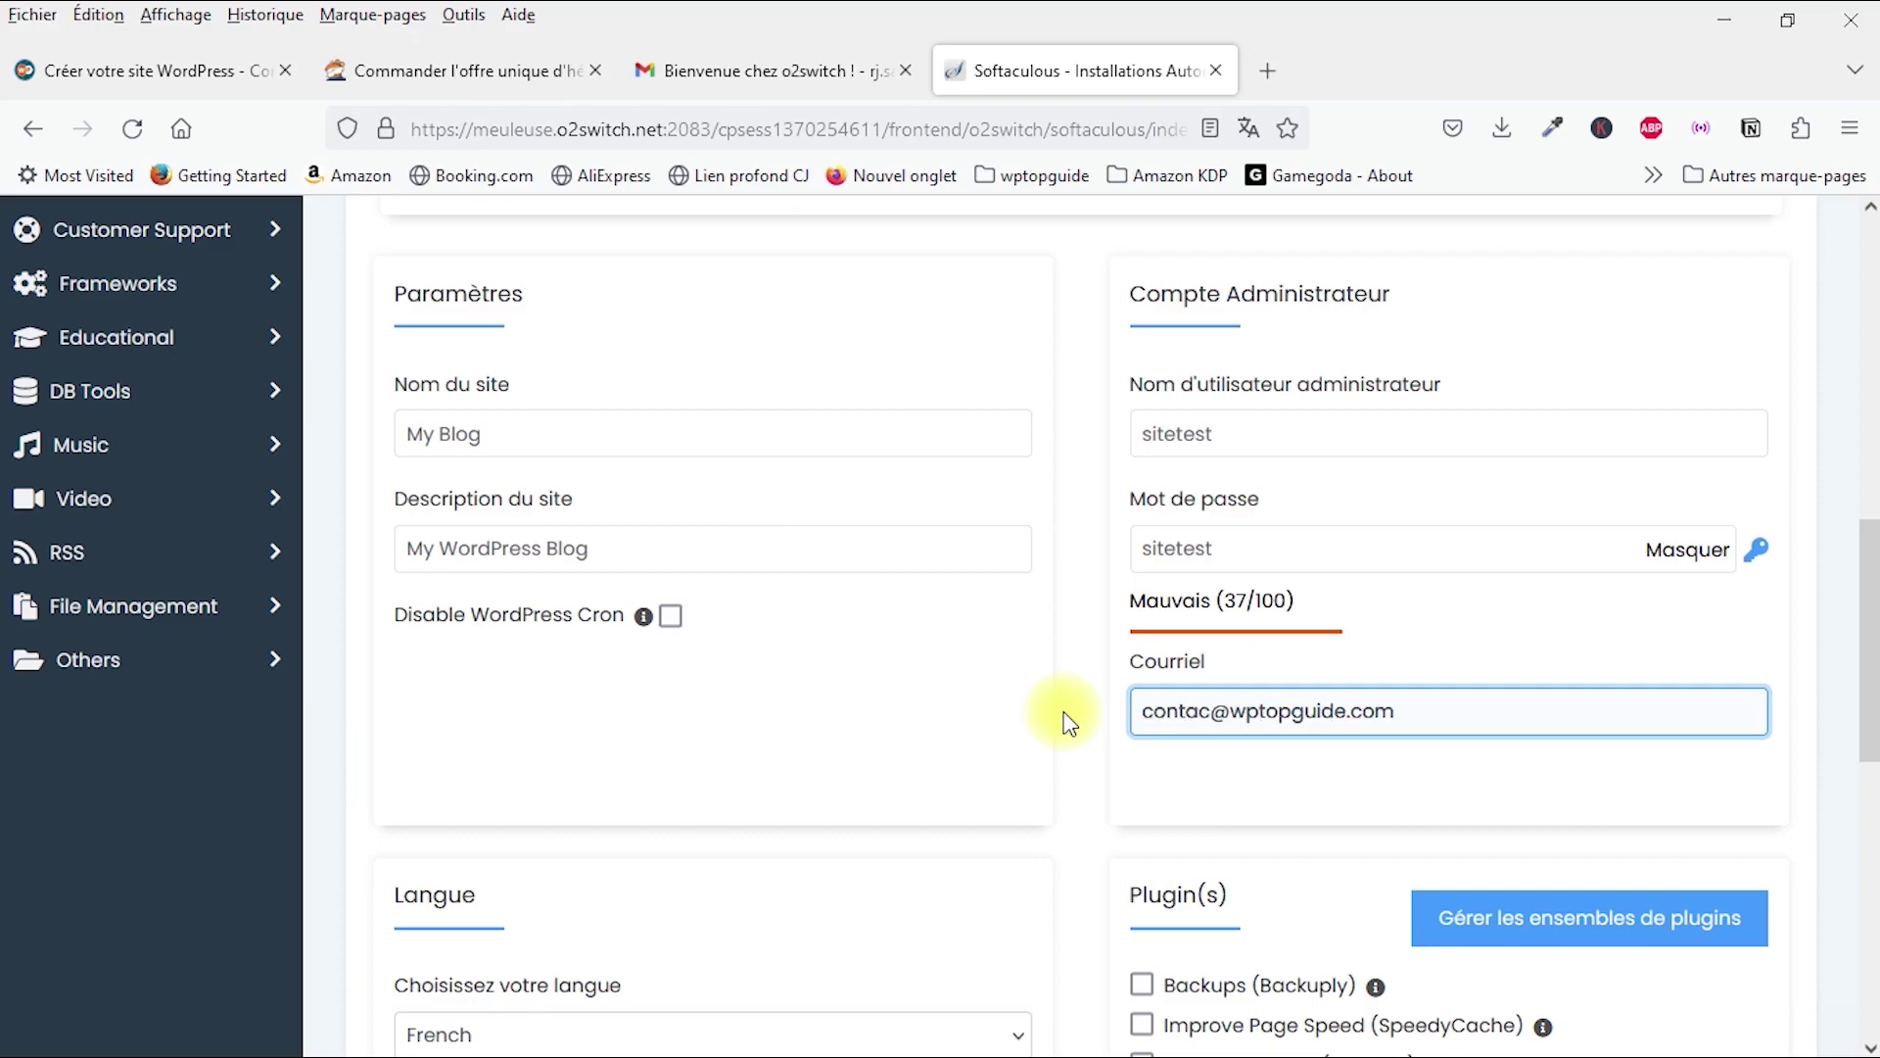
click(1372, 750)
Step: Keep French as the installation language and launch the WordPress install
scroll(965, 734, down, 3)
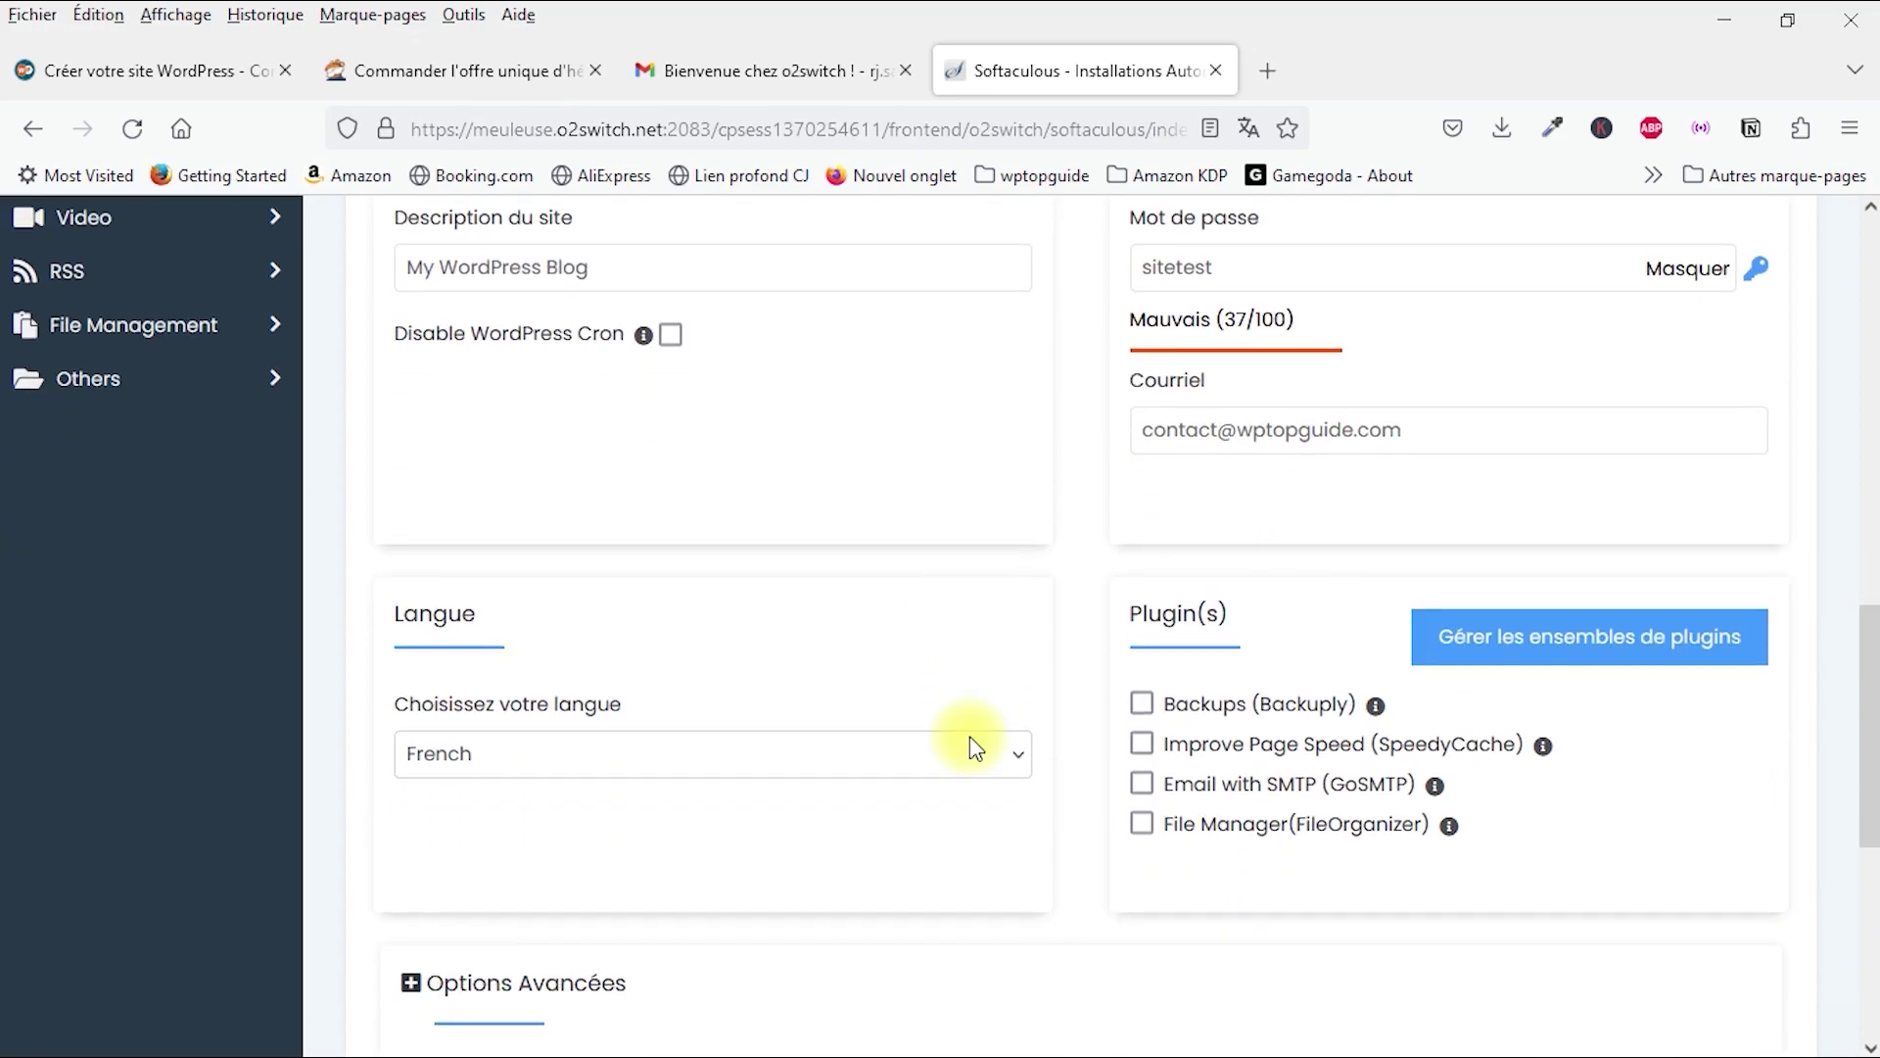
scroll(805, 774, down, 2)
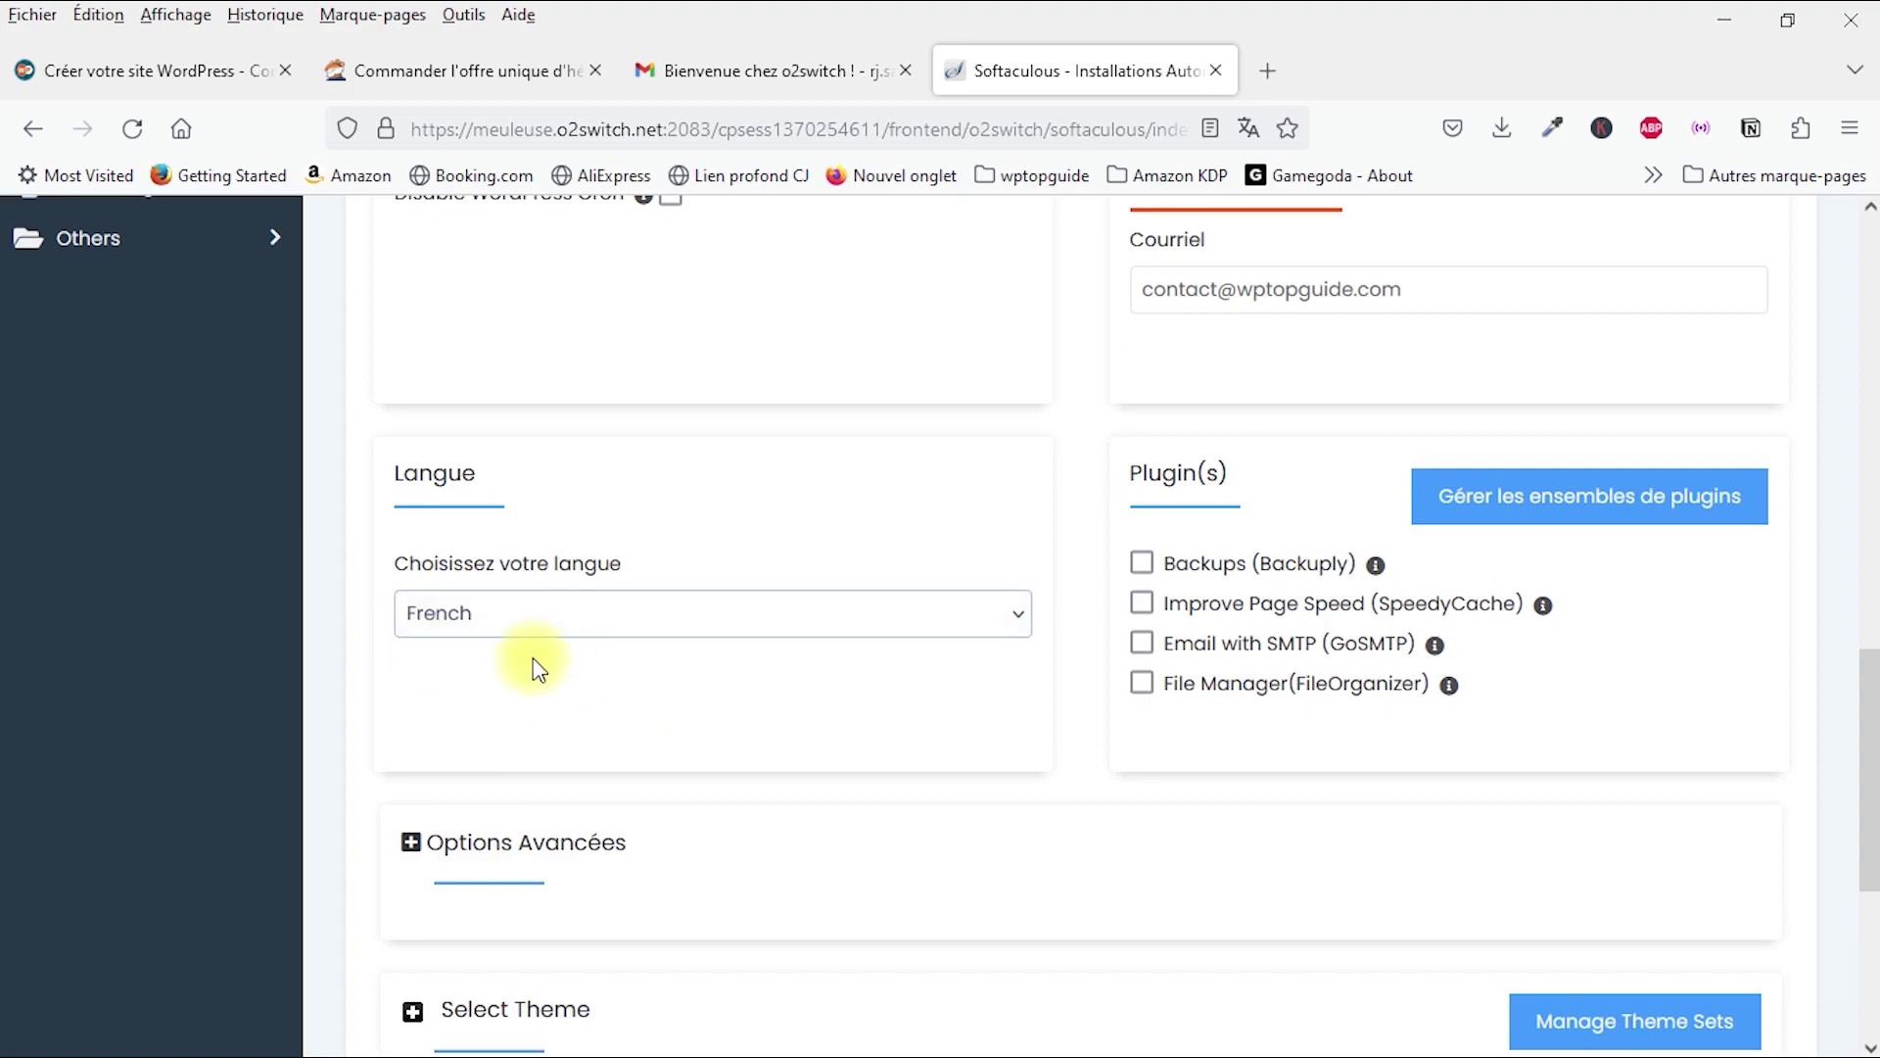
click(587, 626)
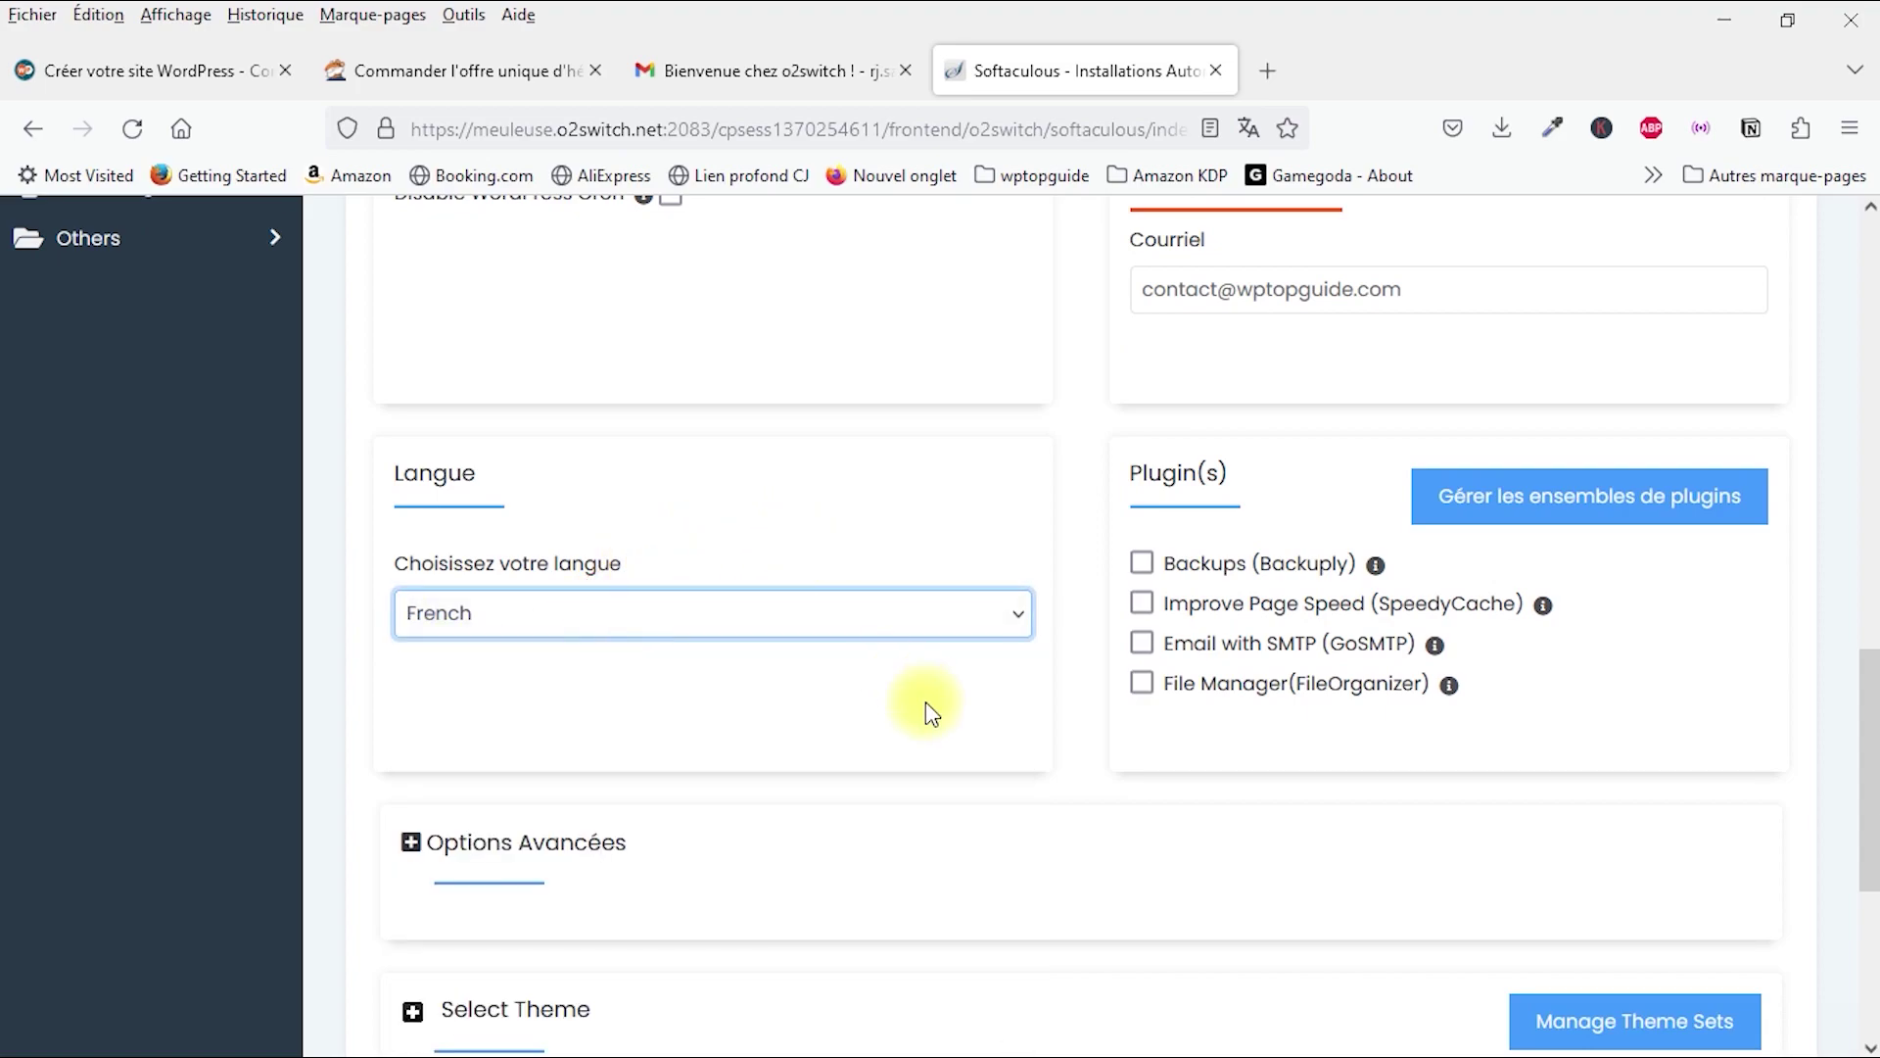
scroll(1037, 591, down, 3)
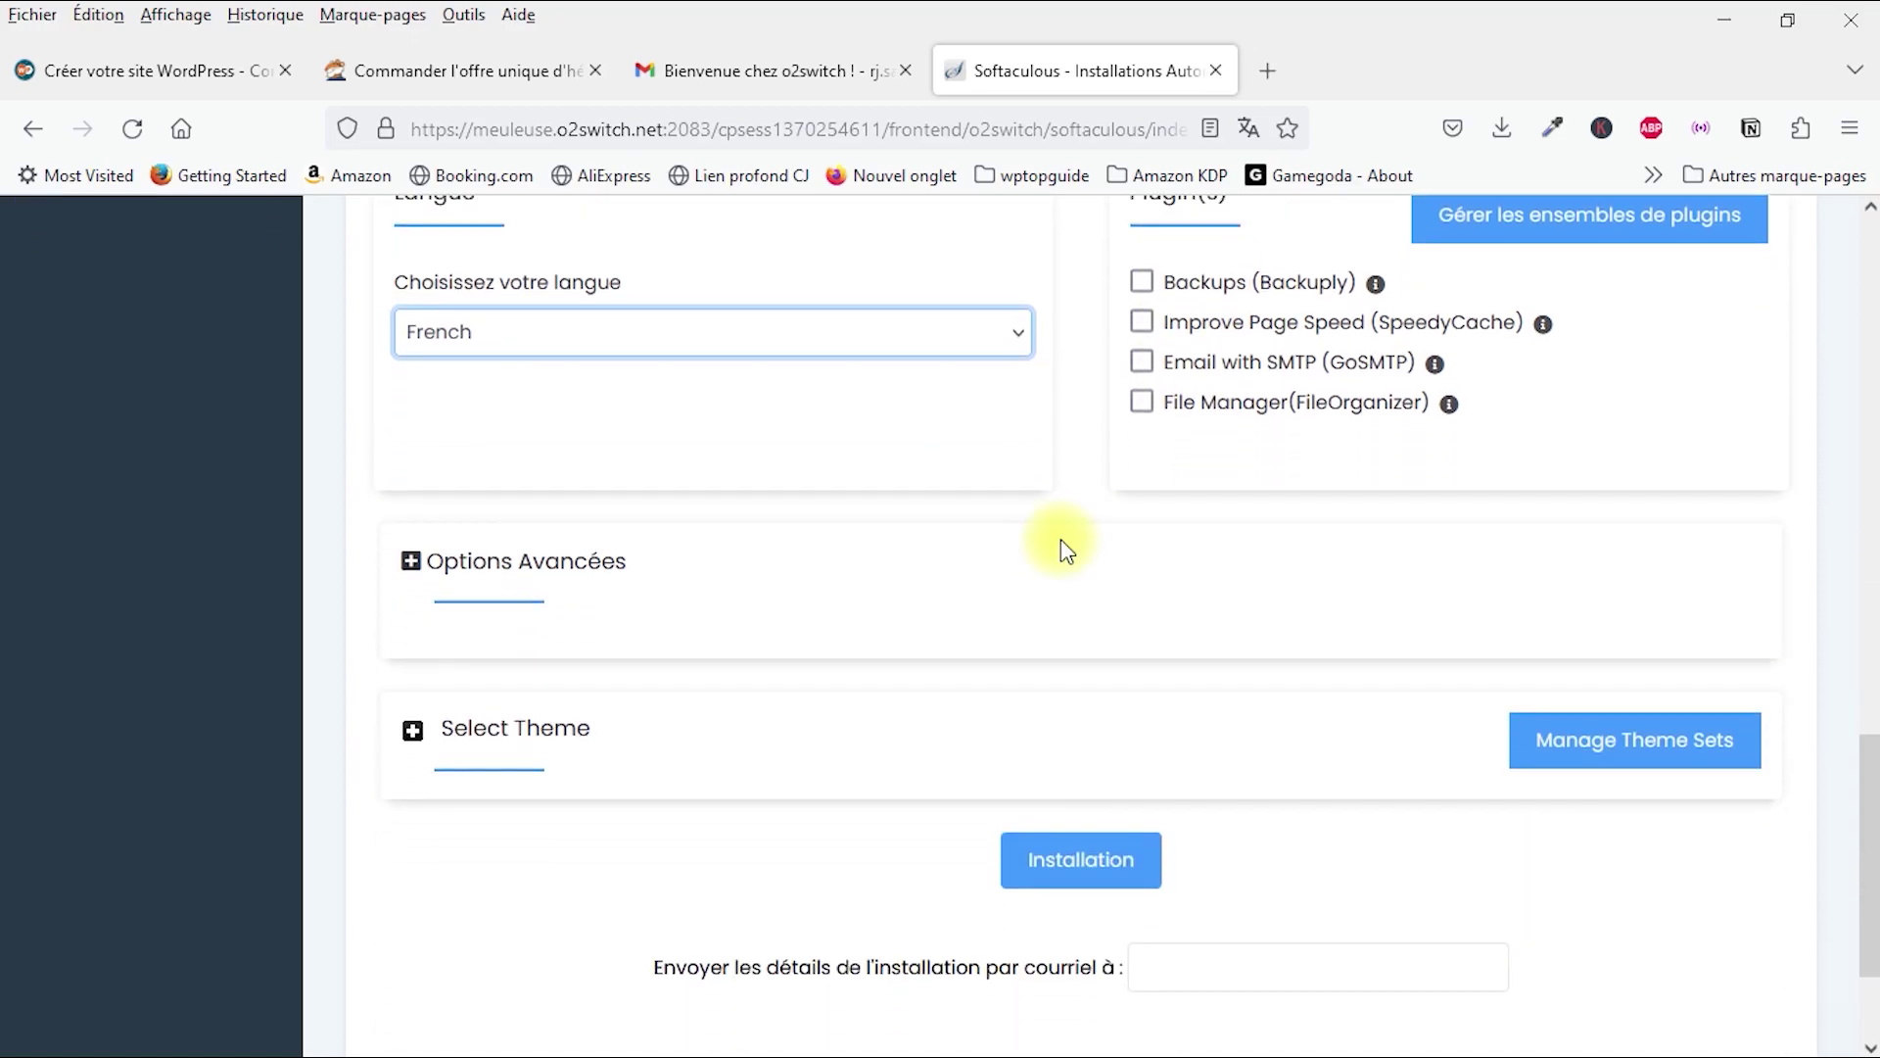
scroll(1041, 558, down, 2)
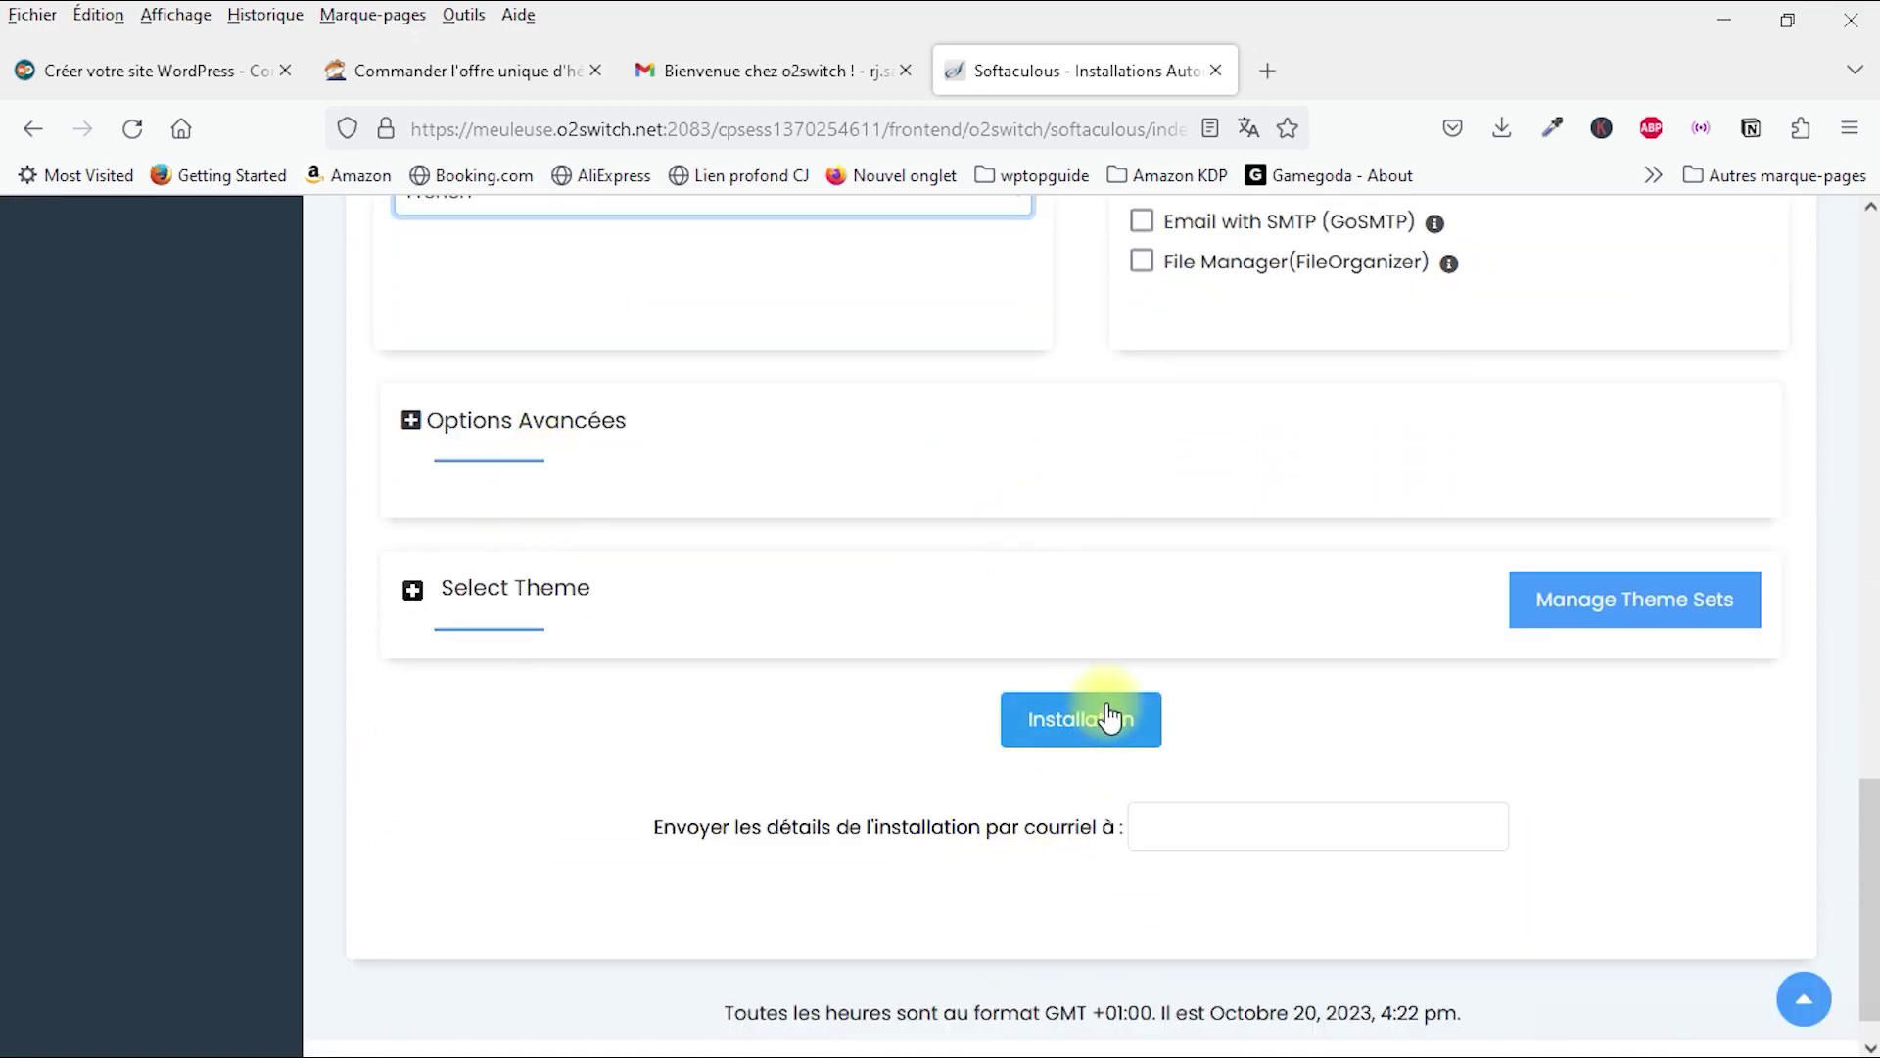
scroll(1110, 718, down, 1)
click(1071, 671)
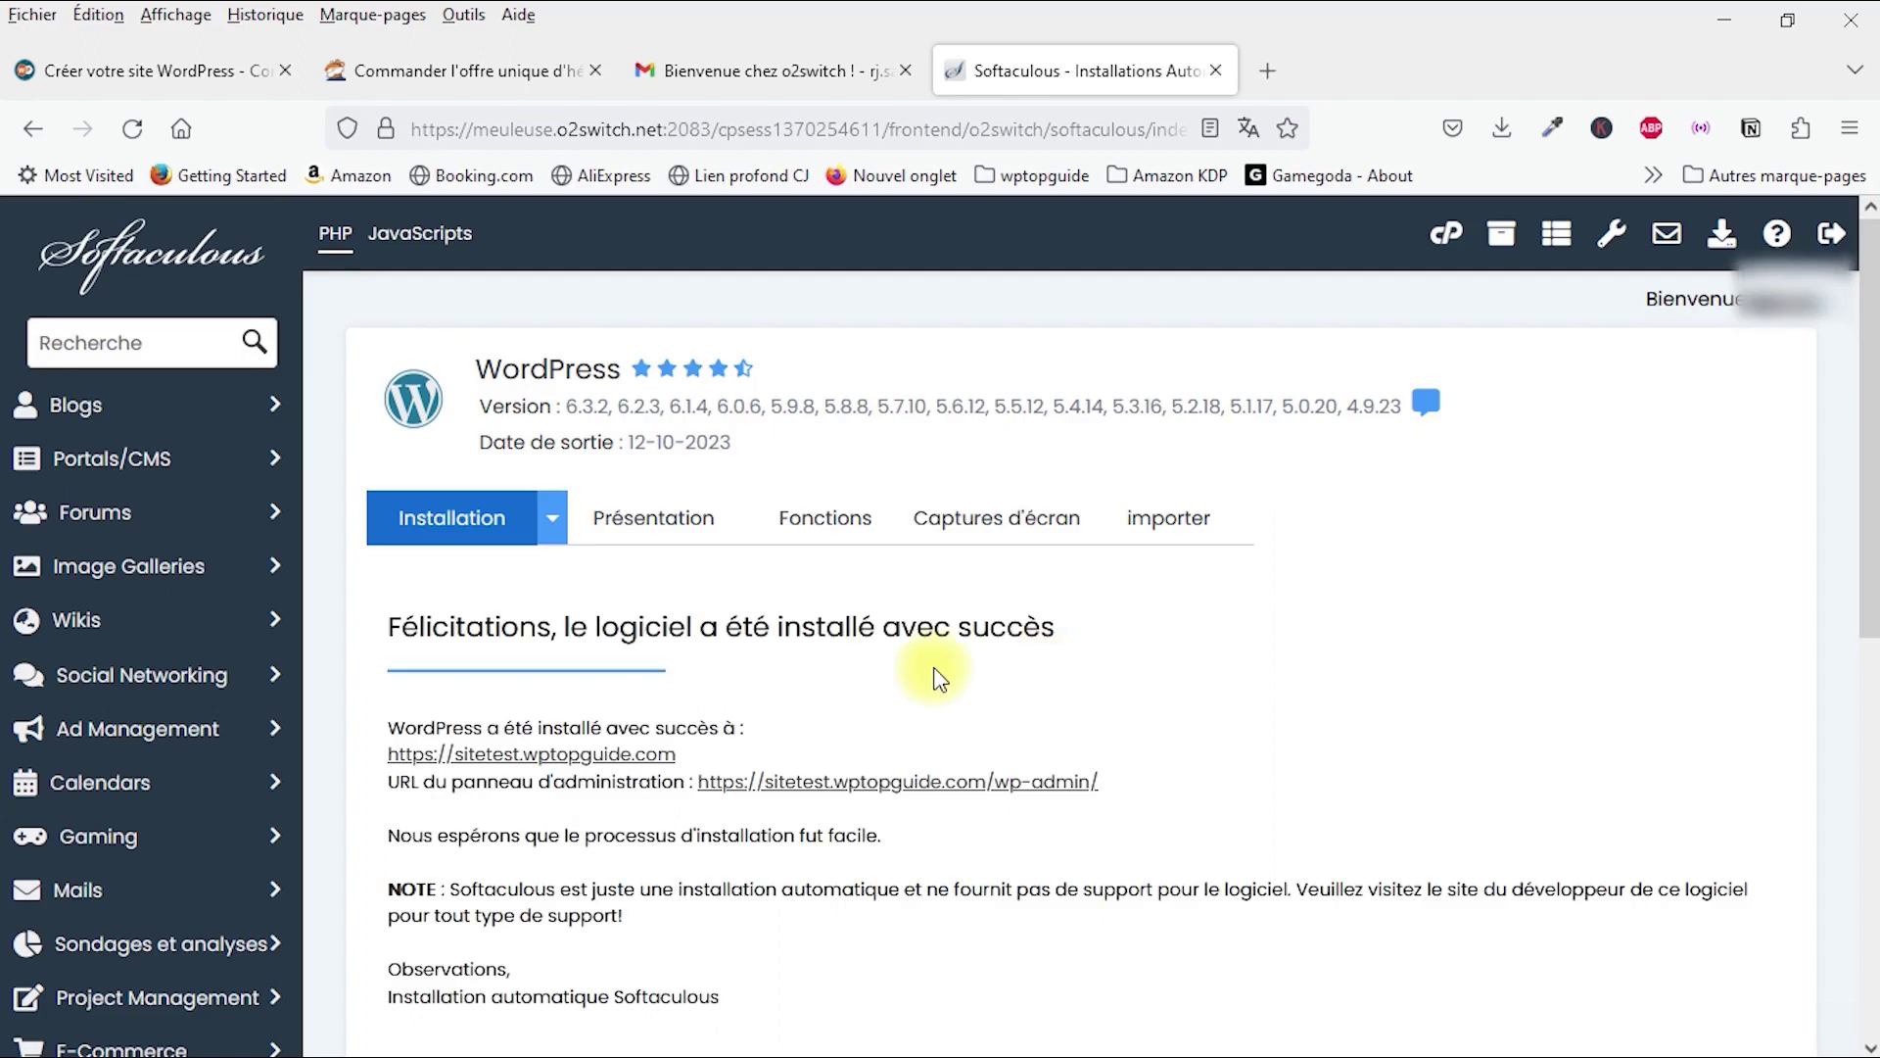
scroll(769, 639, down, 3)
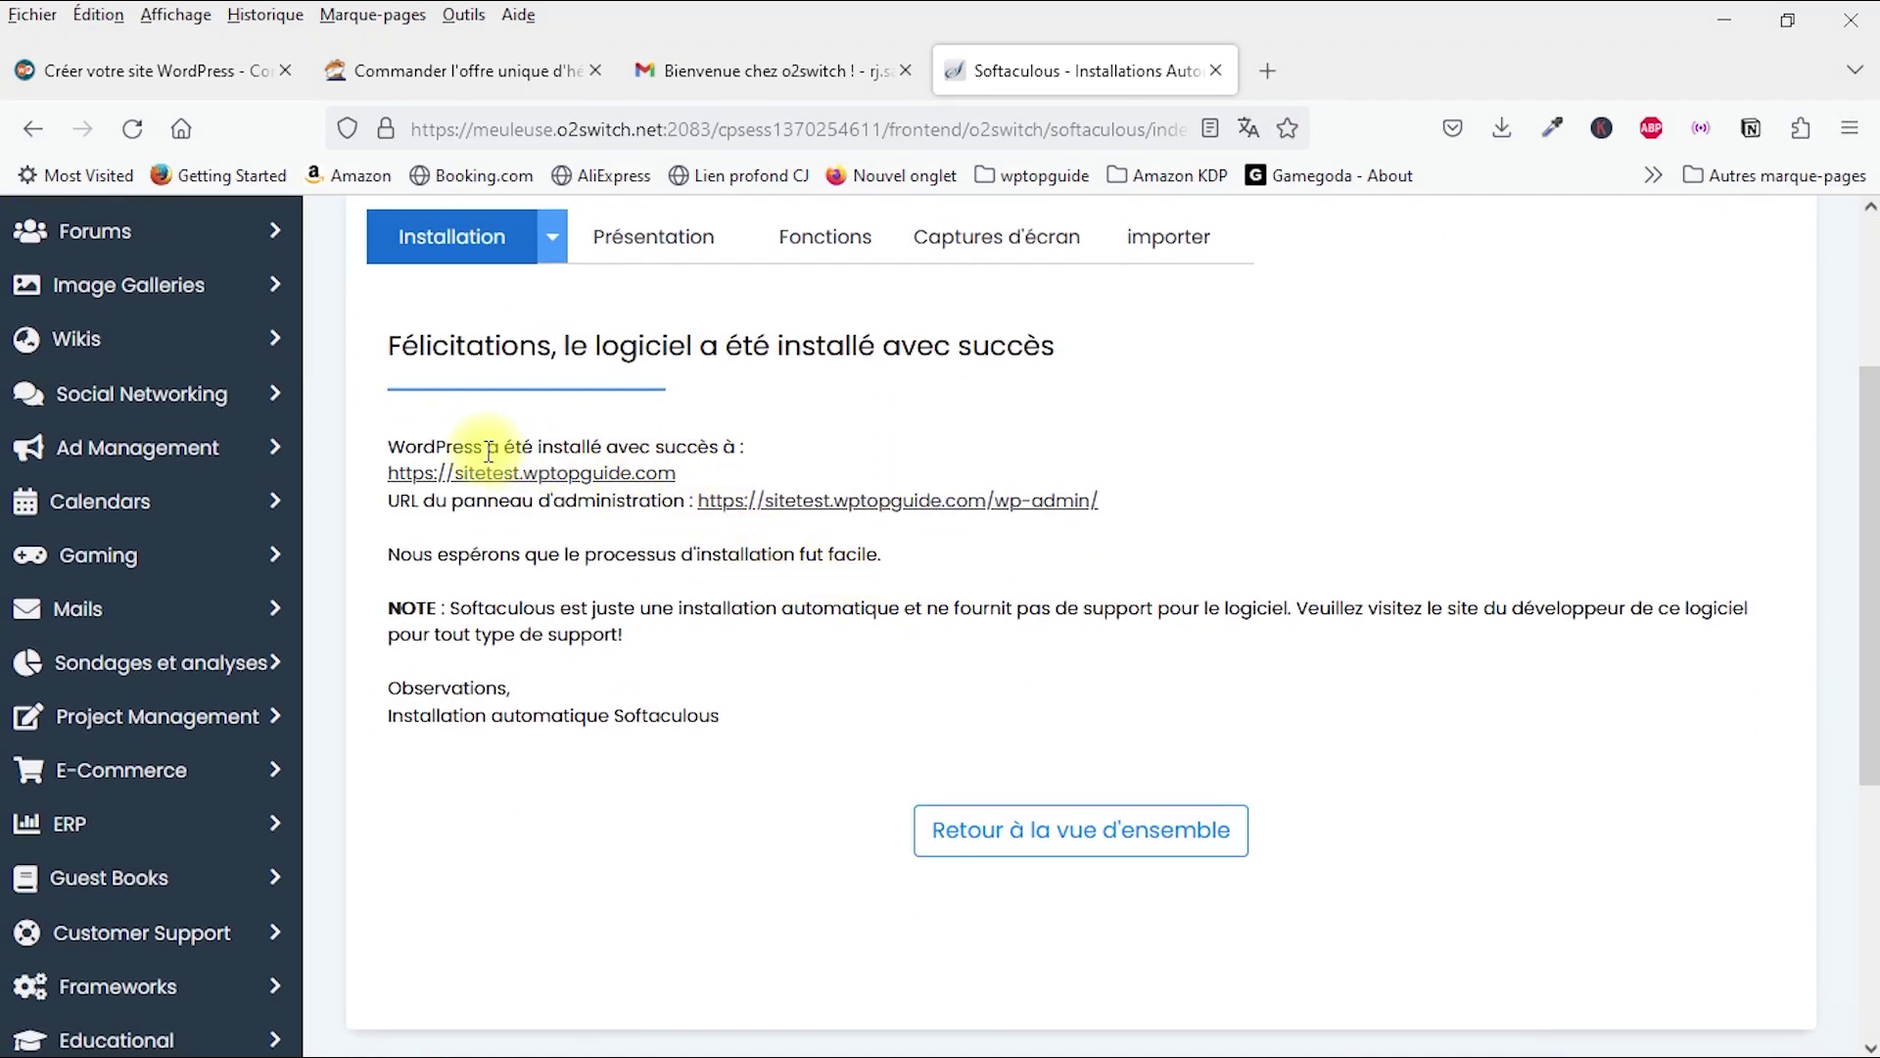
right_click(480, 483)
click(598, 387)
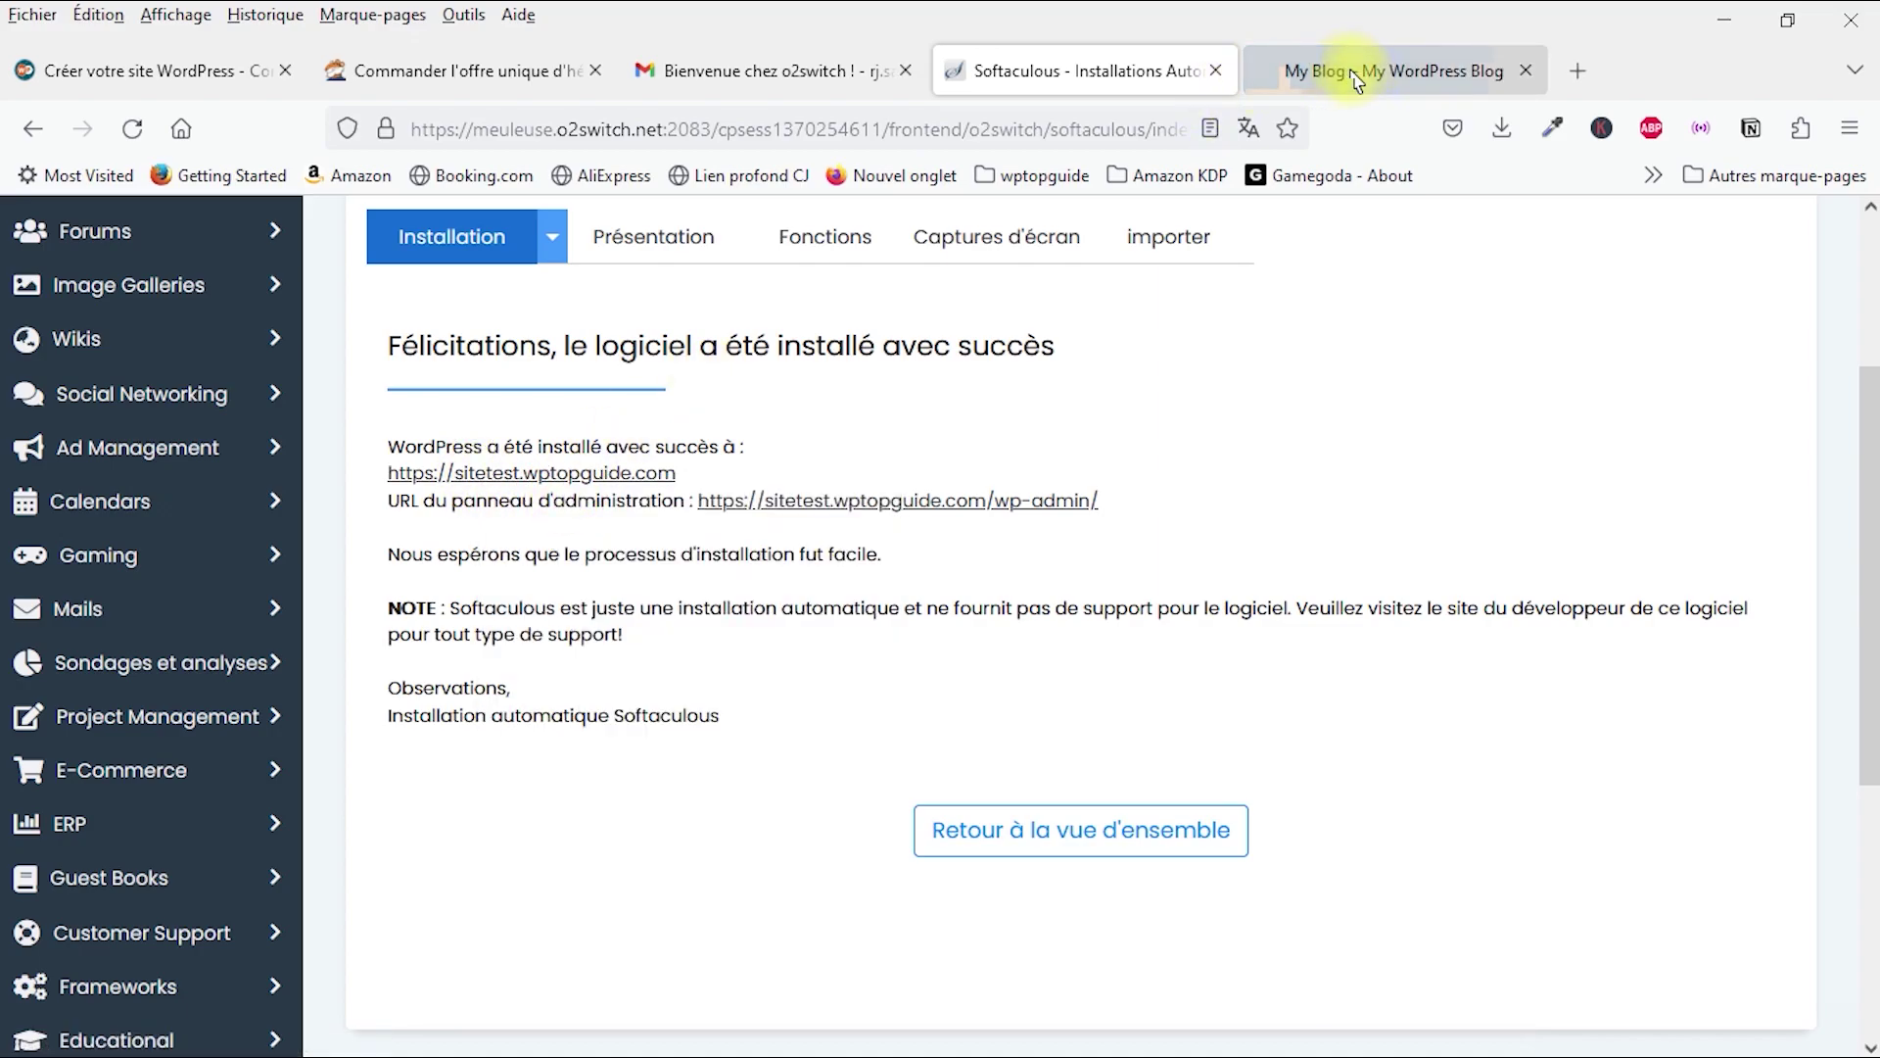
Step: View the My Blog front page, then open the wp-admin link from Softaculous
click(1359, 69)
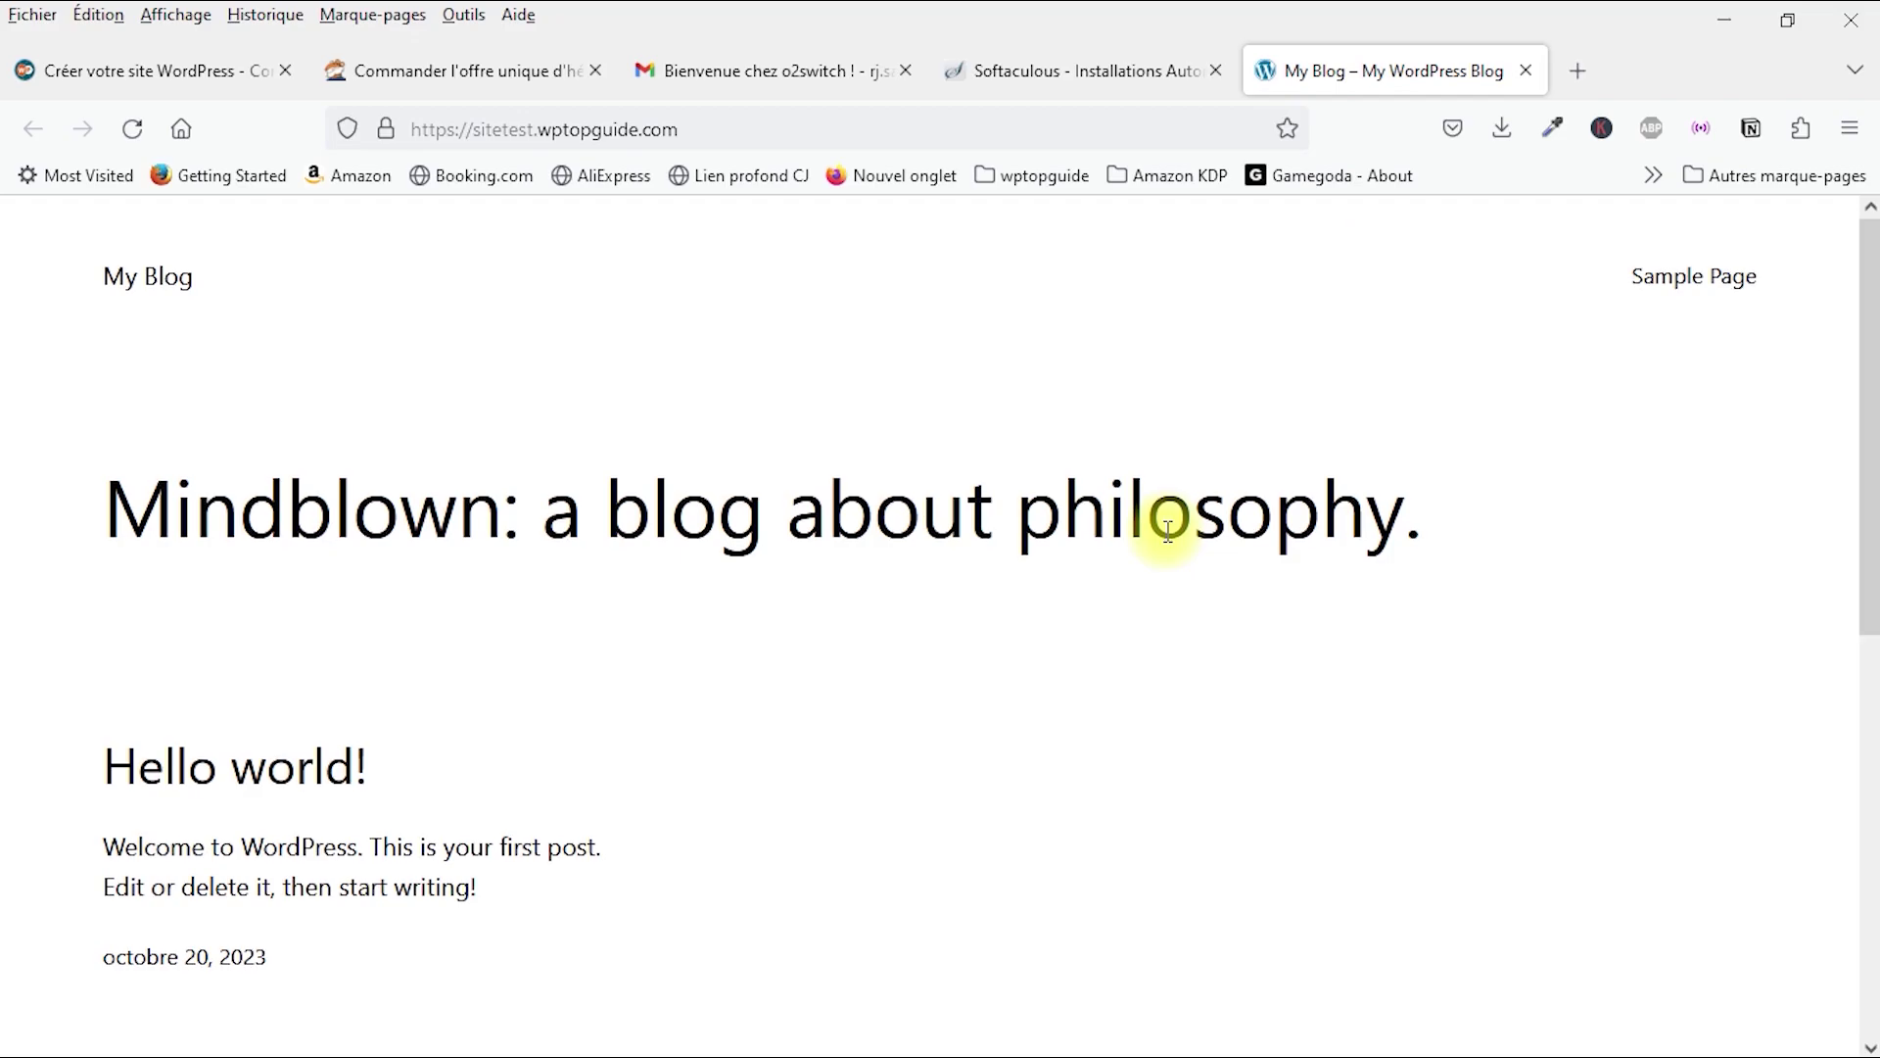
scroll(1170, 533, down, 8)
scroll(1171, 538, up, 7)
scroll(1169, 538, up, 1)
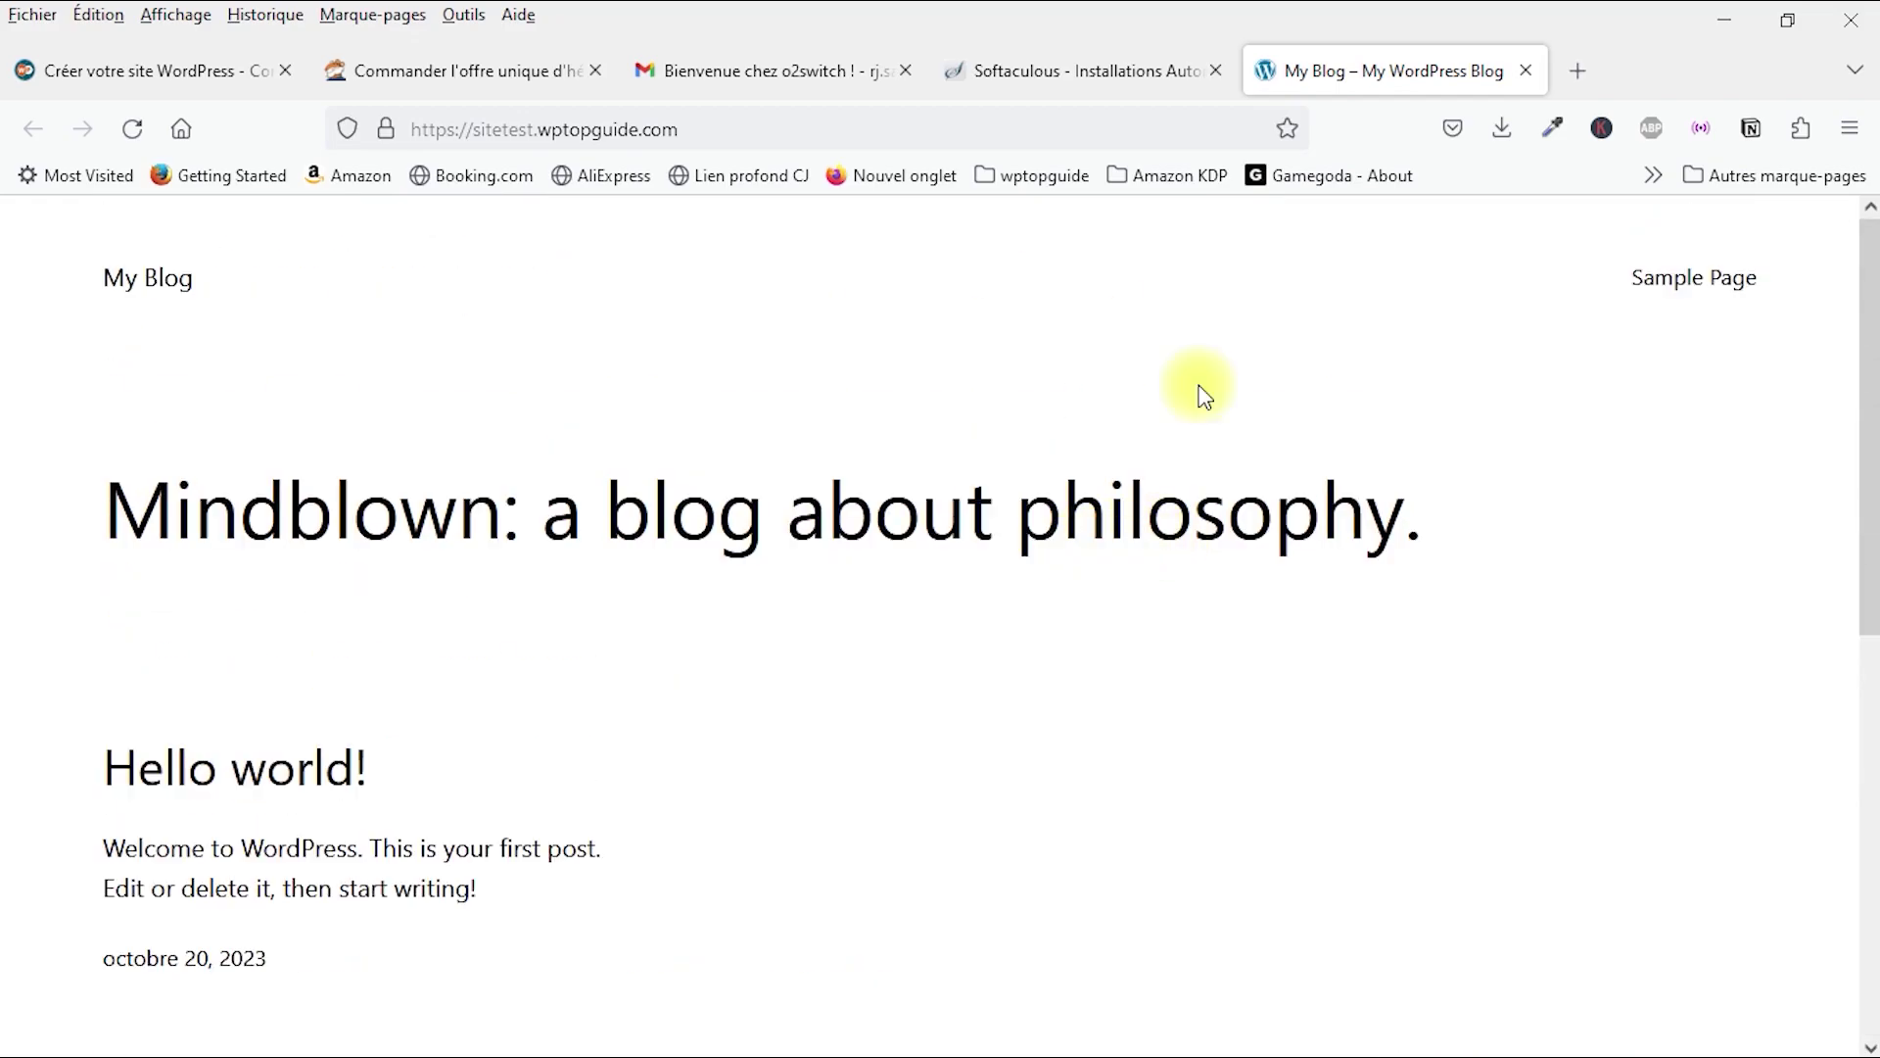
click(1031, 71)
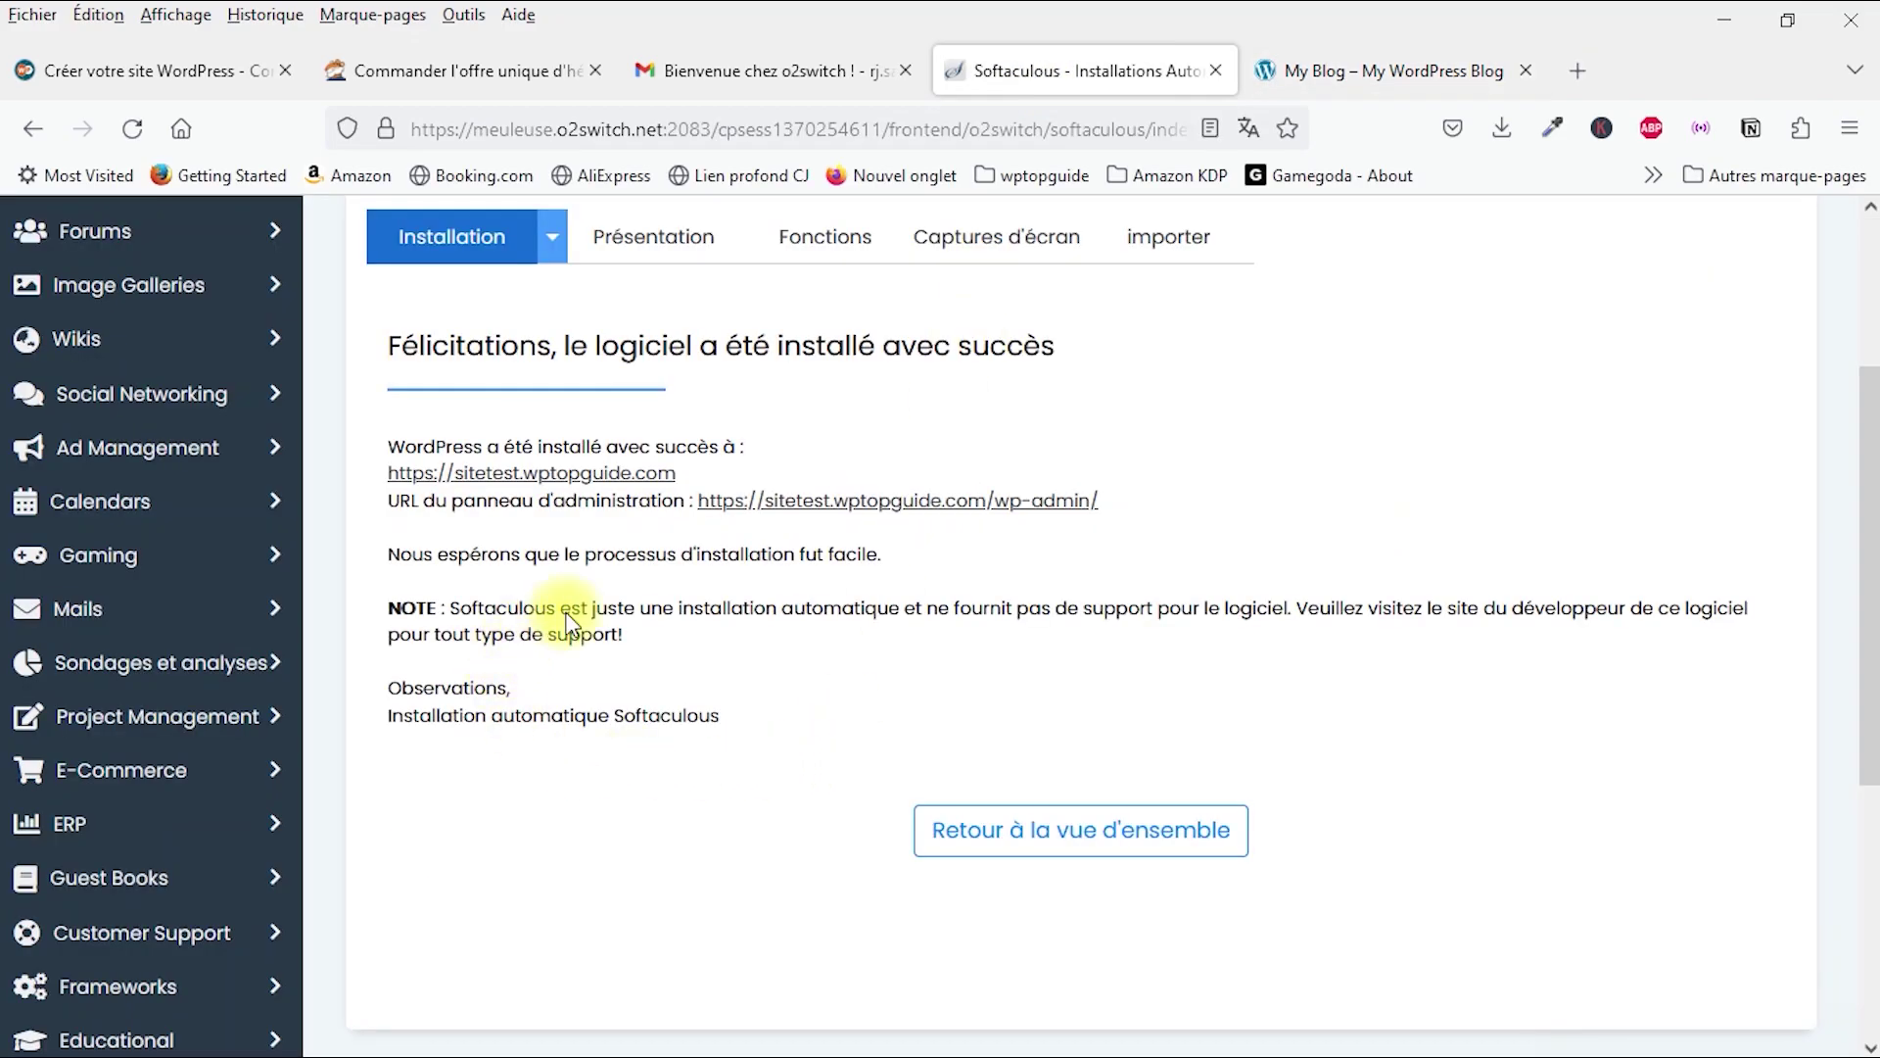
click(837, 509)
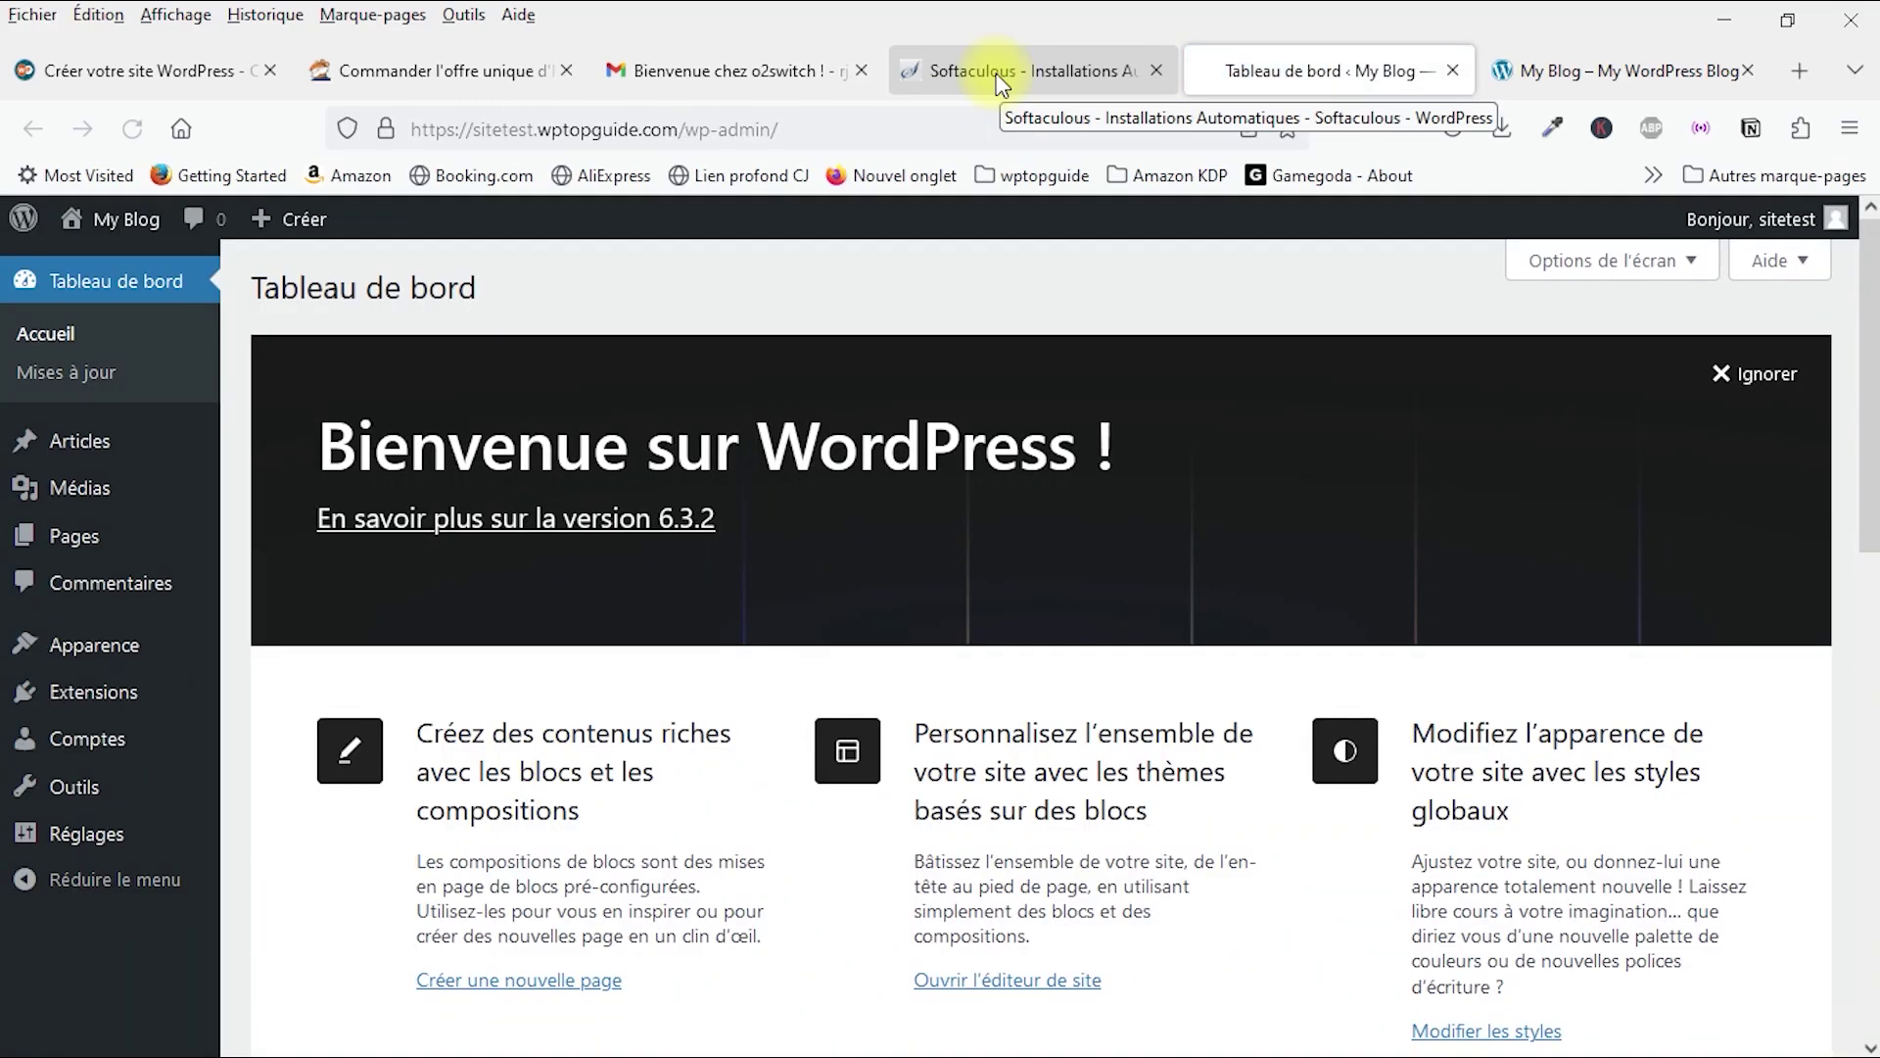
Step: Revisit the Softaculous tab, then scroll through the WordPress admin dashboard
mouse_move(1777, 227)
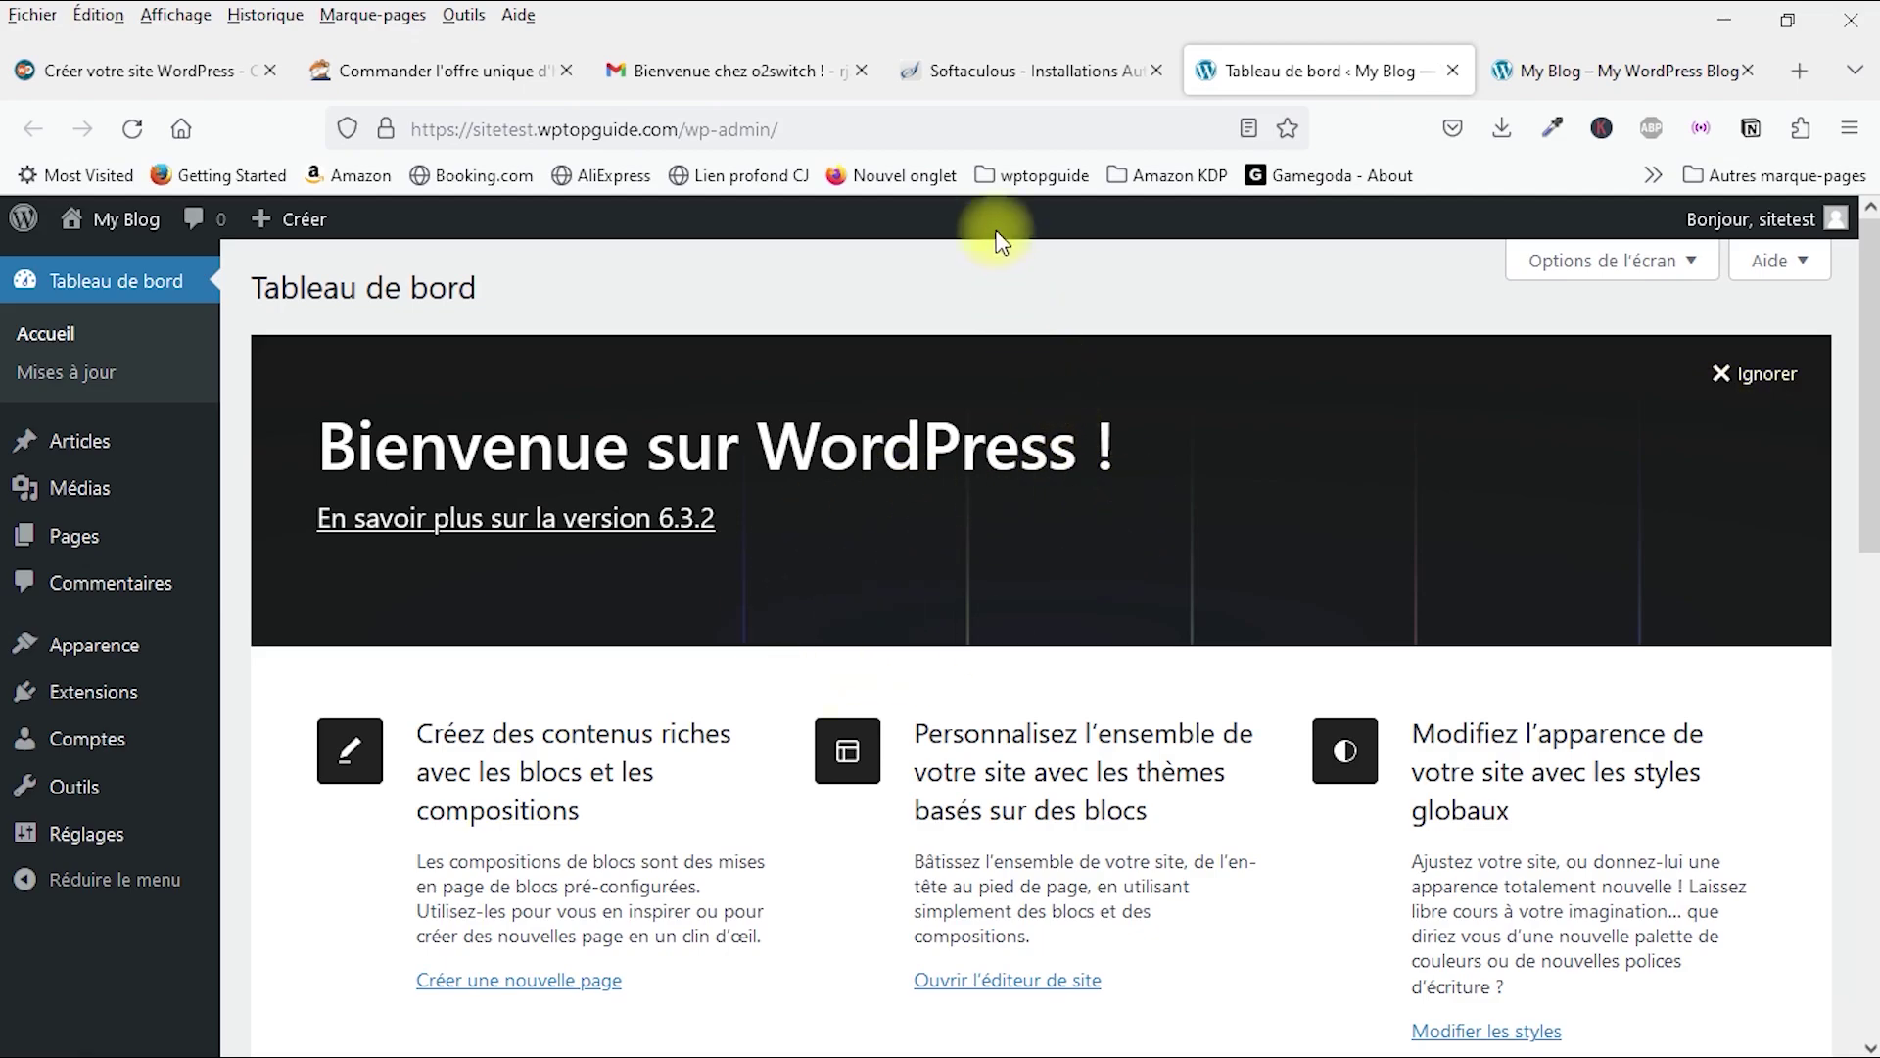
click(1028, 71)
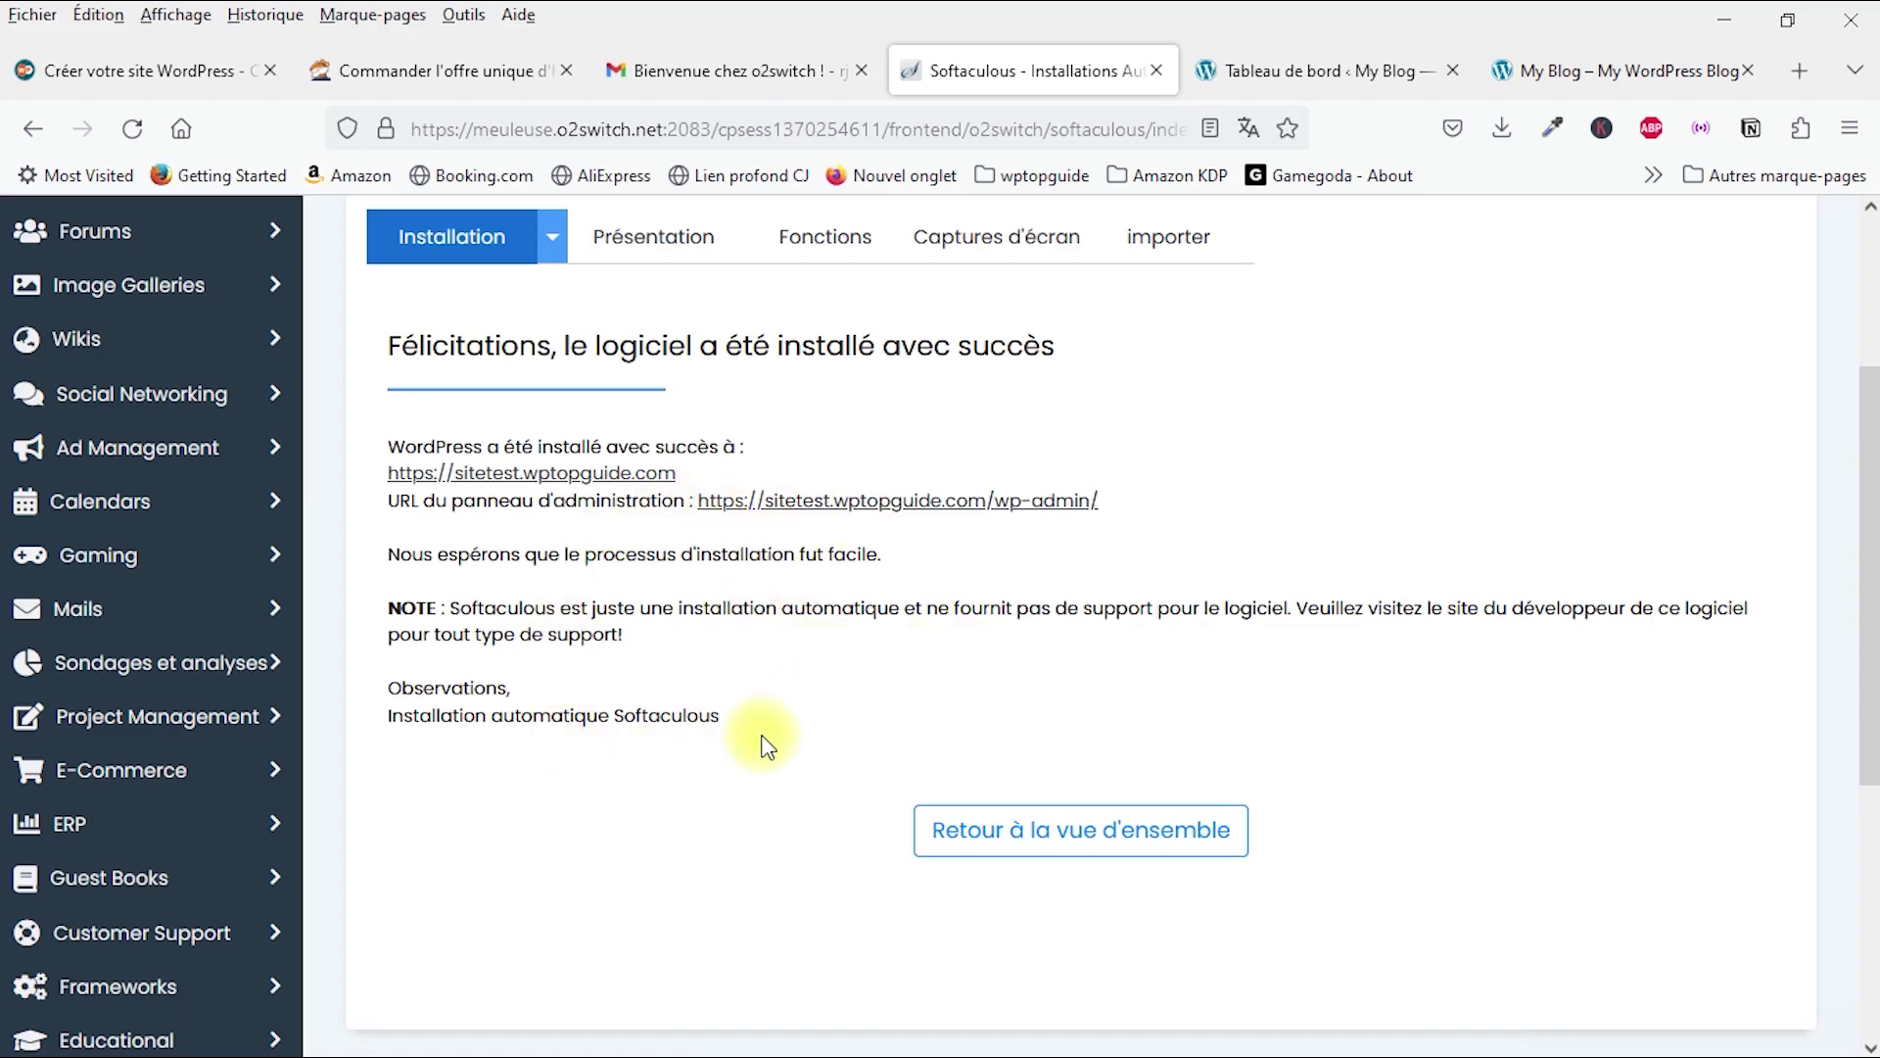
click(1283, 70)
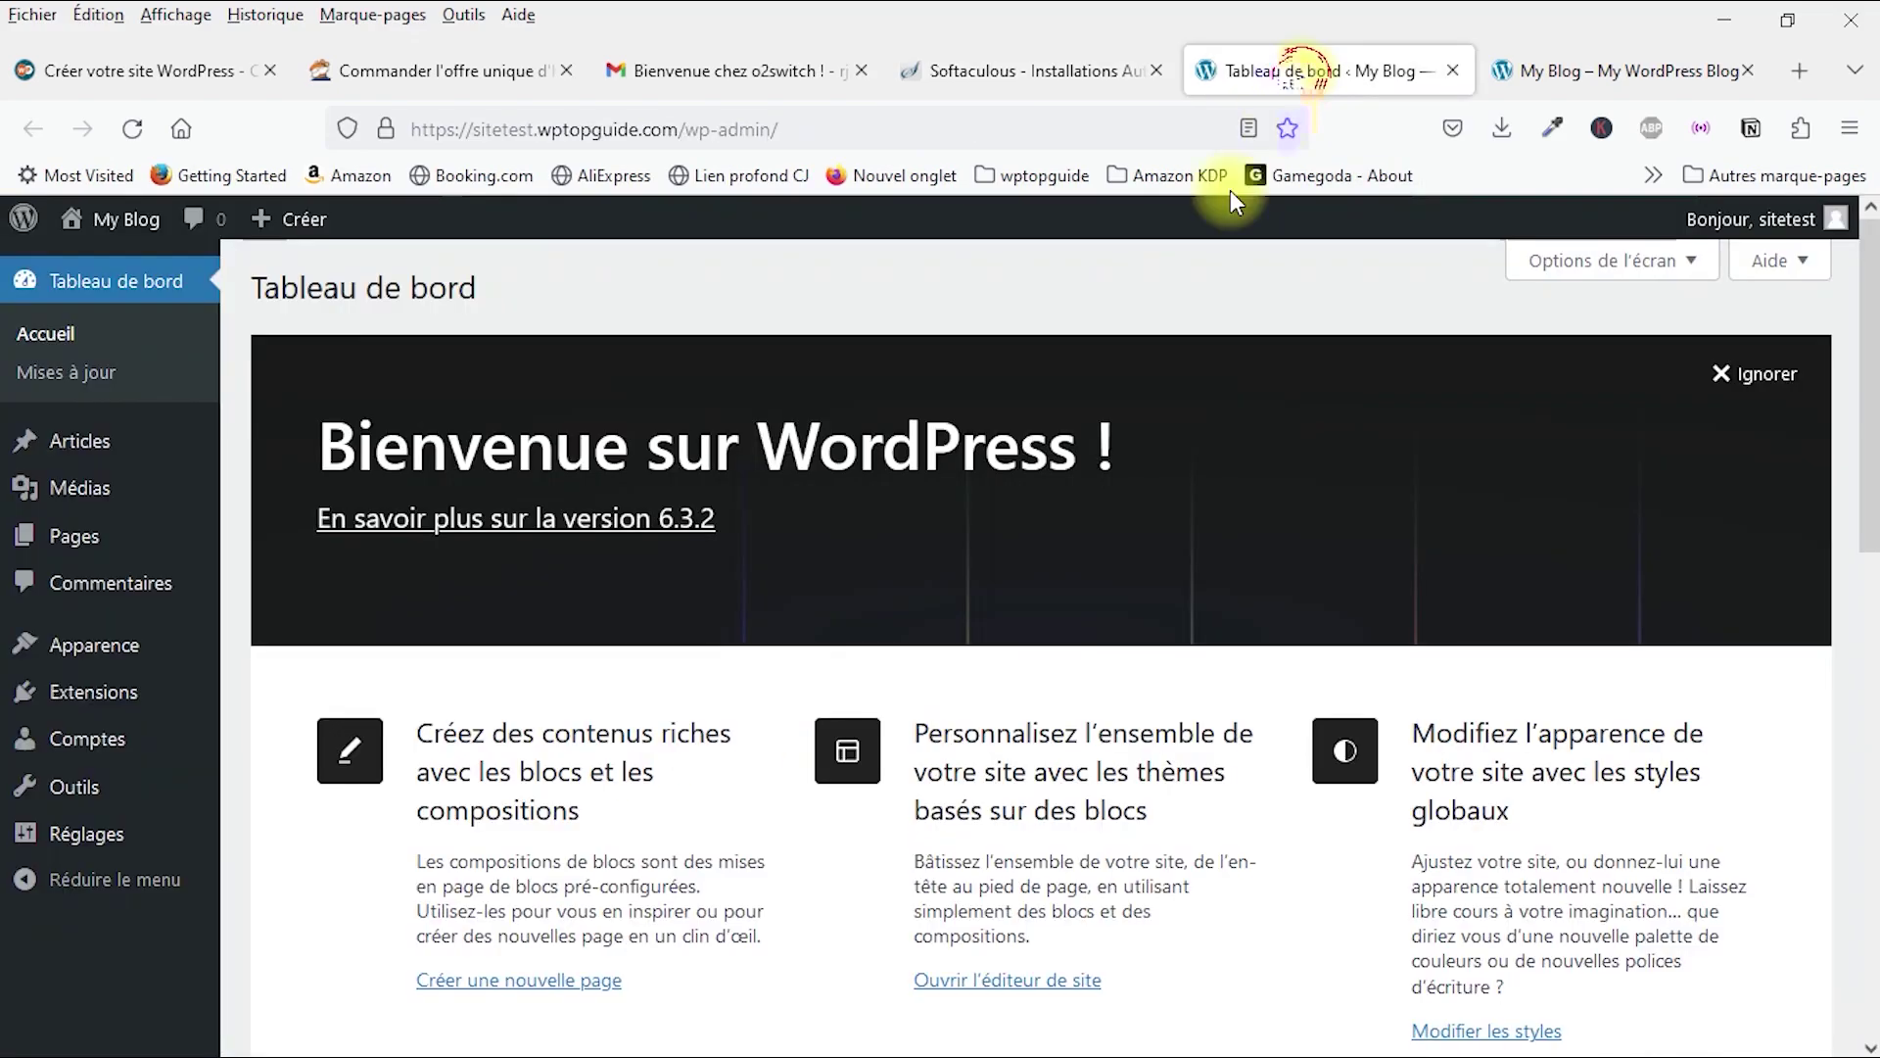
scroll(1077, 524, down, 3)
scroll(1082, 529, down, 8)
scroll(1082, 529, up, 6)
scroll(1073, 525, up, 6)
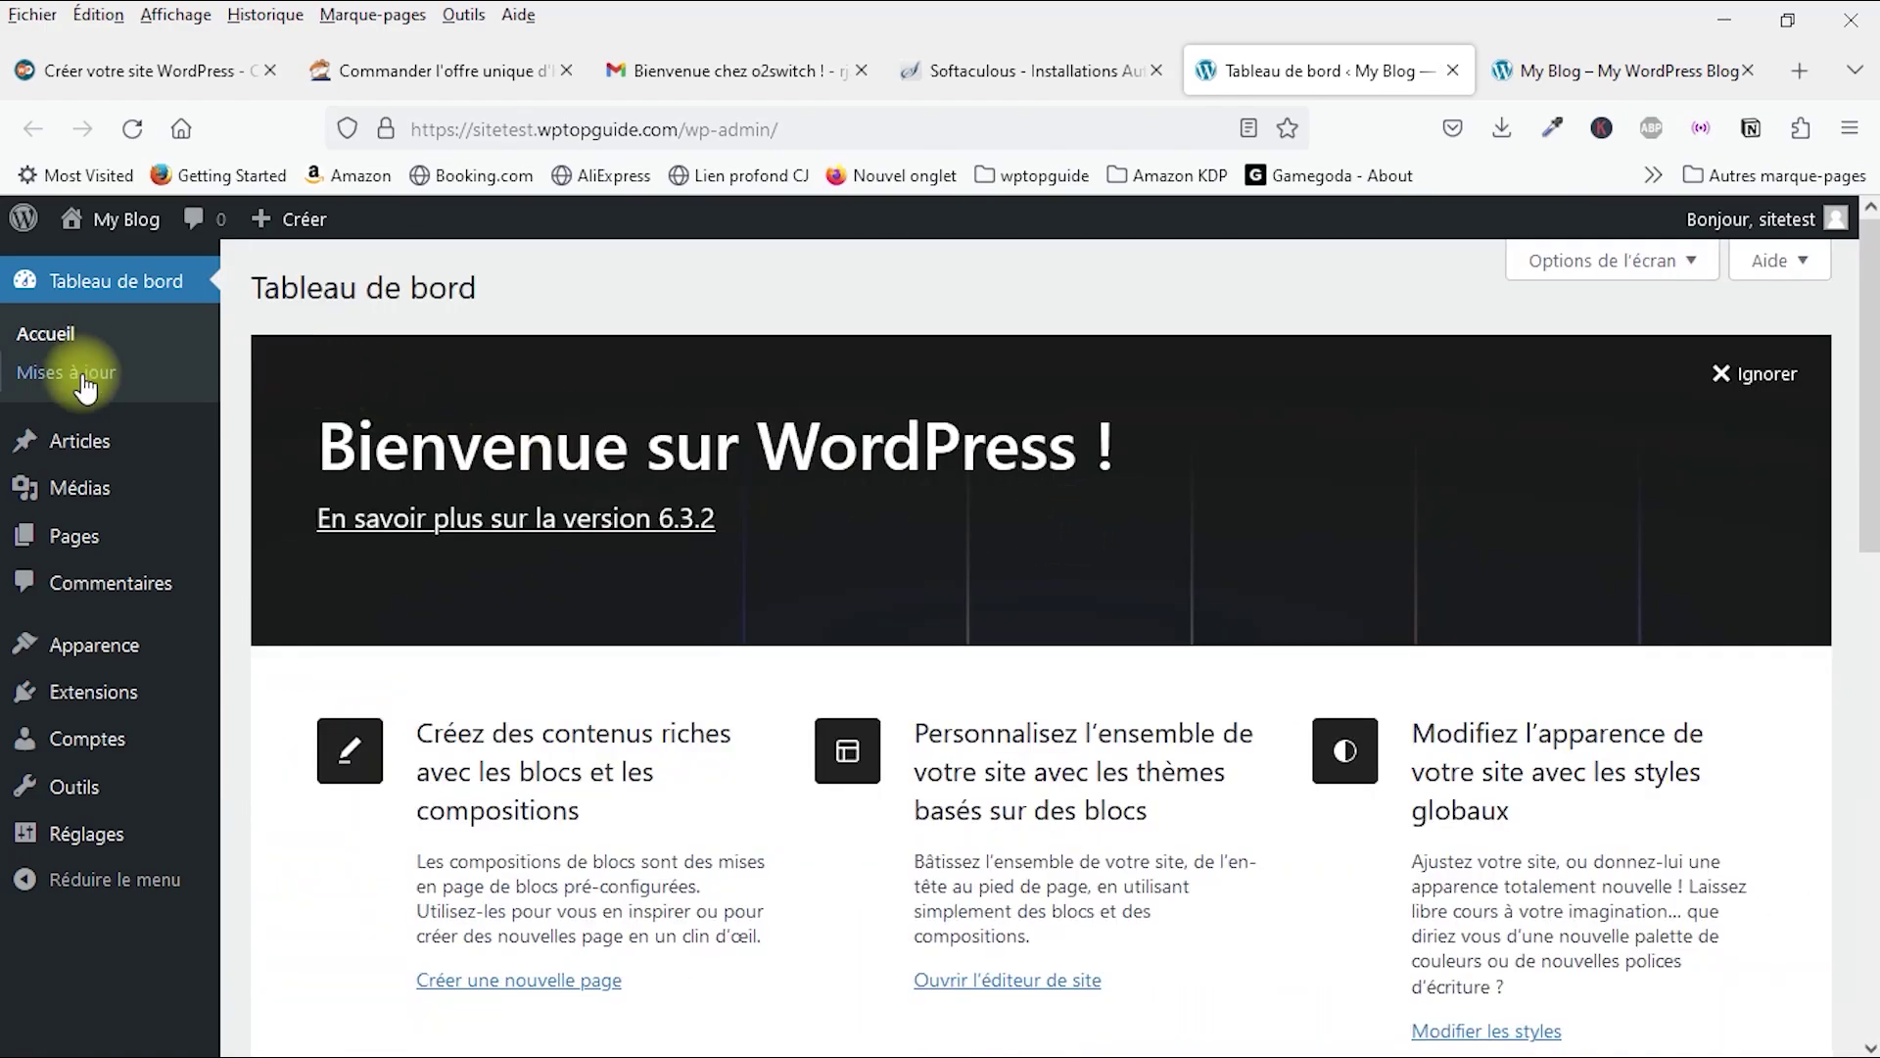
click(778, 129)
Step: Check the blog's front page, then return to the Tableau de bord dashboard
click(1557, 71)
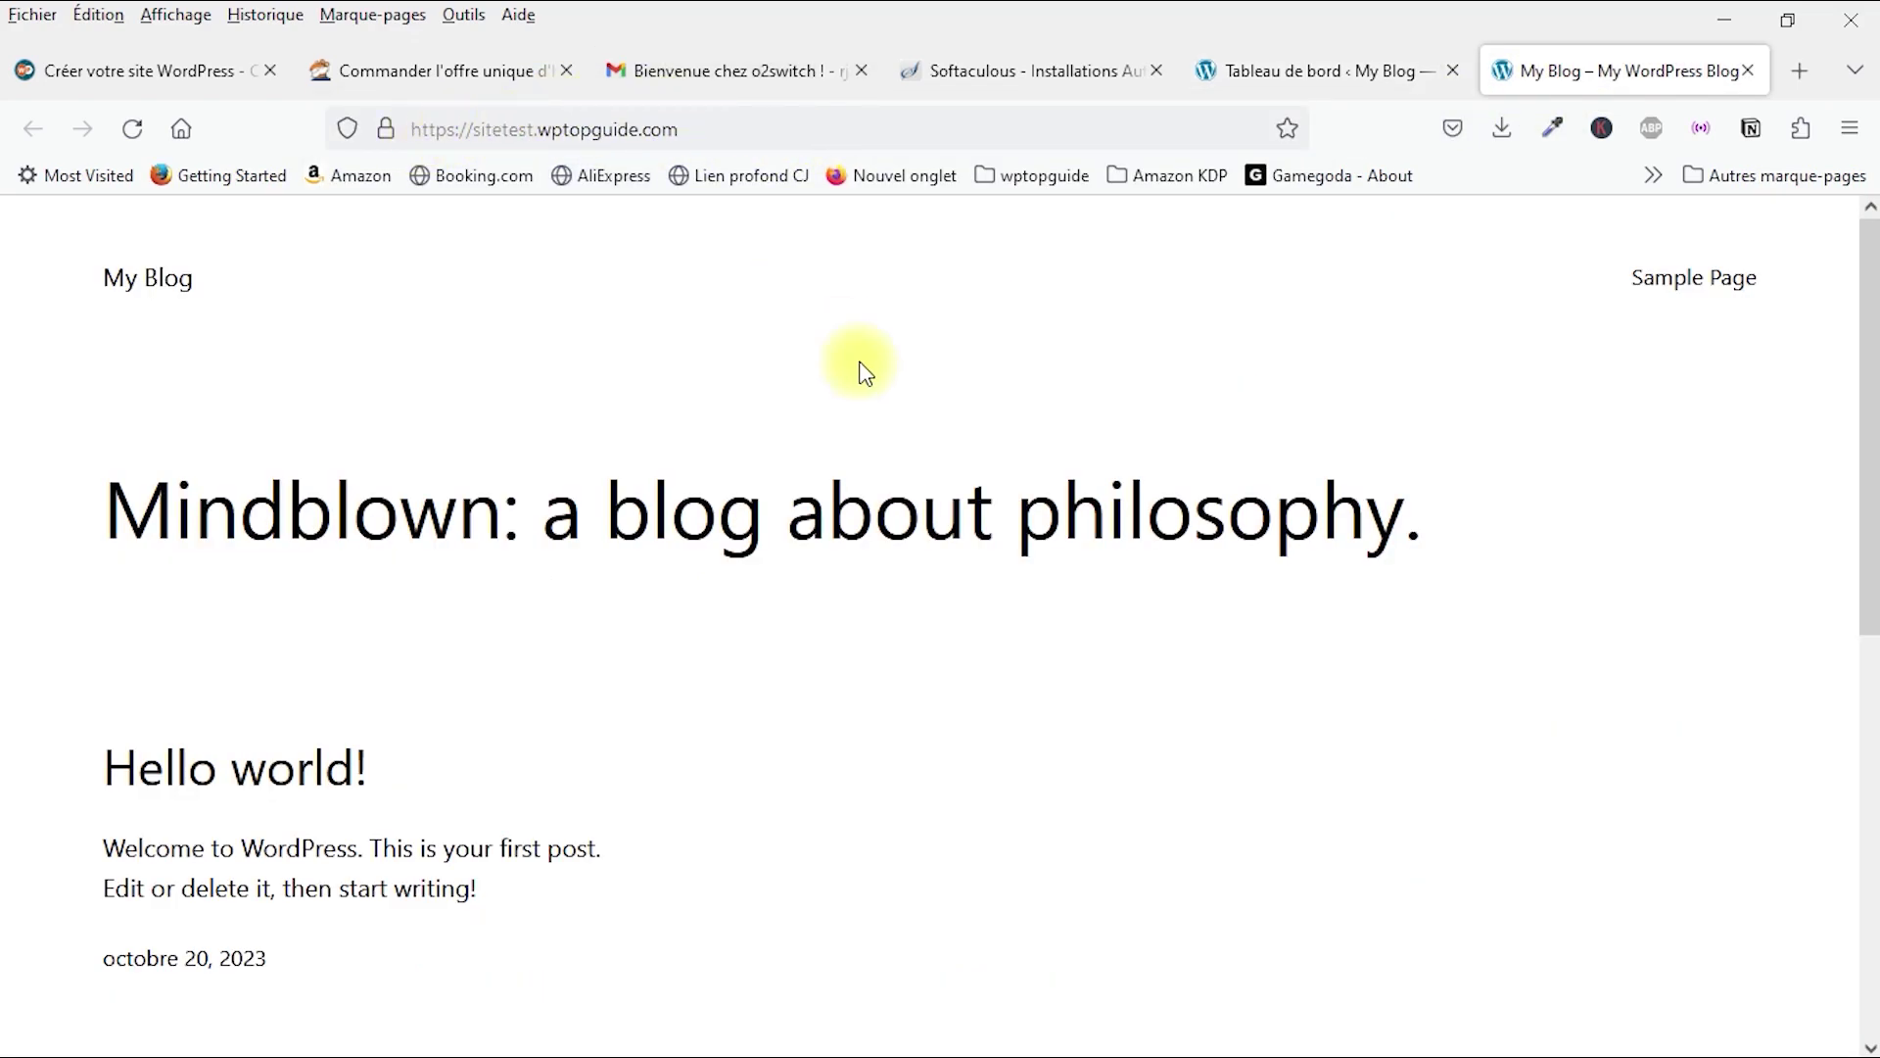
click(1273, 83)
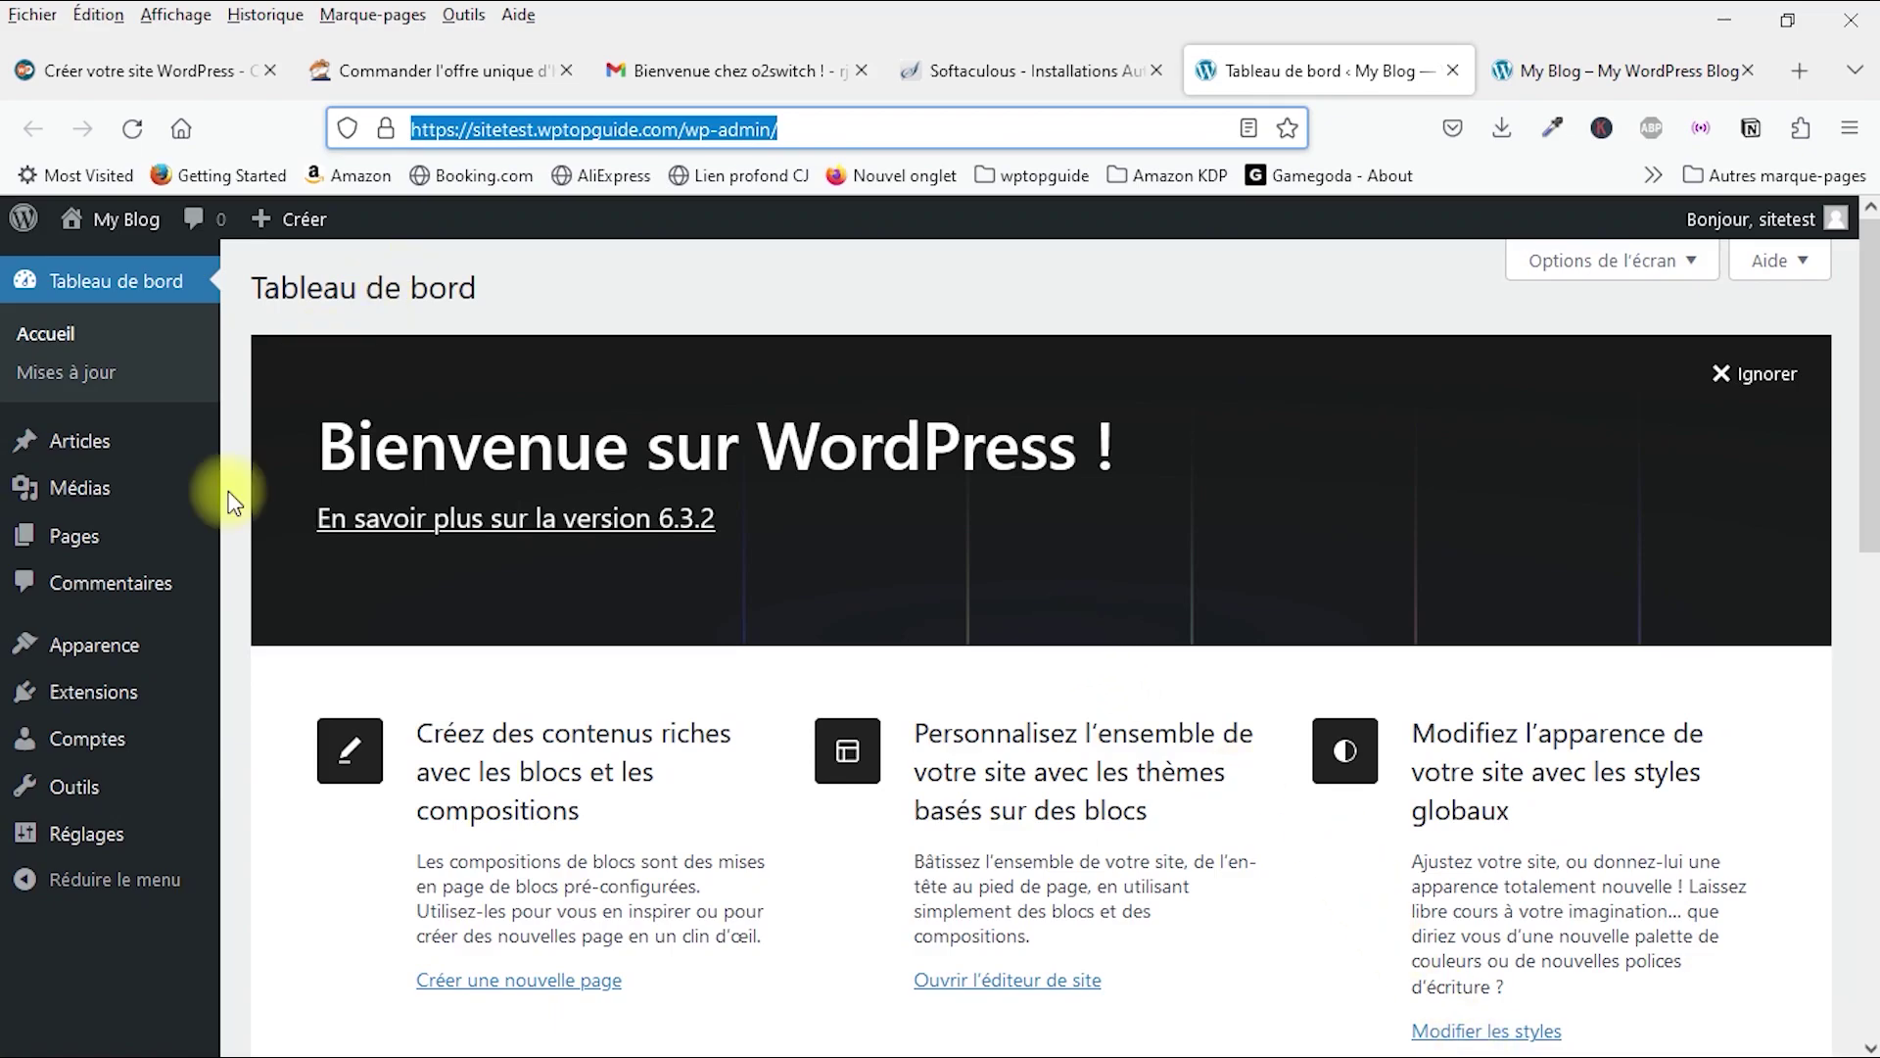
mouse_move(101, 438)
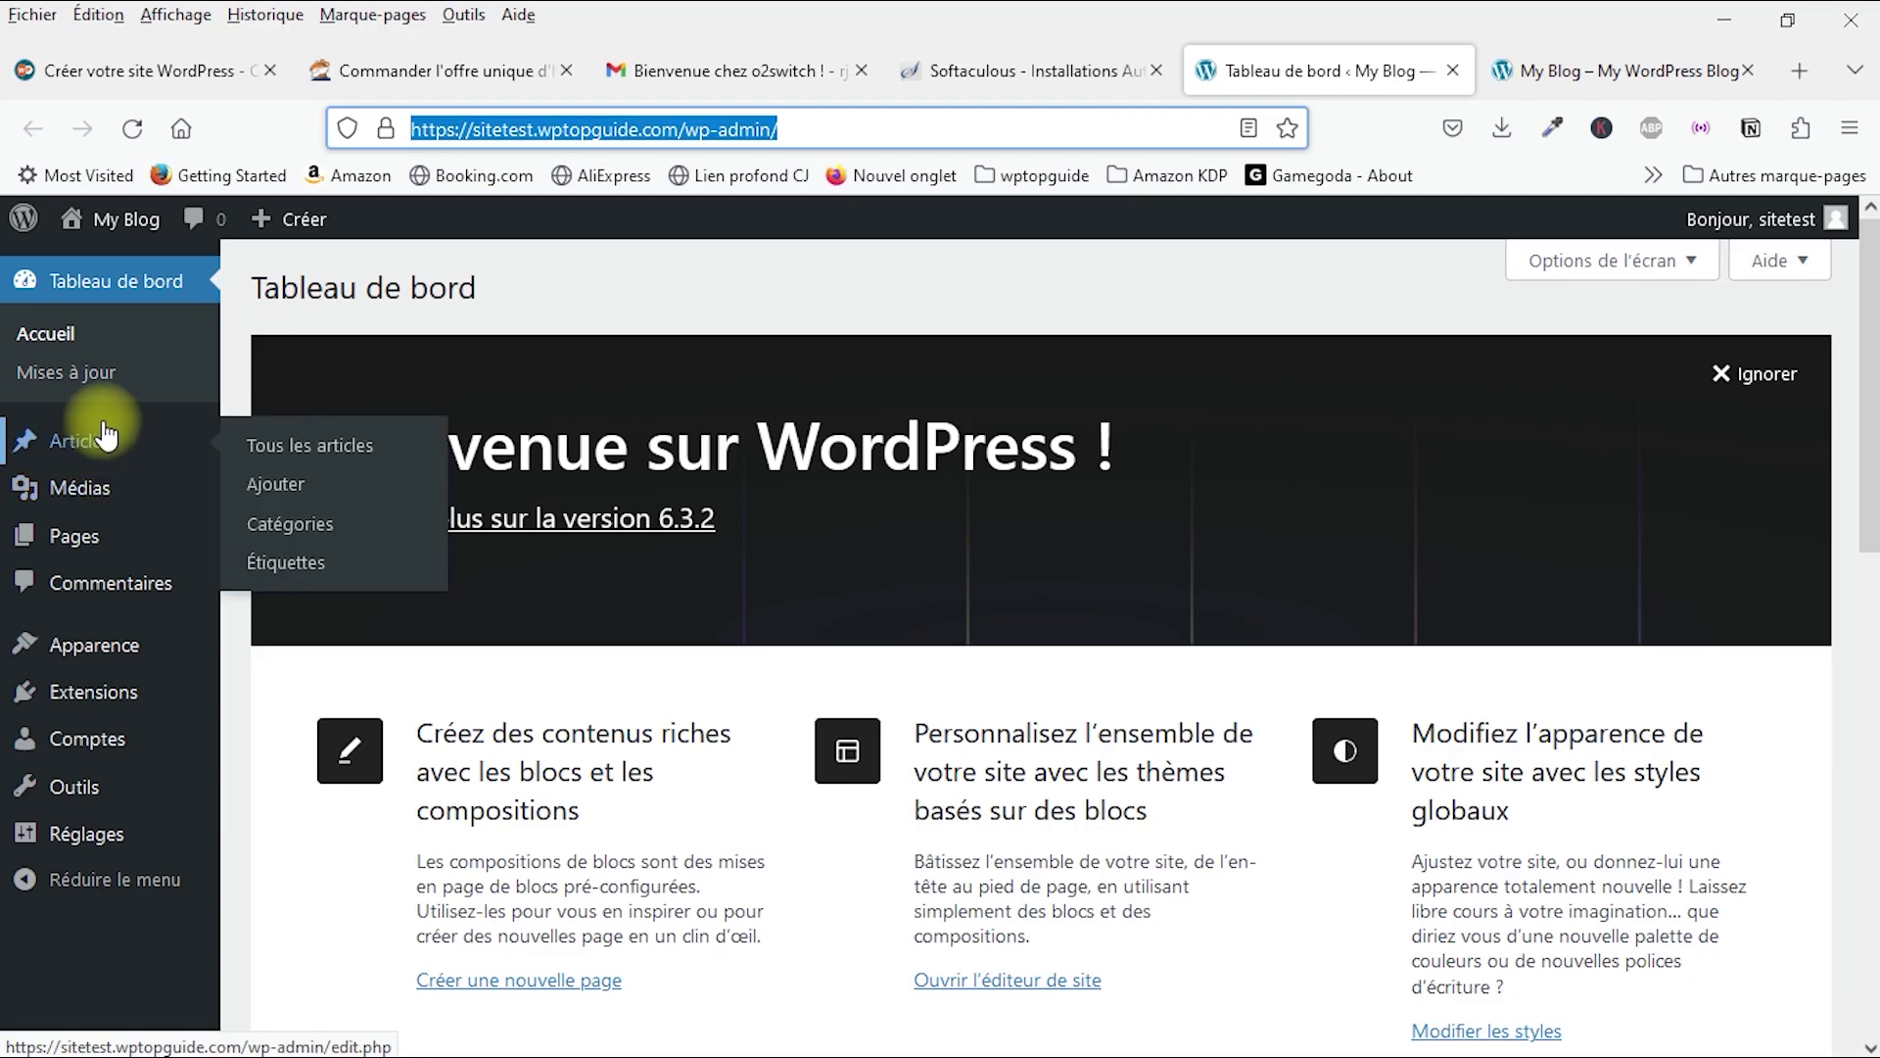